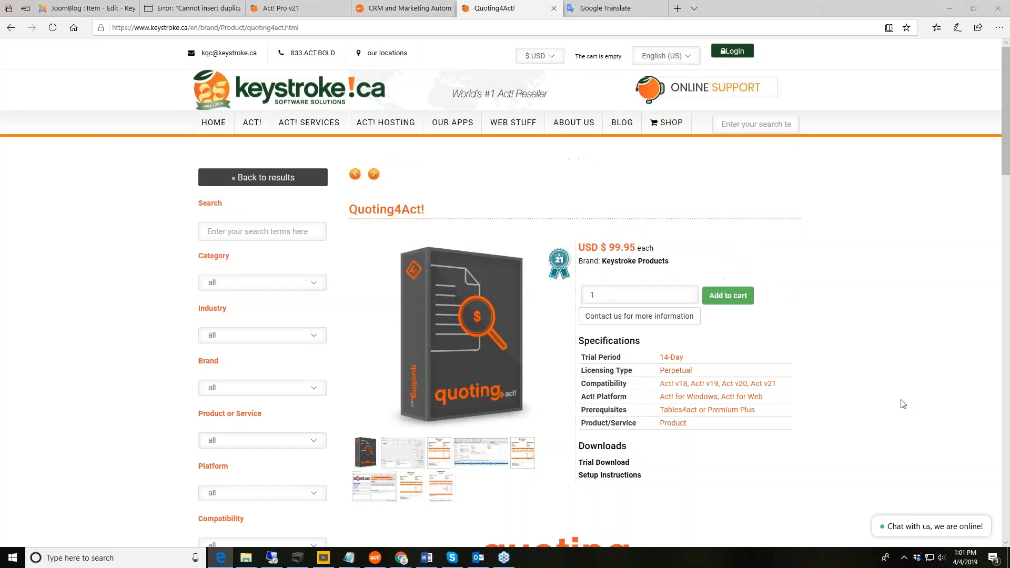
Scroll through the Quoting4Act product page ($99.95, 14-day trial, Act! v18–v21) and back to the top.
scroll(903, 404, "down", 10)
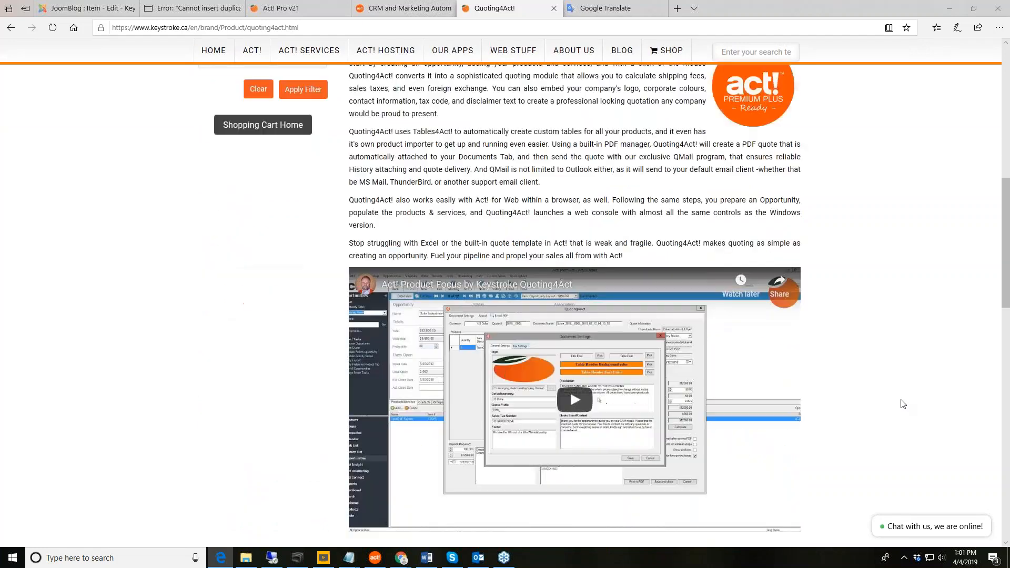
scroll(905, 415, "up", 3)
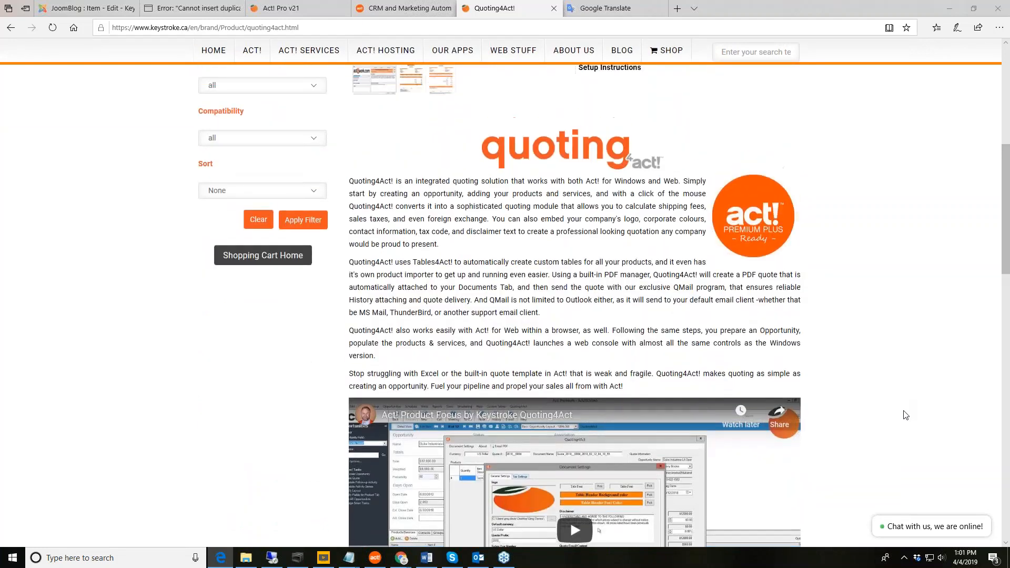
scroll(905, 415, "up", 8)
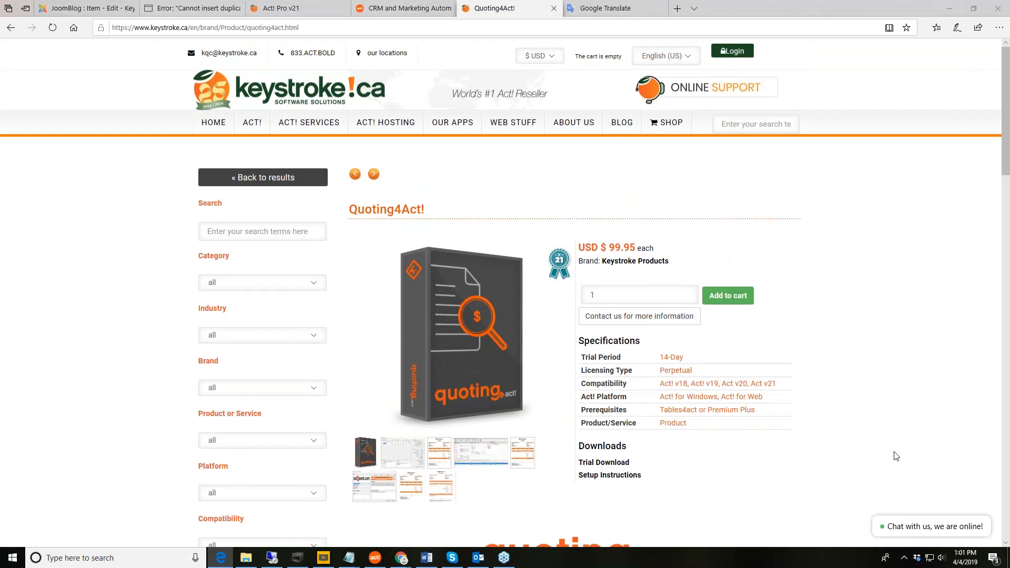
Minimize Edge and show Act!'s Opportunities list of 17 open opportunities.
left_click(950, 9)
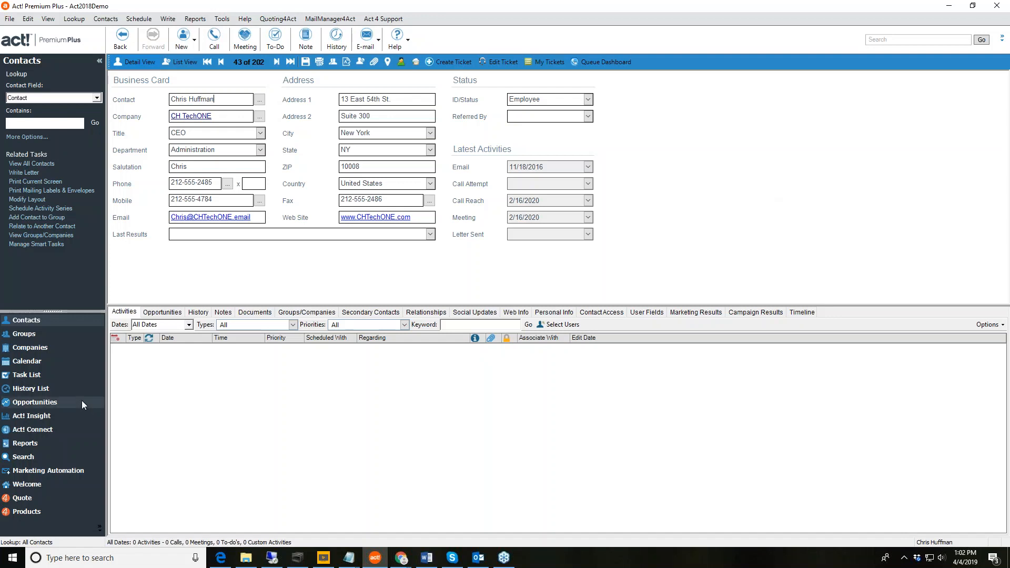
left_click(55, 400)
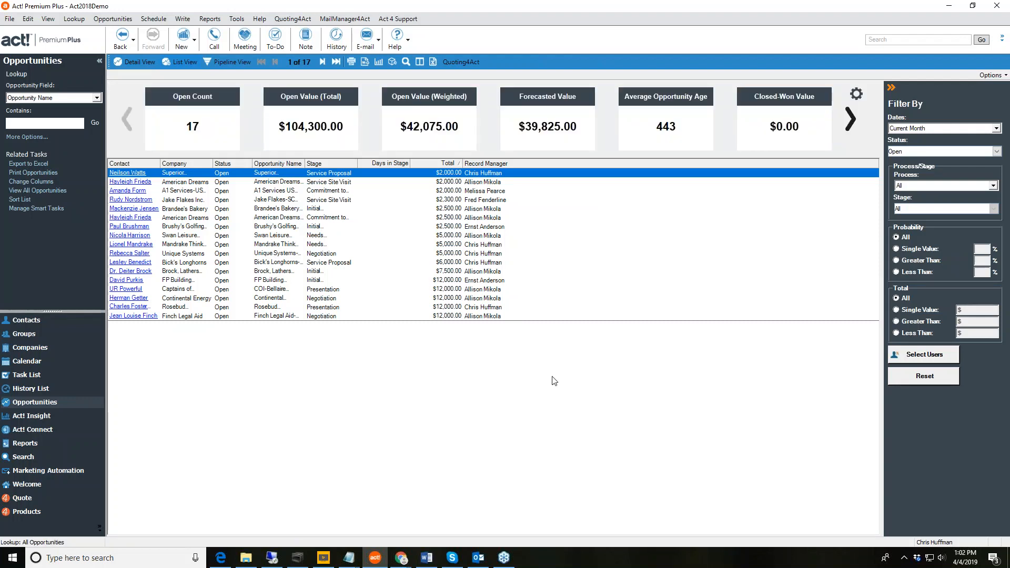
Open the Unique Systems-Portable Units opportunity and set its Est Close Date to 4/30/2019.
left_click(325, 255)
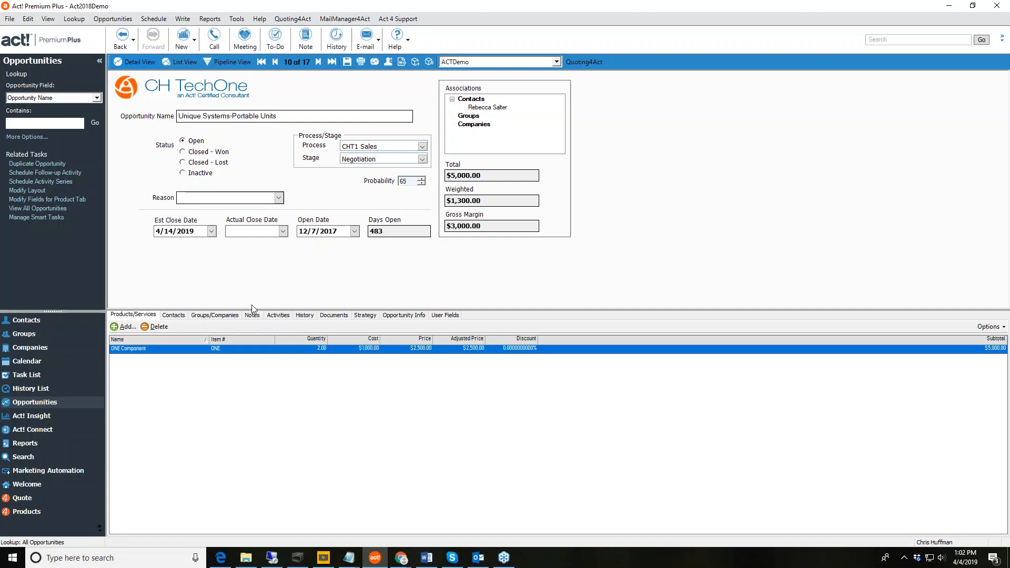
left_click(213, 232)
left_click(160, 309)
Inspect the ONE Component product line and close it without changes.
double_click(412, 351)
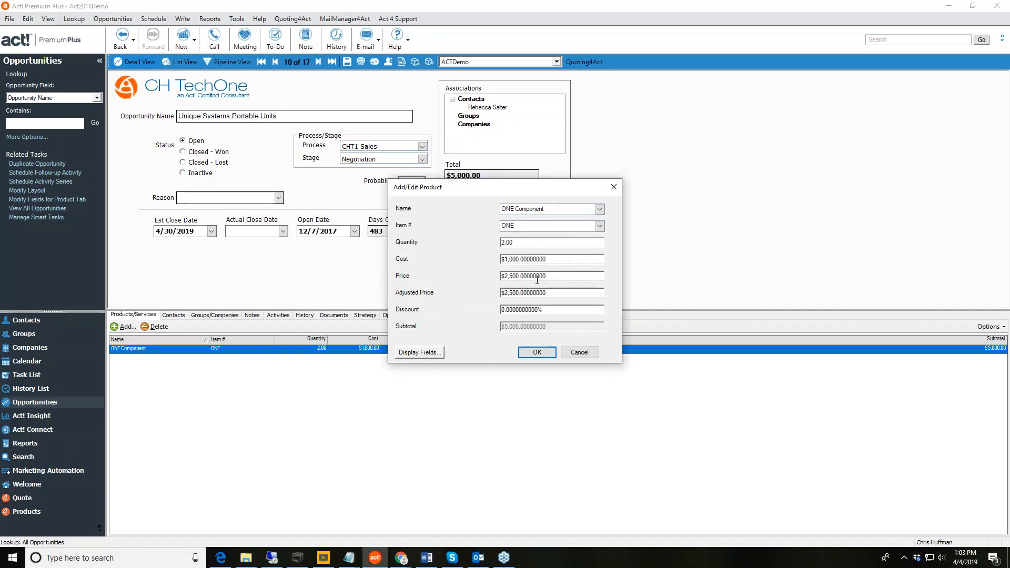
left_click_drag(545, 141, 544, 140)
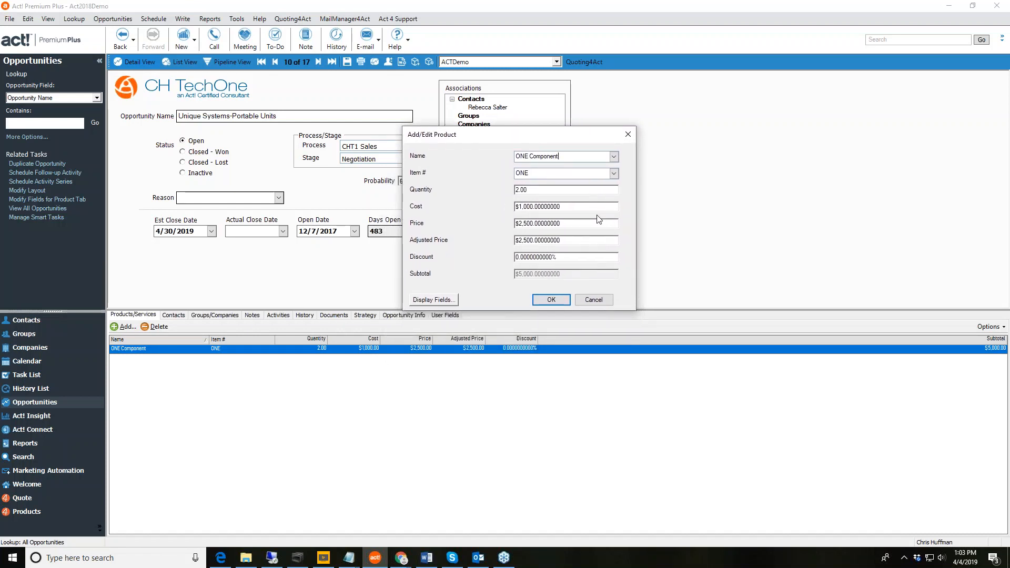
left_click(595, 300)
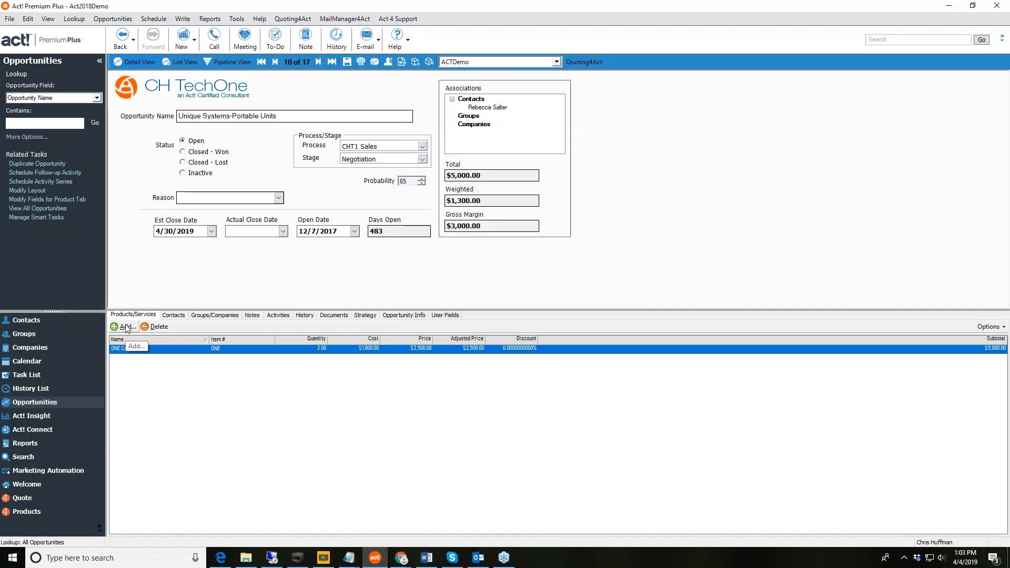
Add a Service product line, item Contract, cost $100, price $500, quantity 2.
double_click(338, 359)
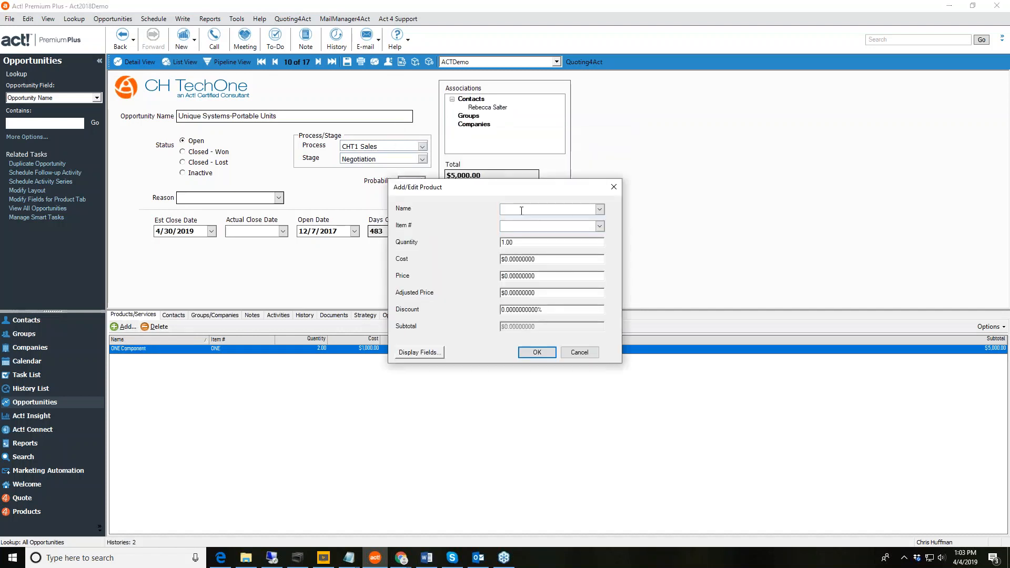
type("Service")
key("Delete")
key("Tab")
type("Contract")
key("Tab")
key("Tab")
type("100")
key("Tab")
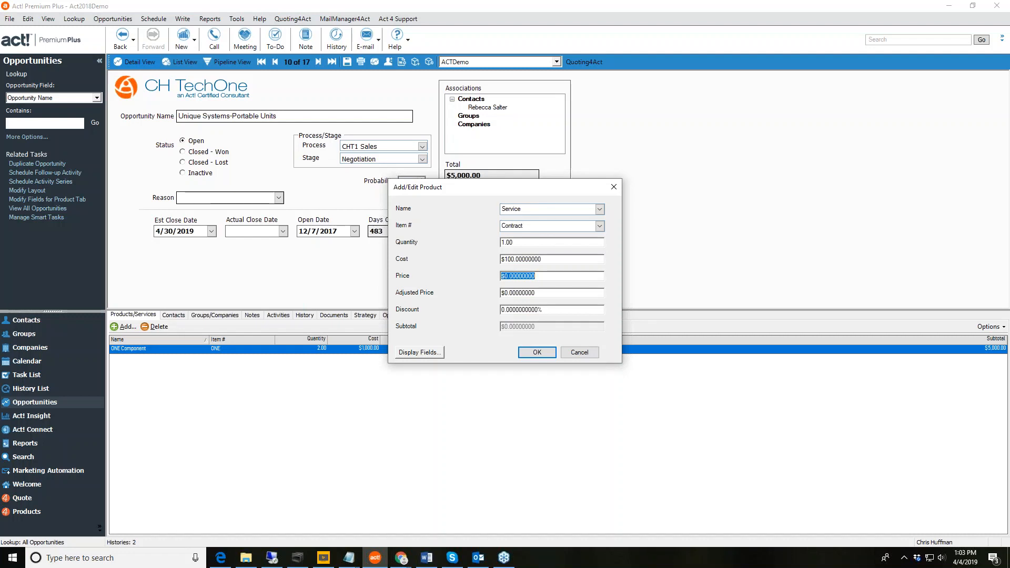
type("500")
key("Tab")
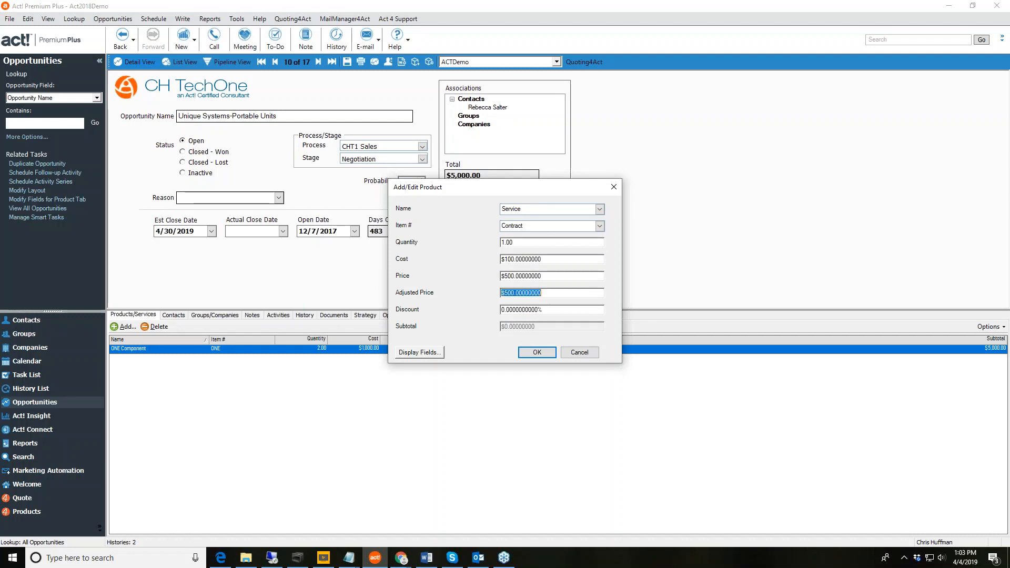
double_click(529, 243)
type("2")
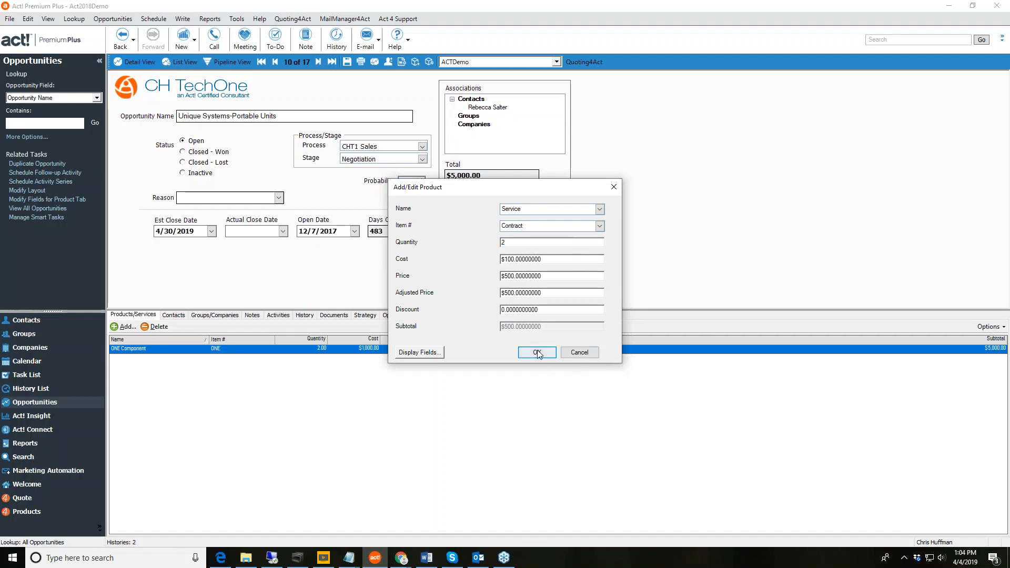
left_click(538, 356)
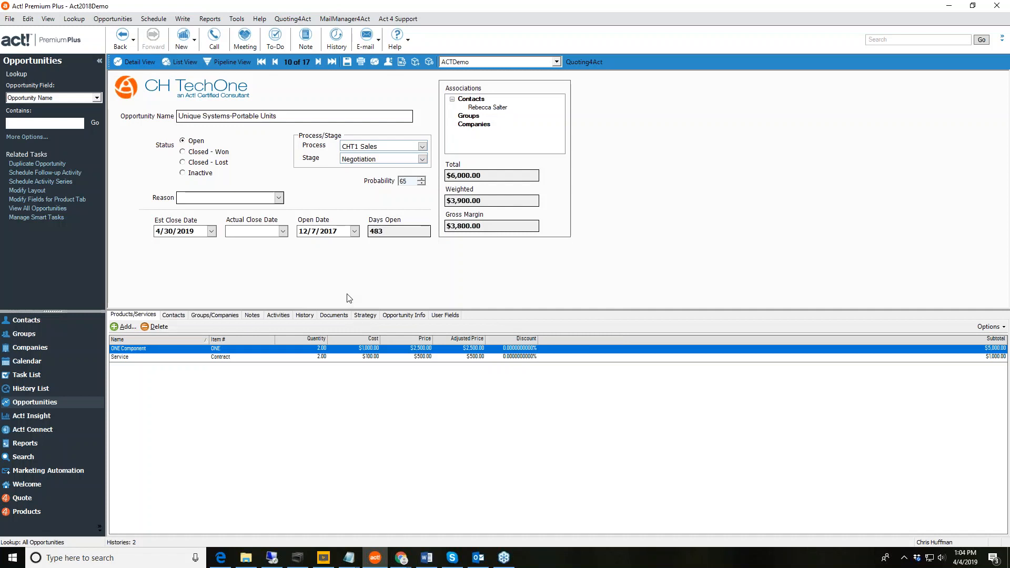
Save the opportunity and open it as a Quoting4Act quote totalling $6780.
left_click(347, 63)
left_click(589, 62)
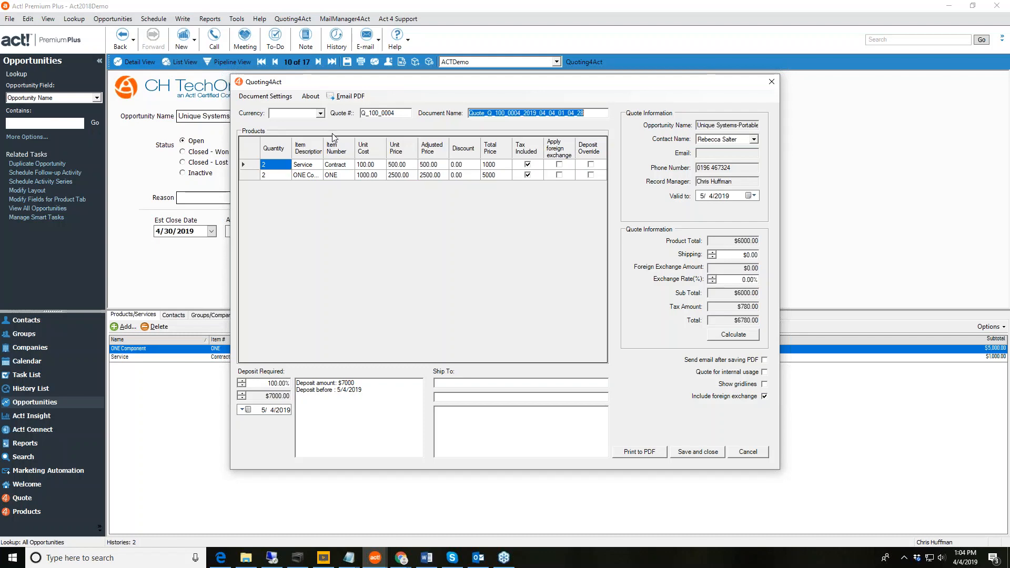
Show Quoting4Act's Document Settings with the logo, Q_100 prefix, footer and disclaimer.
left_click(272, 98)
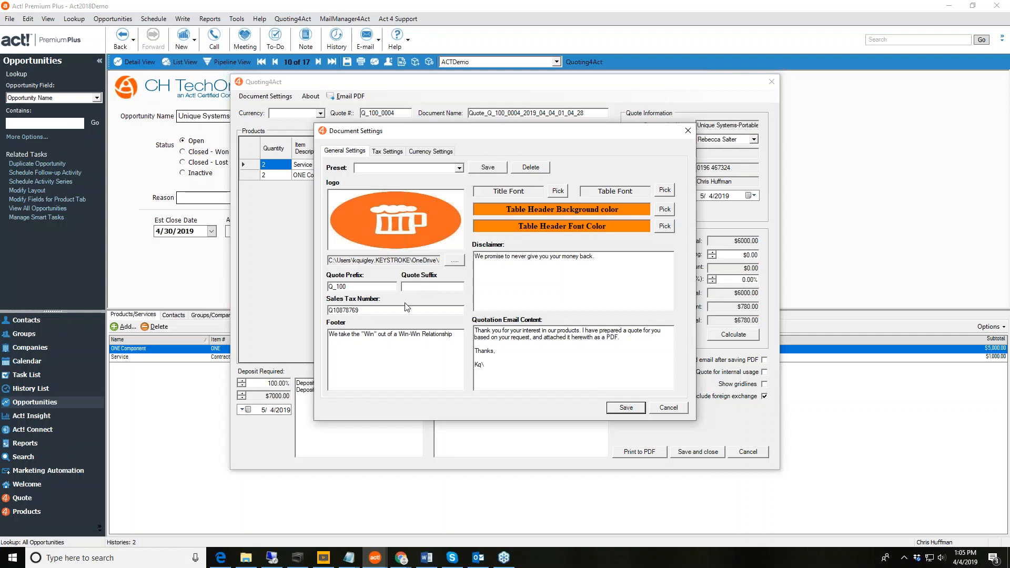
Review the sales tax number, footer and disclaimer, then view Tax Settings showing HST 13.
left_click(370, 313)
left_click(362, 335)
left_click(517, 259)
left_click(389, 152)
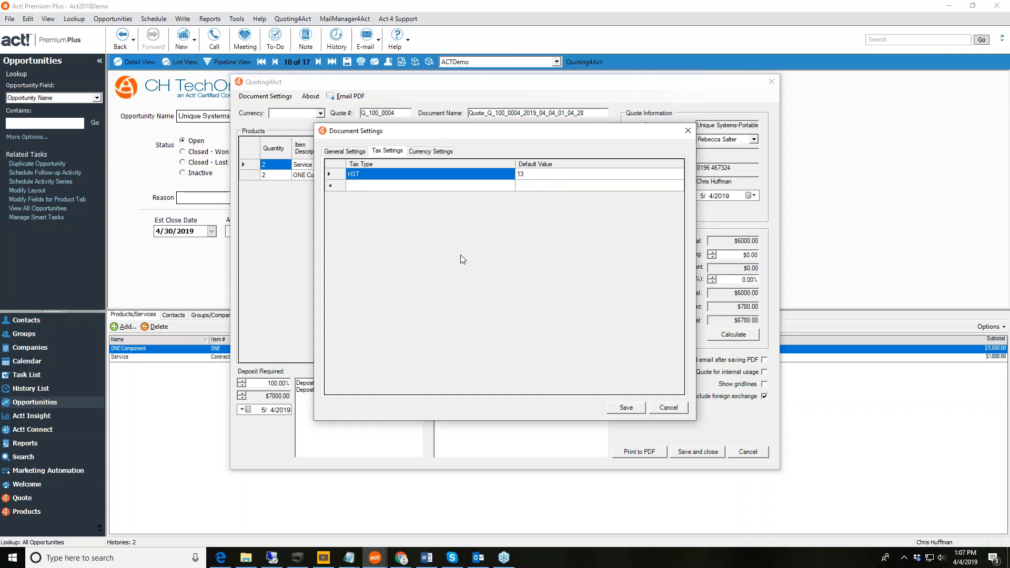
Switch to the Currency Settings, which list no currencies yet.
left_click(432, 153)
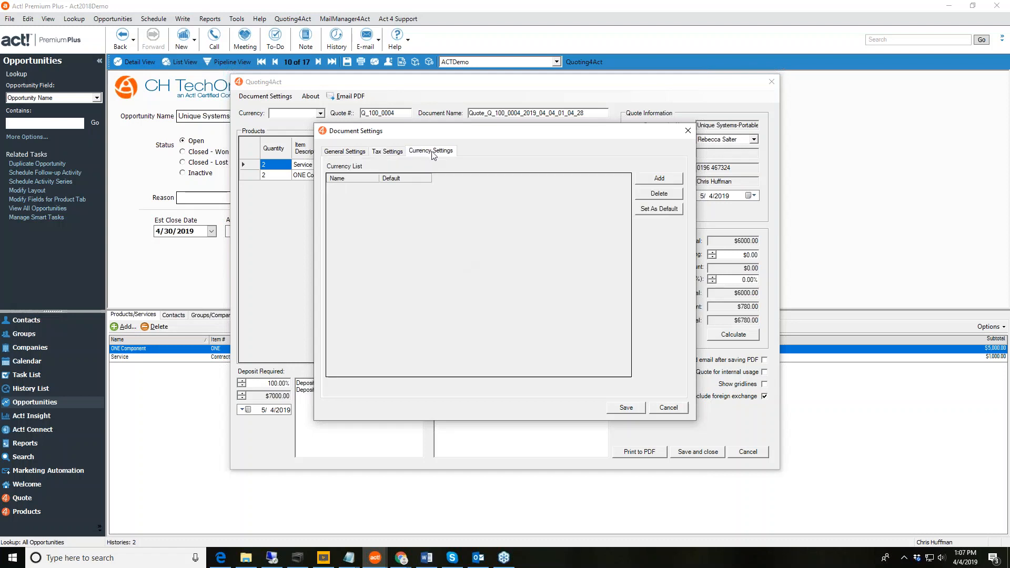
Add USD and CAD currencies, make CAD the default, and save.
left_click(658, 178)
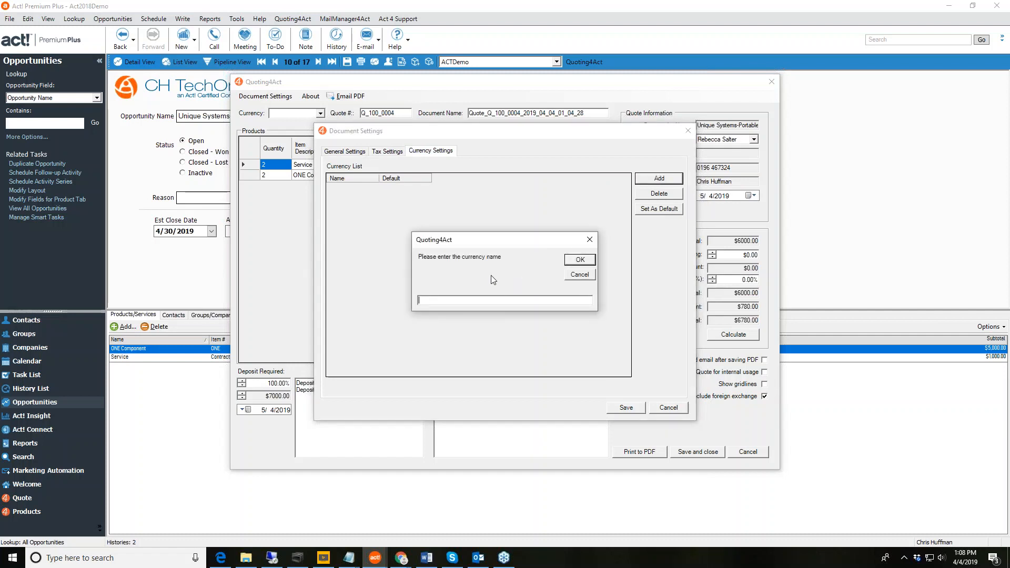
type("USD")
left_click(579, 259)
left_click(662, 179)
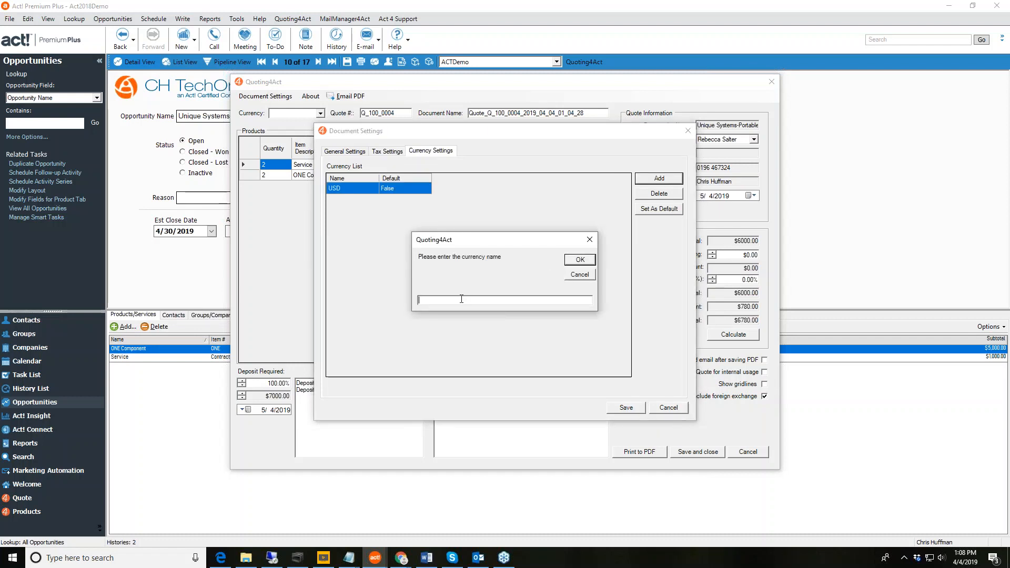
type("CAD")
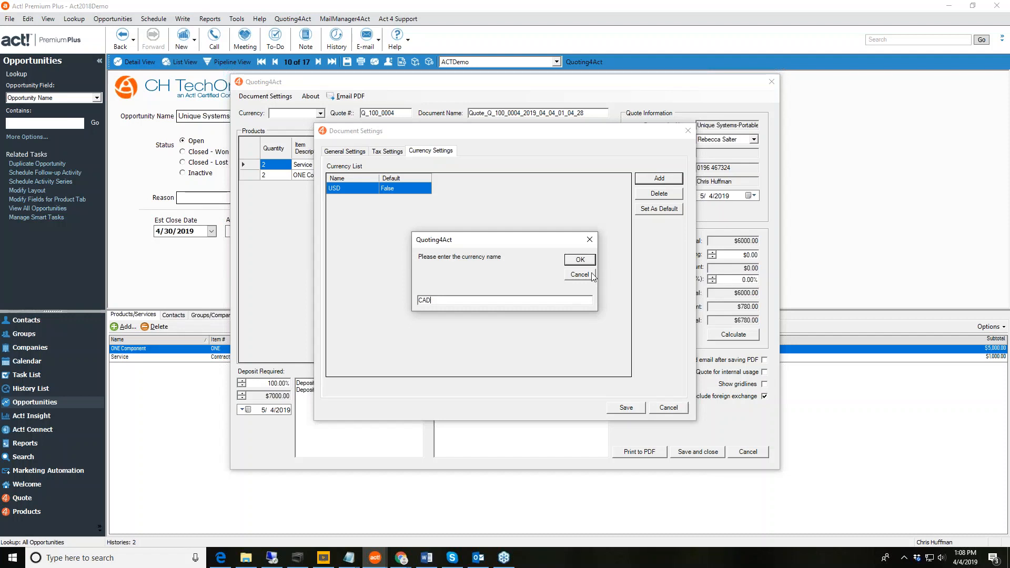
left_click(586, 260)
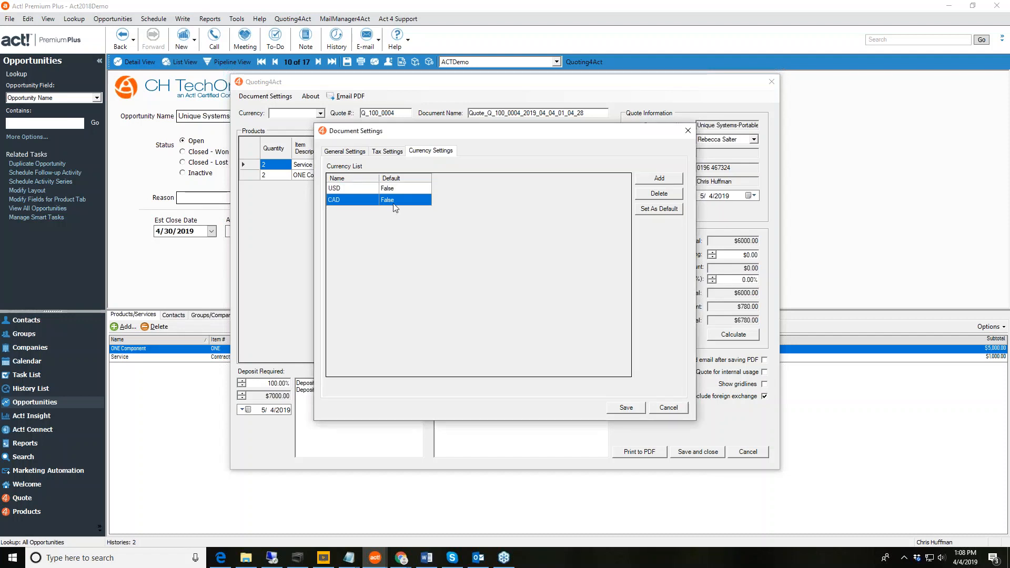
left_click(659, 212)
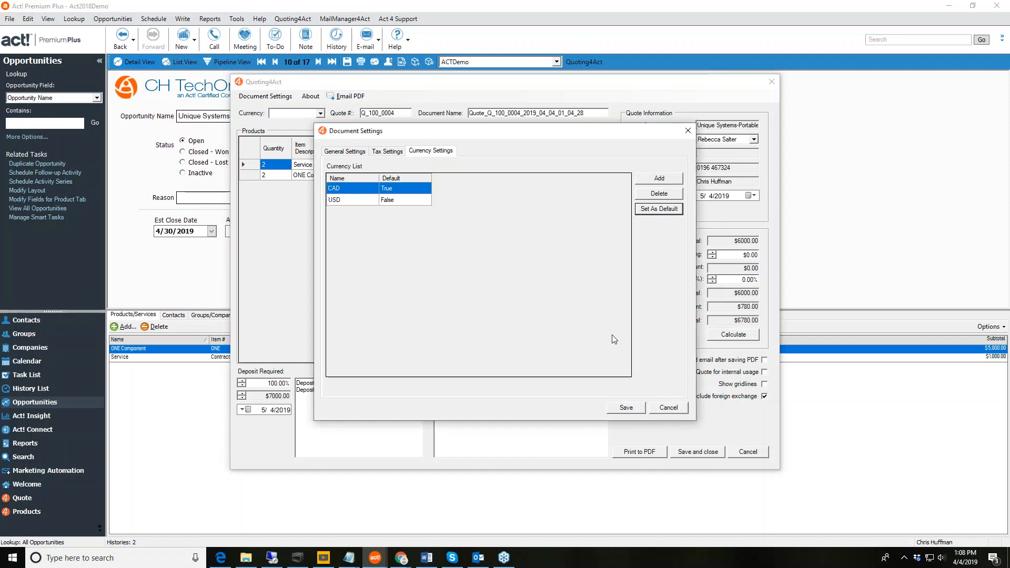
left_click(630, 413)
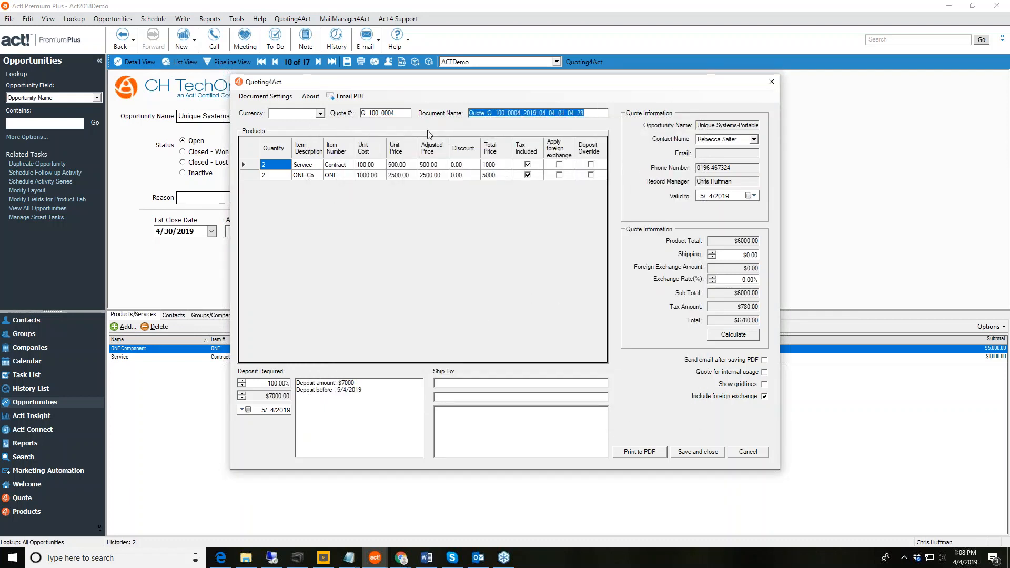
Set the quote currency to CAD and mark the second line item as tax included.
left_click(319, 113)
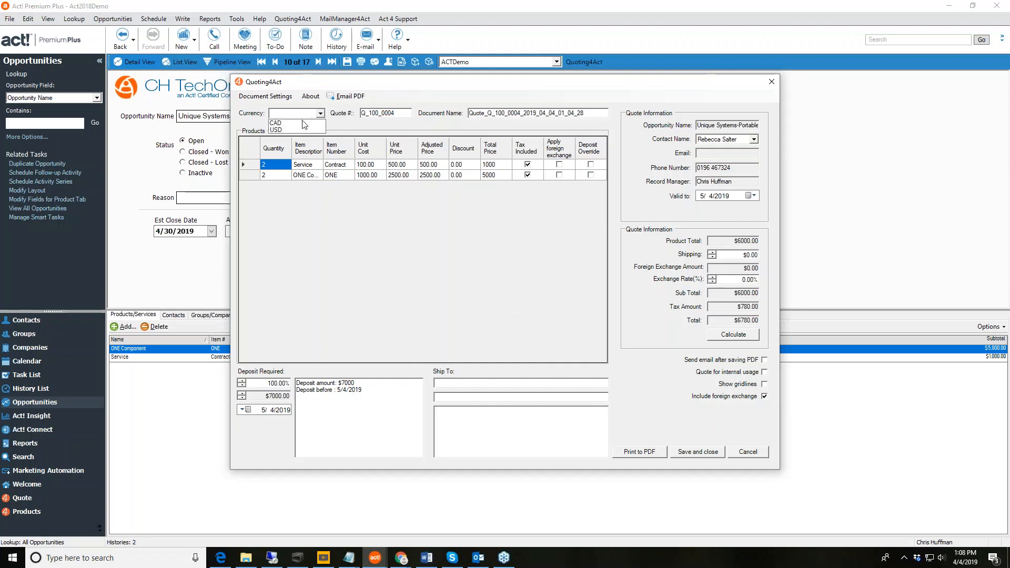
left_click(303, 123)
left_click(528, 174)
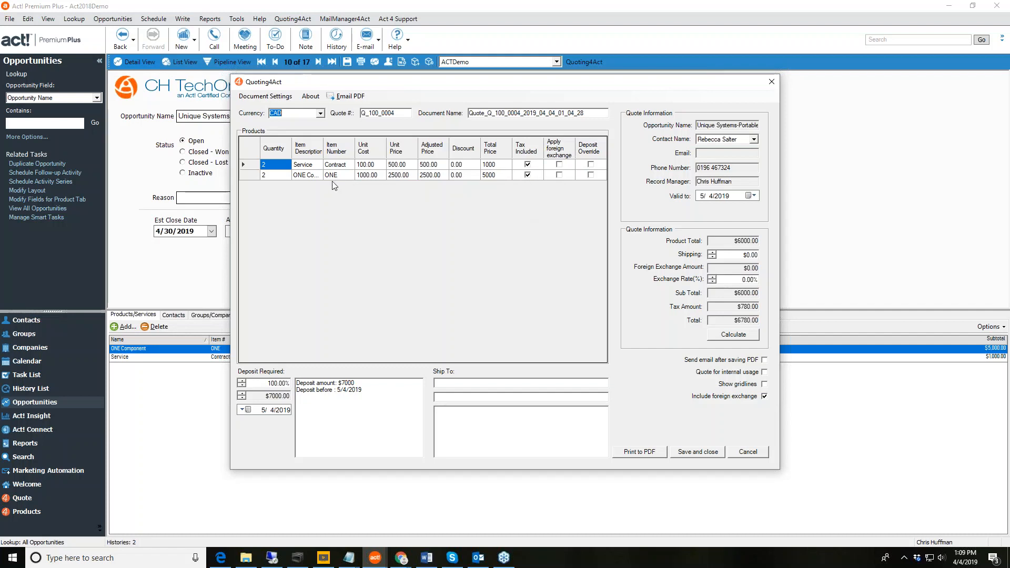
Apply foreign exchange to both line items and make the quote valid to 4/30/2019.
left_click(561, 167)
left_click(560, 165)
left_click(559, 175)
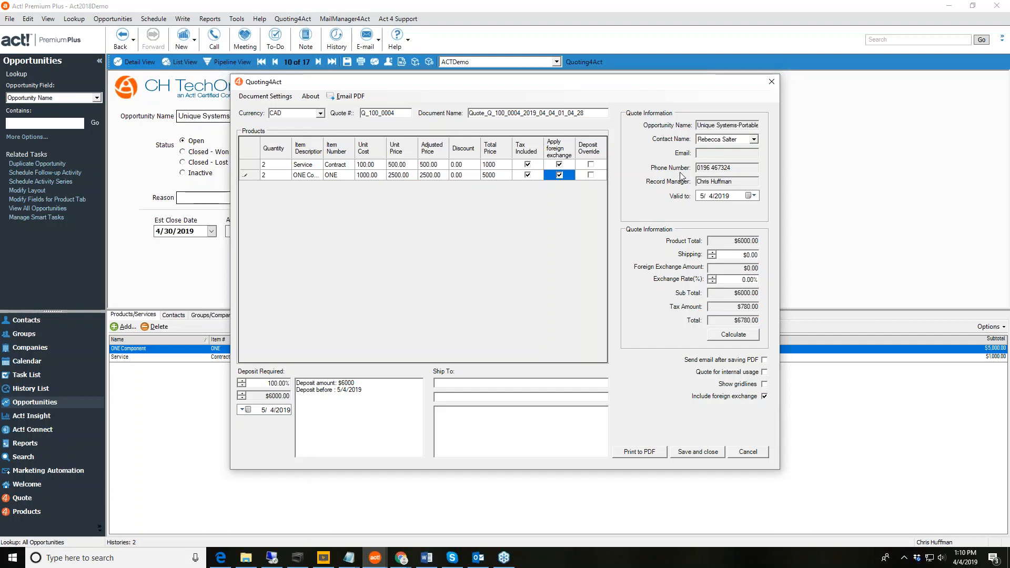
left_click(749, 196)
left_click(743, 231)
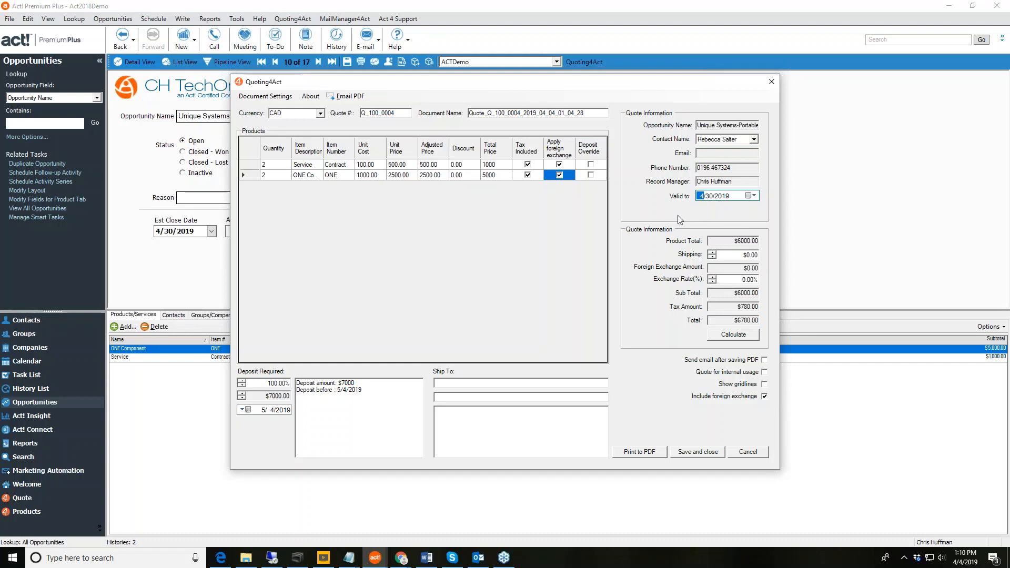
Set the quote's shipping charge to $28.00.
left_click(743, 256)
type("1")
key("BackSpace")
key("BackSpace")
key("Tab")
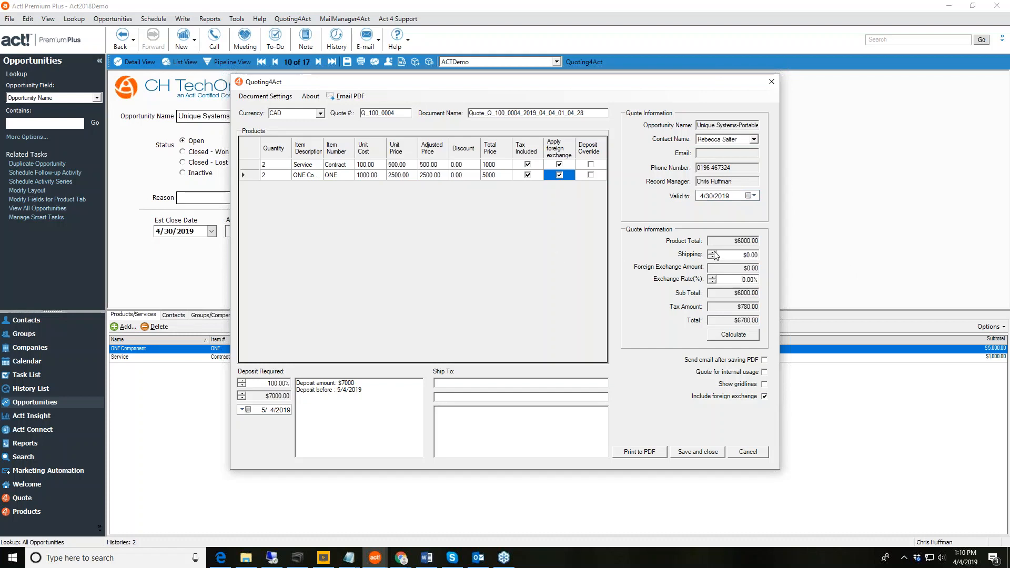
left_click(713, 252)
left_click(713, 252)
left_click(713, 252)
left_click(713, 253)
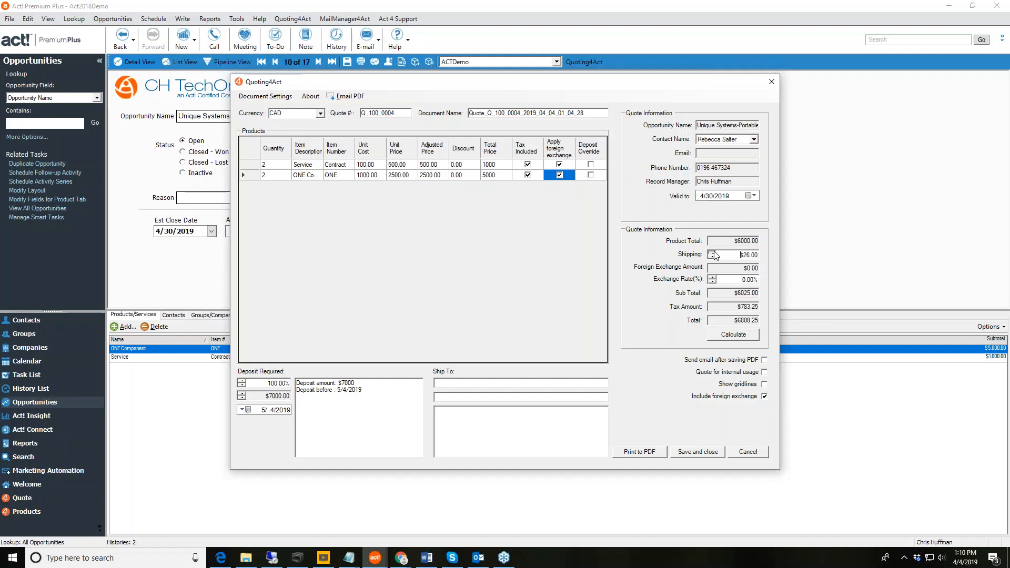
left_click(713, 253)
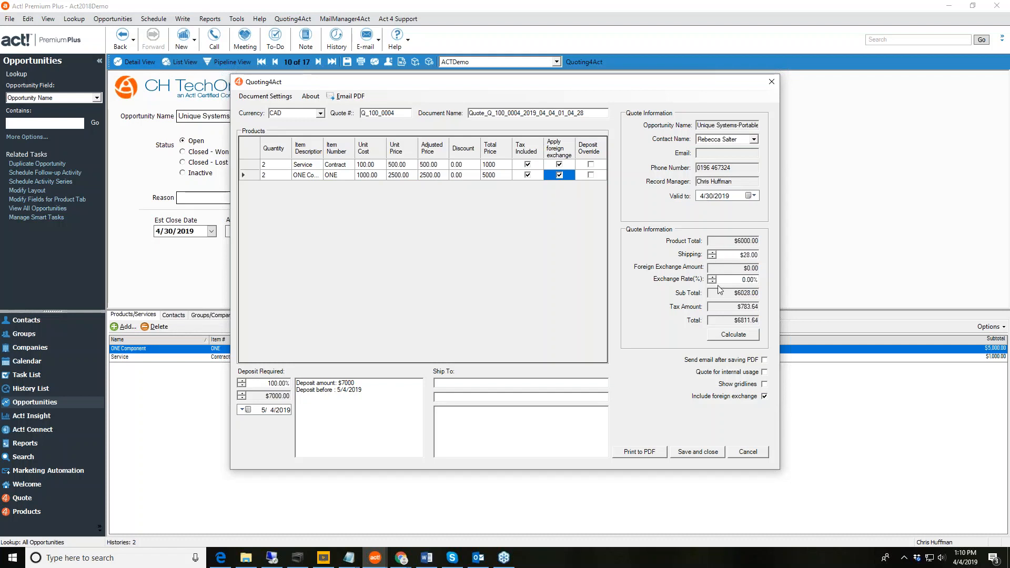
Raise the exchange rate to 33% and recalculate, bringing the total to $9049.04.
left_click(713, 277)
left_click(713, 278)
left_click(712, 277)
left_click(713, 277)
left_click(713, 277)
left_click(713, 277)
left_click(713, 277)
left_click(712, 278)
left_click(713, 277)
left_click(713, 277)
left_click(713, 277)
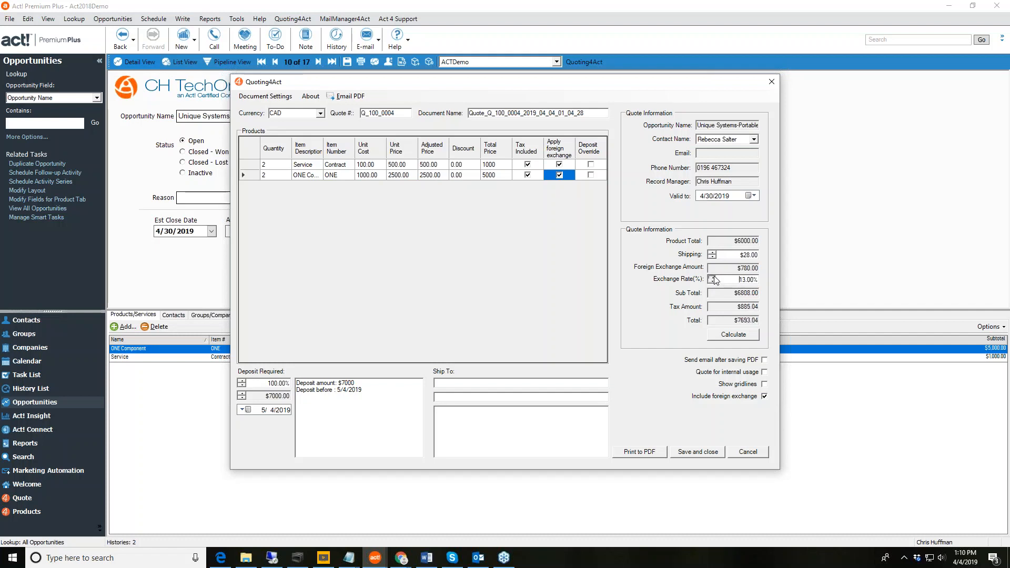
left_click(713, 277)
left_click(713, 277)
left_click(713, 277)
left_click(713, 277)
left_click(713, 277)
left_click(713, 277)
left_click(713, 277)
left_click(713, 277)
left_click(713, 278)
left_click(712, 277)
left_click(713, 277)
left_click(712, 278)
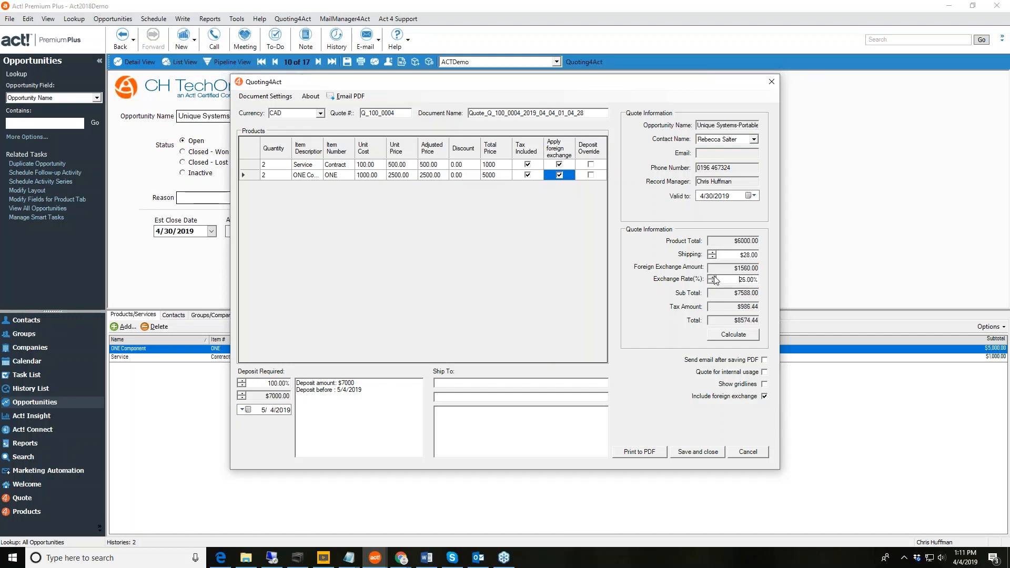
left_click(713, 278)
left_click(712, 278)
left_click(713, 277)
left_click(713, 277)
left_click(713, 278)
left_click(712, 277)
left_click(713, 277)
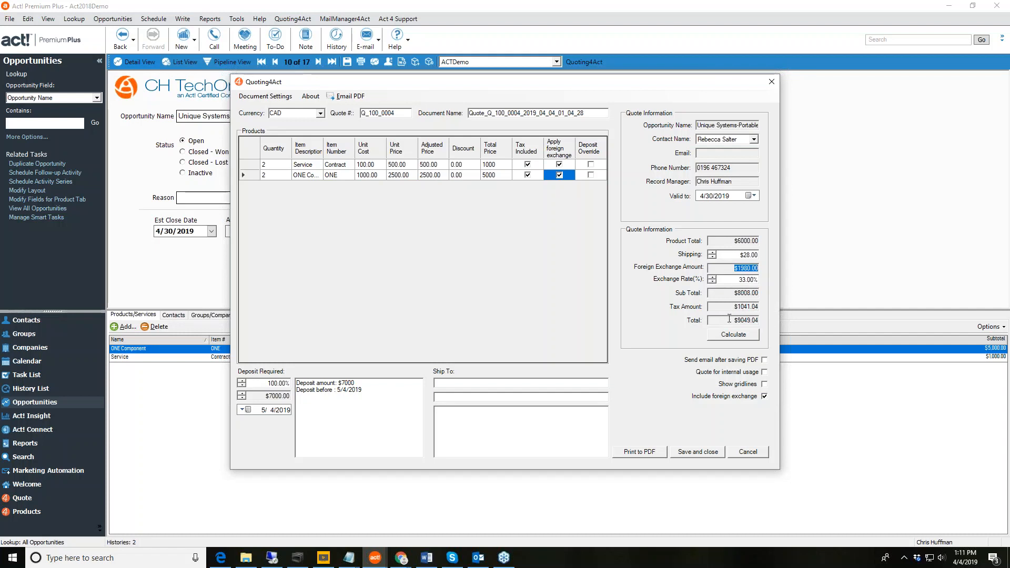
left_click(754, 337)
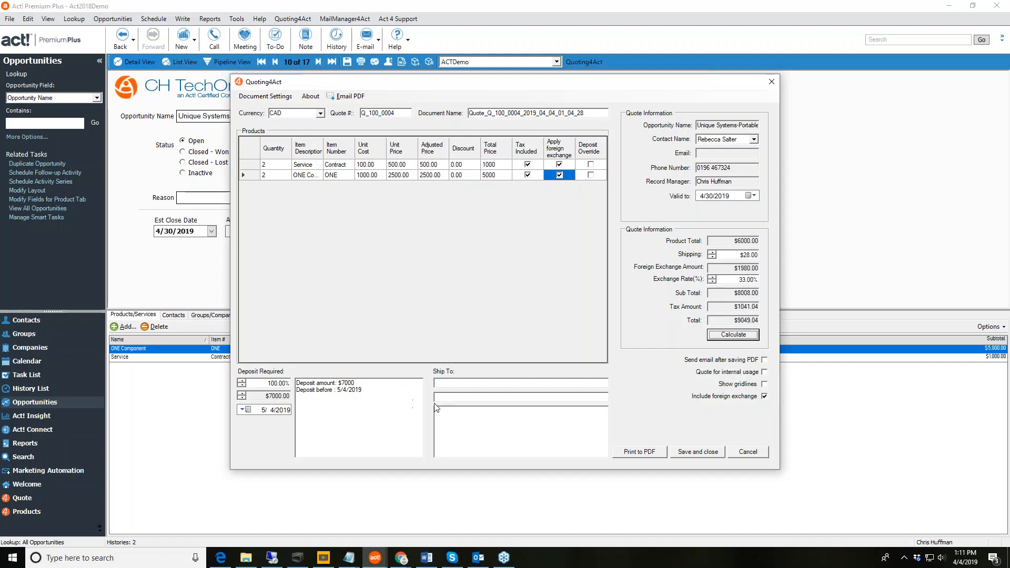
Lower the deposit to 50% ($3500), exclude foreign exchange, and print the quote to PDF.
left_click(242, 387)
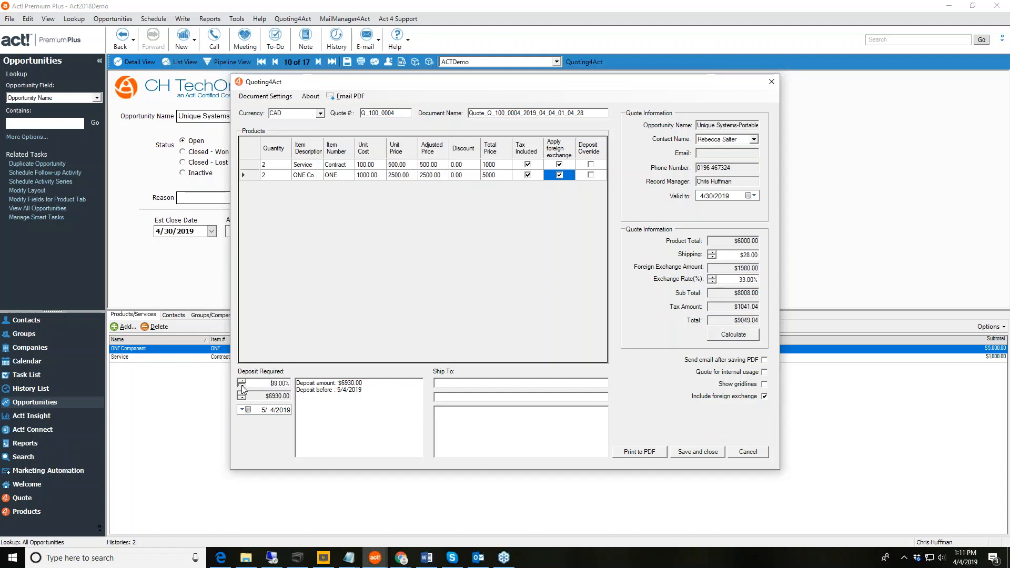
left_click_drag(242, 390, 242, 389)
left_click(765, 360)
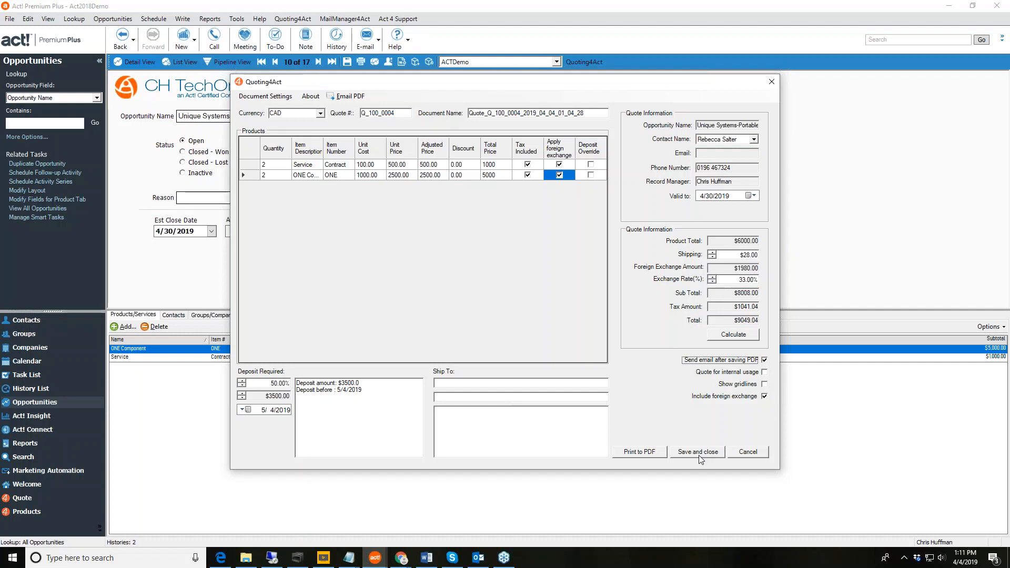
left_click(764, 361)
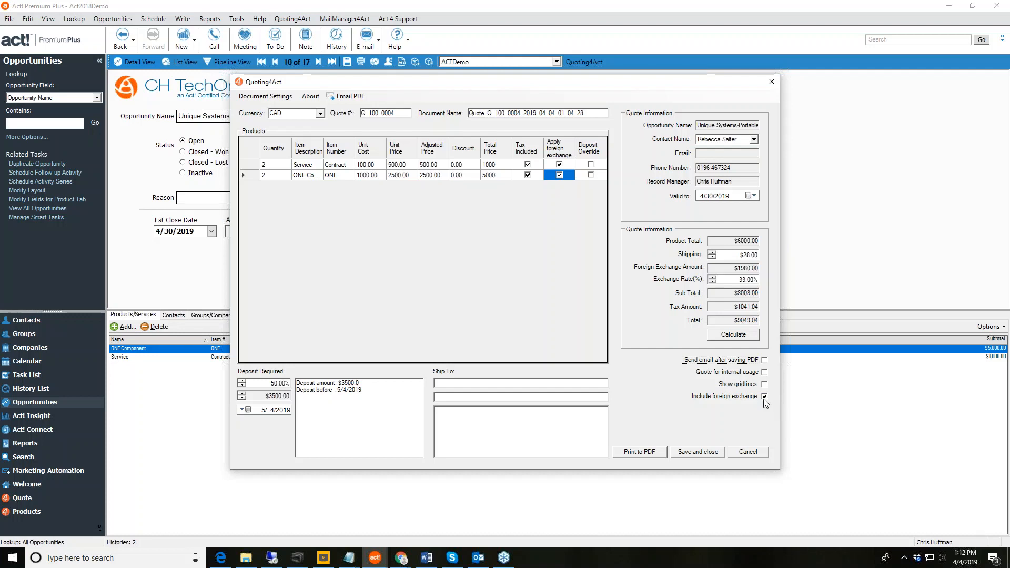
left_click(765, 399)
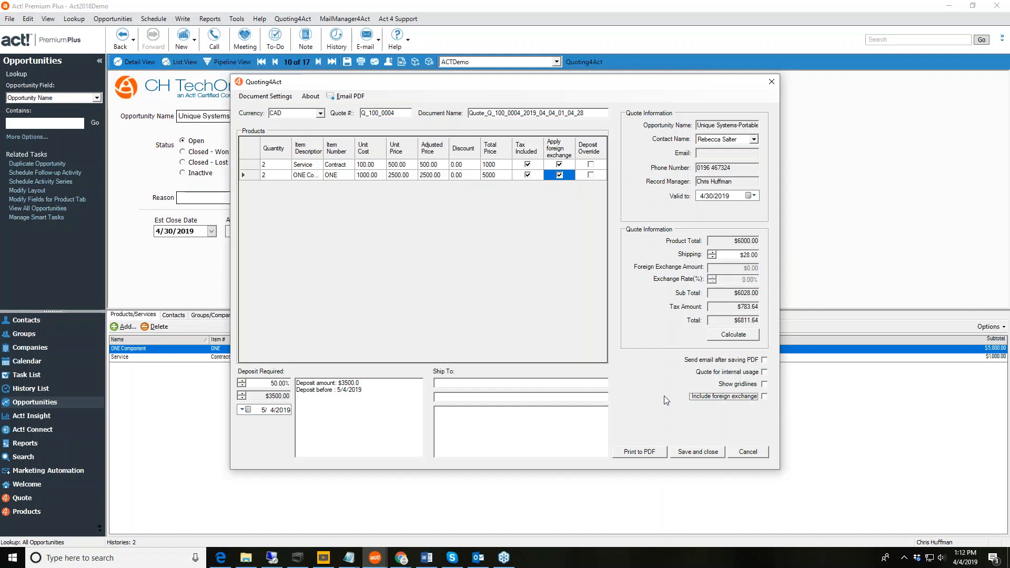
left_click(652, 454)
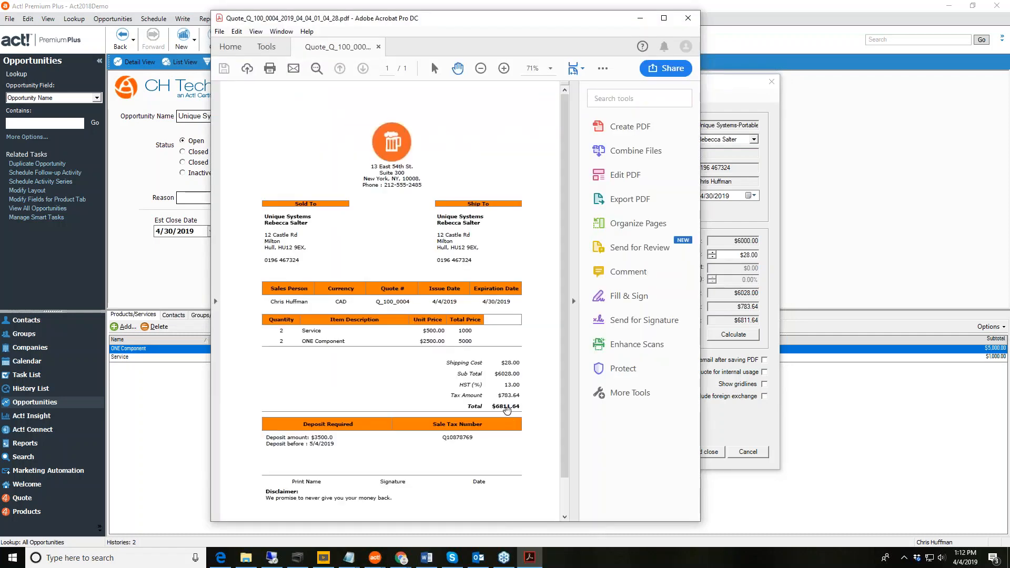
Maximize the Acrobat window and scroll down through the quote PDF and back up.
left_click(663, 19)
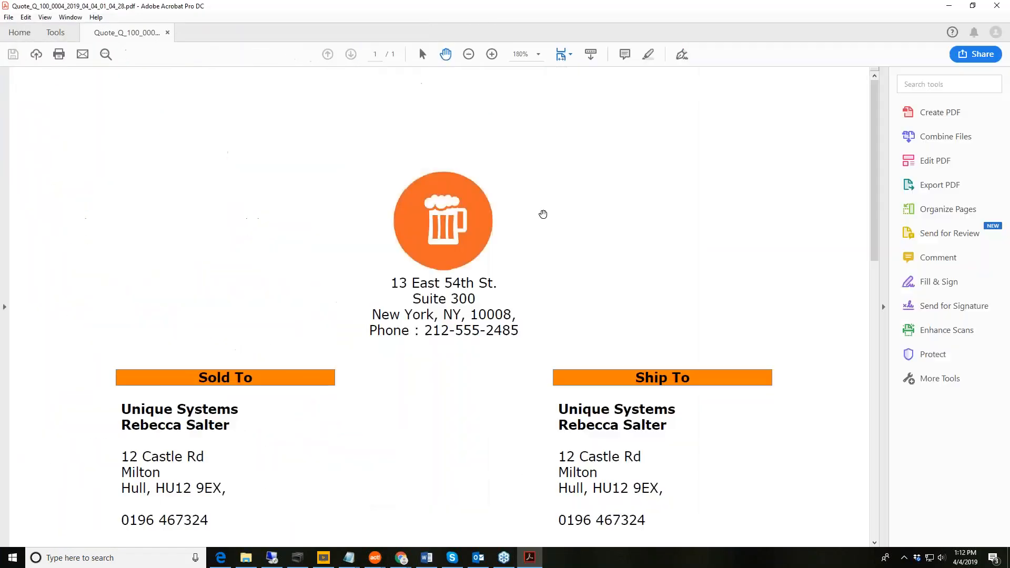
scroll(612, 254, "down", 3)
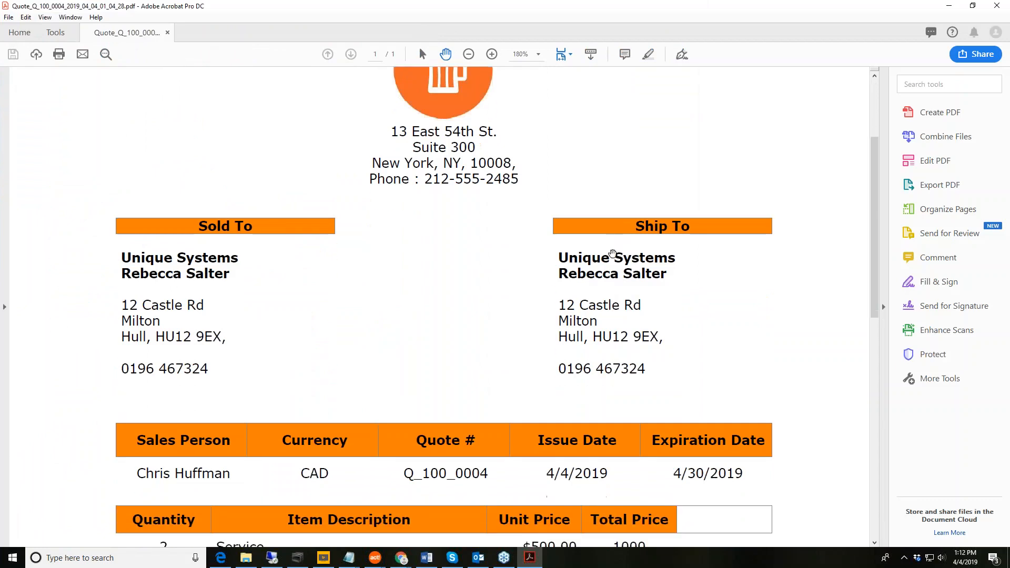
scroll(642, 321, "down", 6)
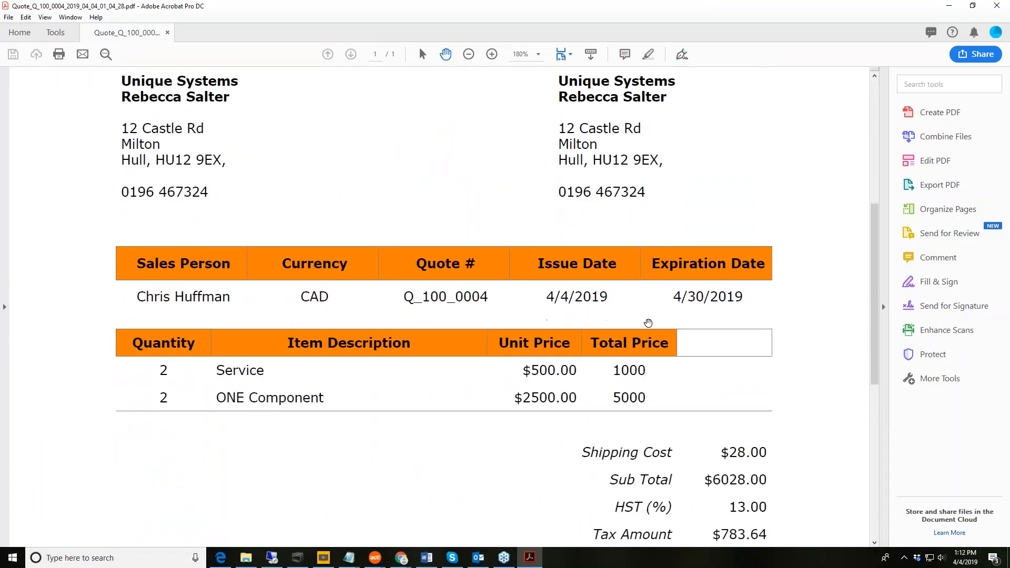
scroll(648, 323, "down", 3)
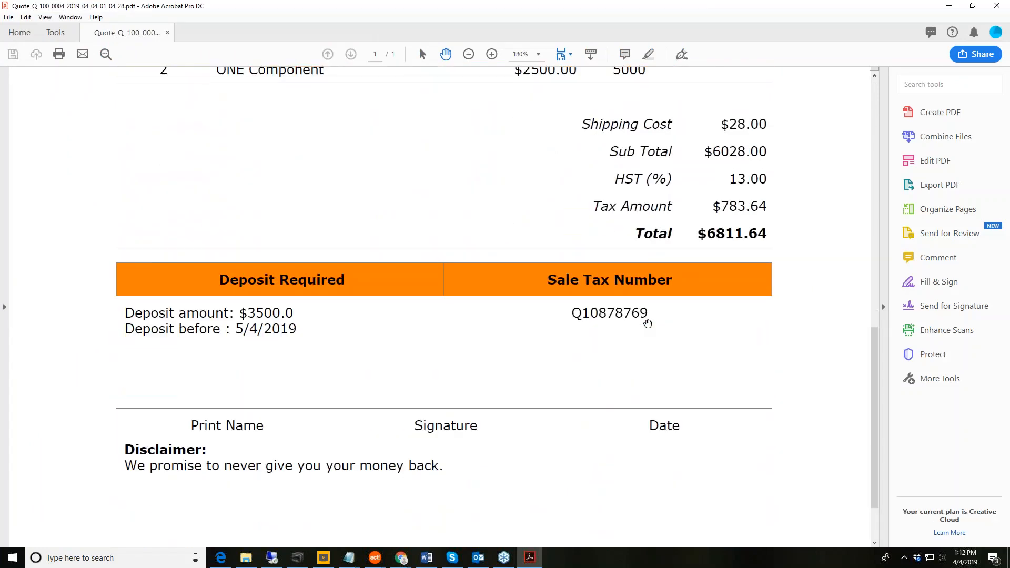
scroll(648, 323, "down", 1)
scroll(648, 323, "up", 5)
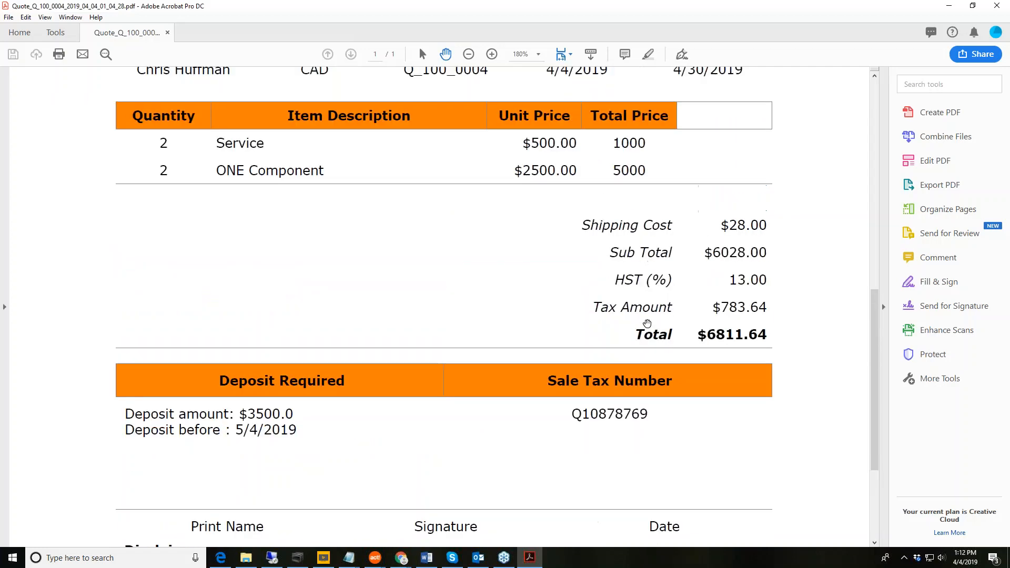
scroll(647, 324, "up", 4)
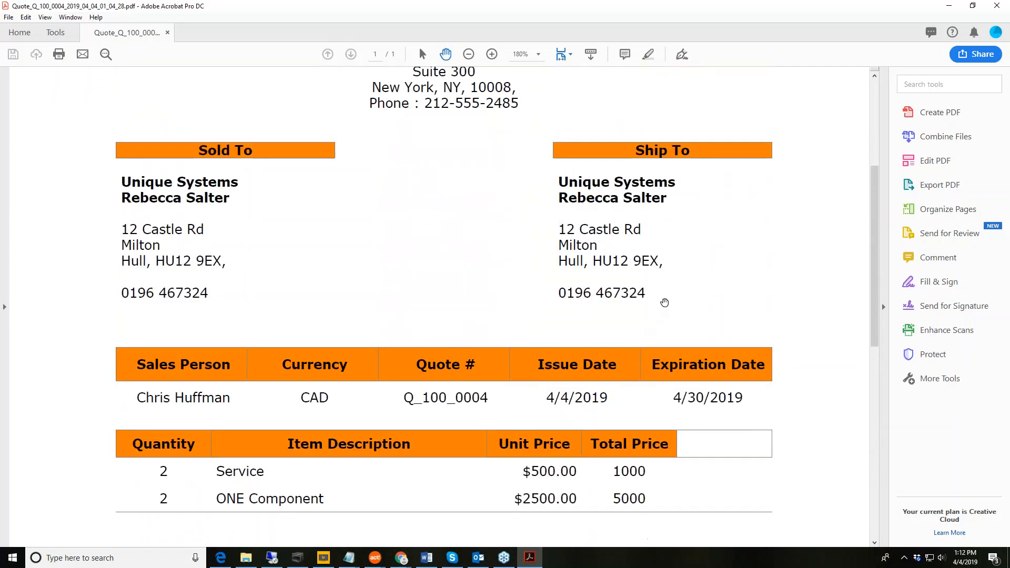
scroll(665, 301, "up", 1)
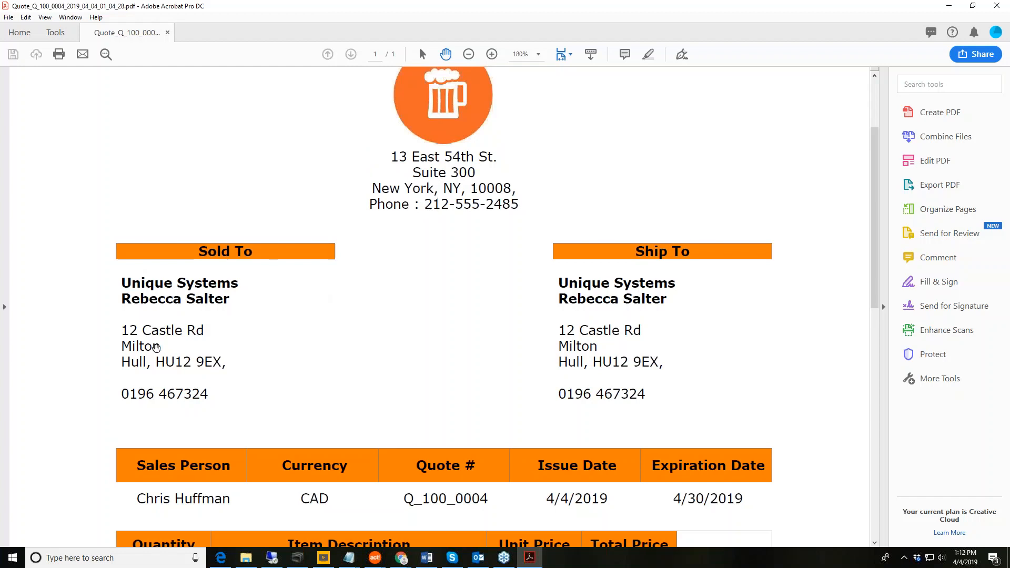
Scroll down to the disclaimer, back up again, and close the quote PDF.
scroll(809, 323, "down", 2)
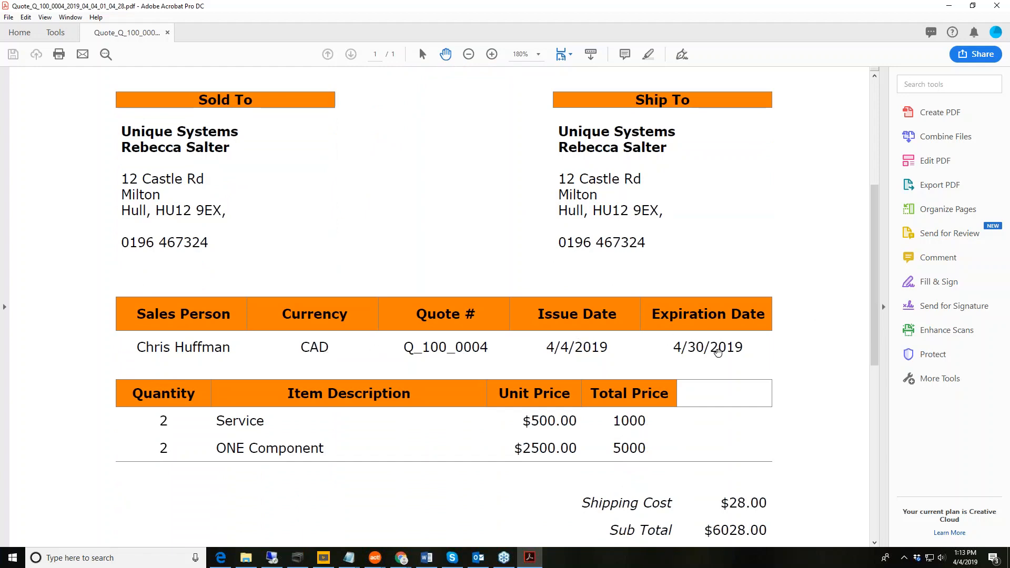
scroll(841, 366, "down", 3)
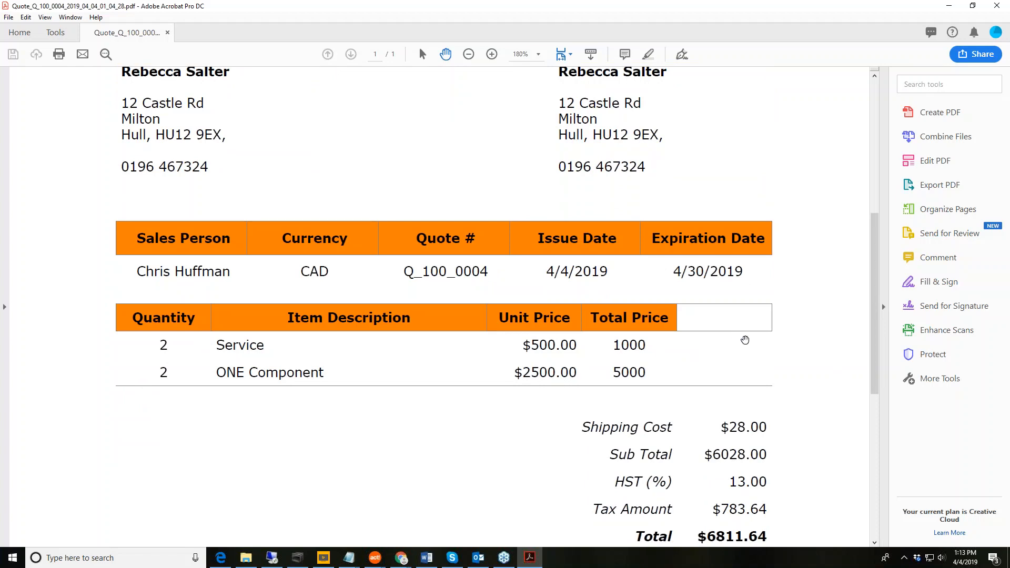
scroll(747, 338, "down", 3)
scroll(803, 336, "down", 1)
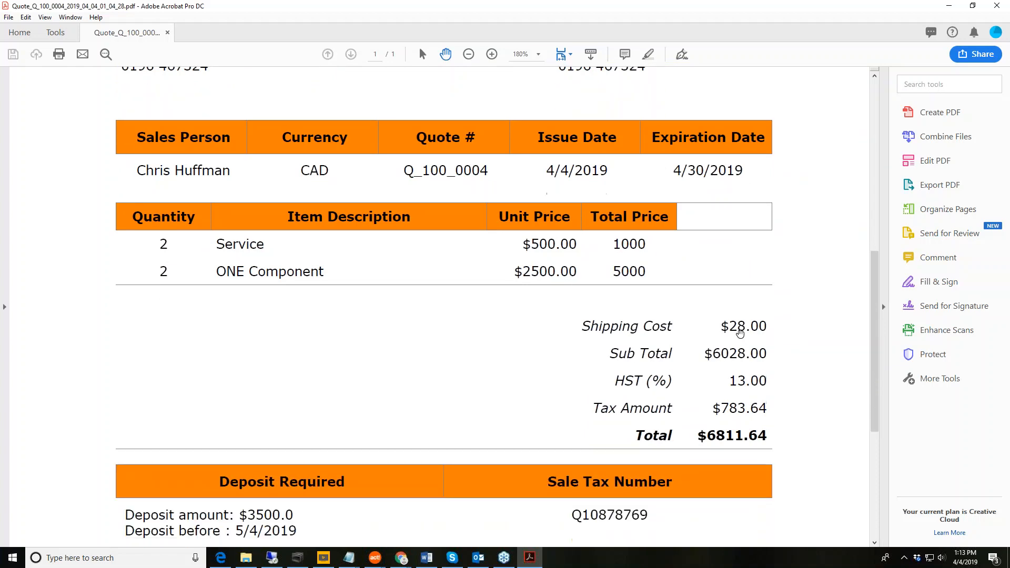
scroll(797, 364, "down", 2)
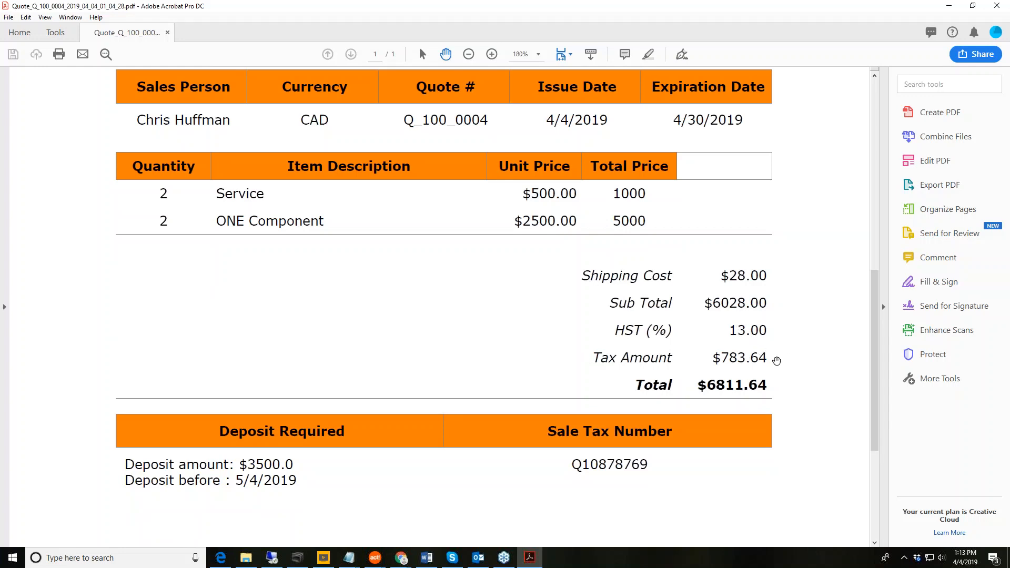
scroll(775, 361, "down", 2)
scroll(777, 361, "down", 3)
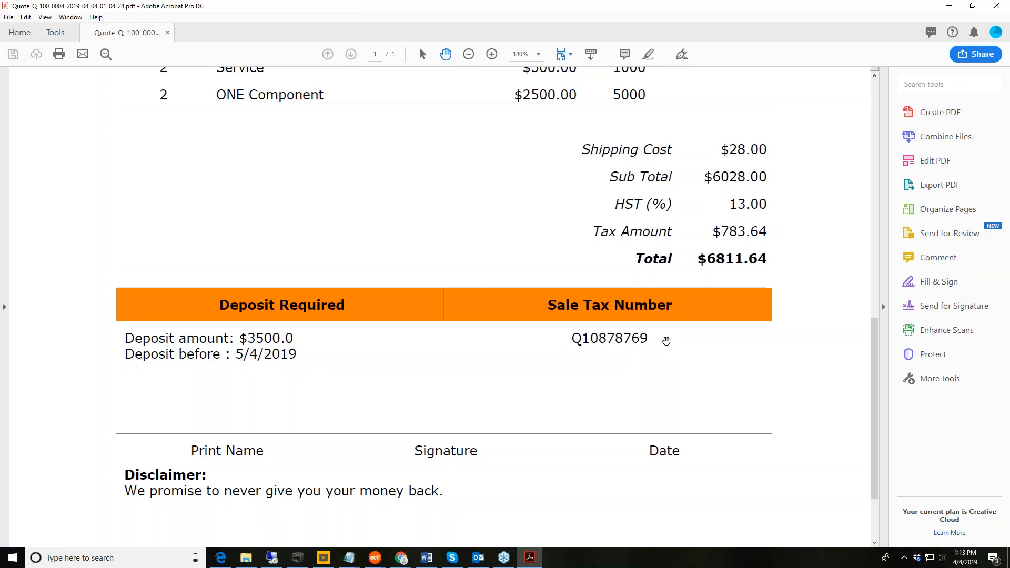
scroll(263, 335, "down", 3)
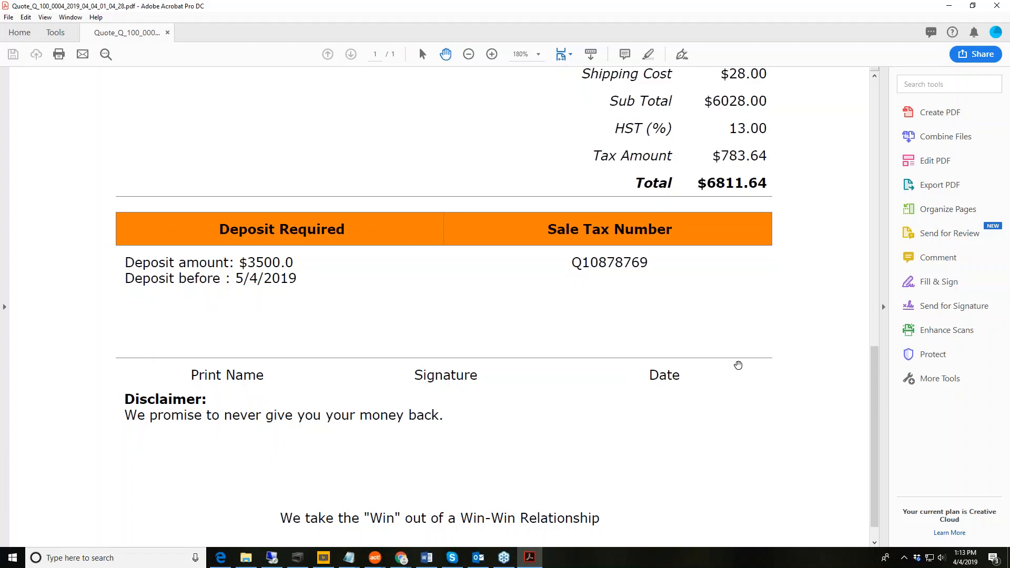
scroll(716, 437, "down", 1)
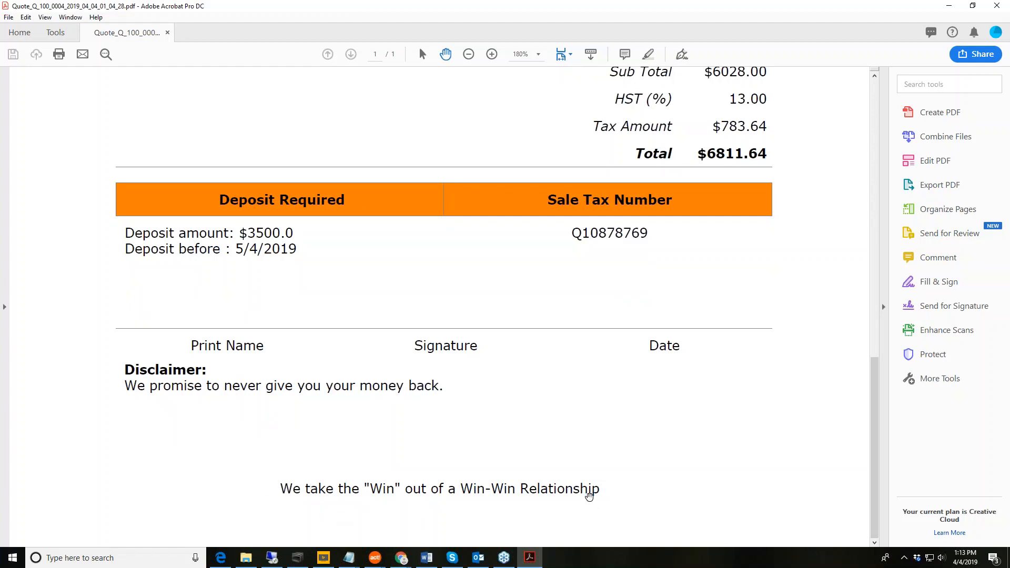
scroll(732, 452, "up", 3)
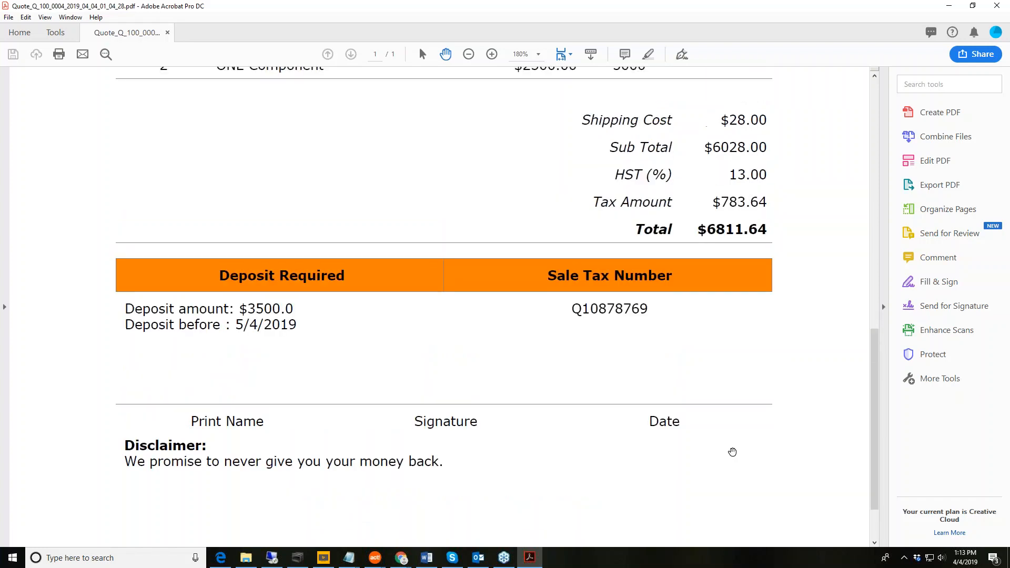
scroll(732, 452, "up", 10)
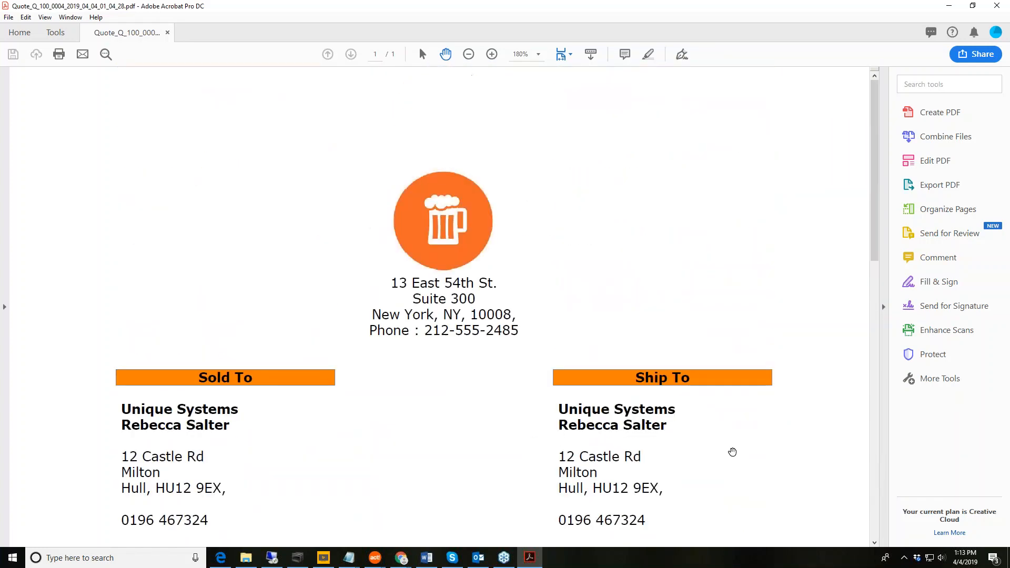
left_click(996, 6)
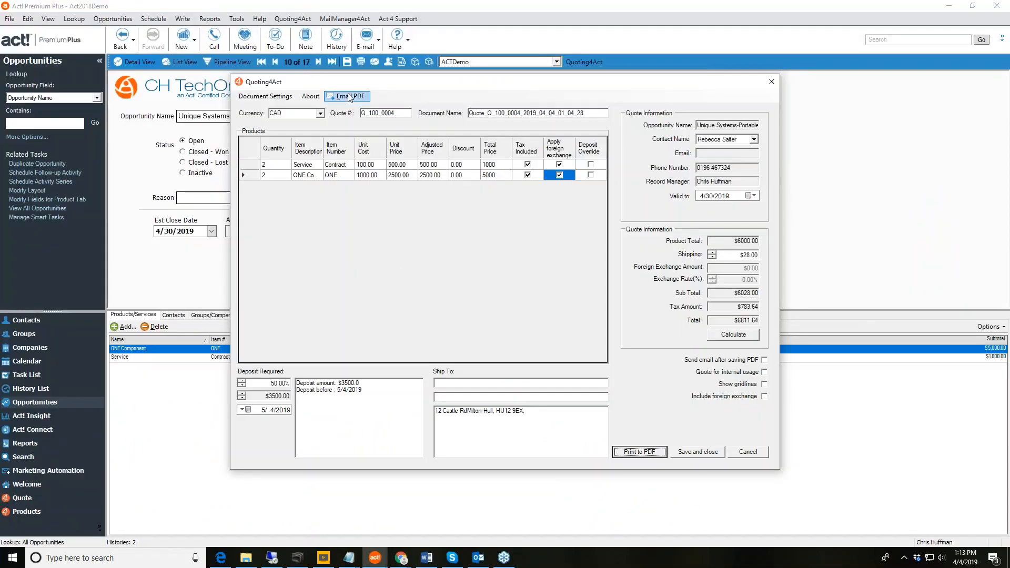
left_click(349, 97)
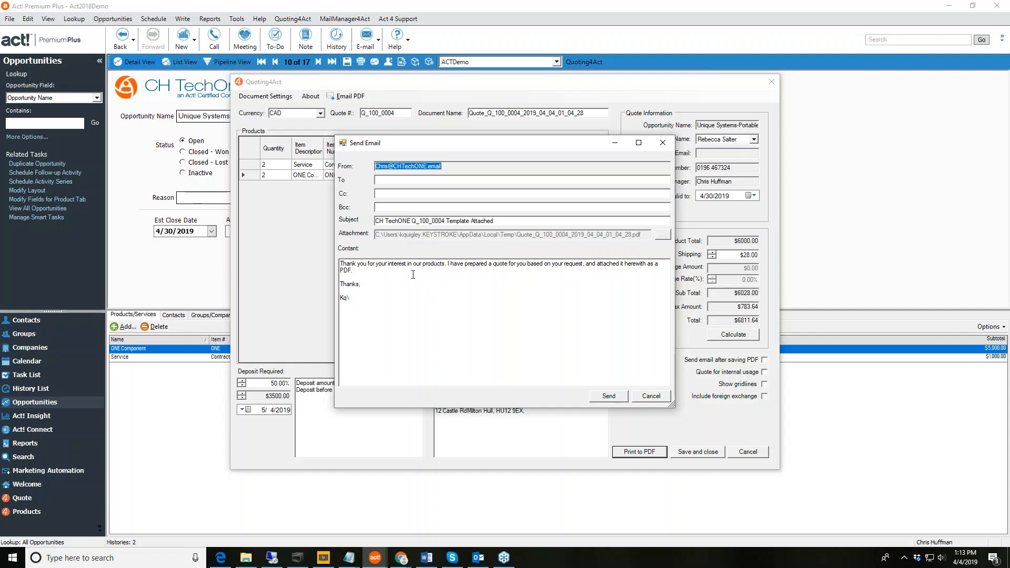
left_click(379, 167)
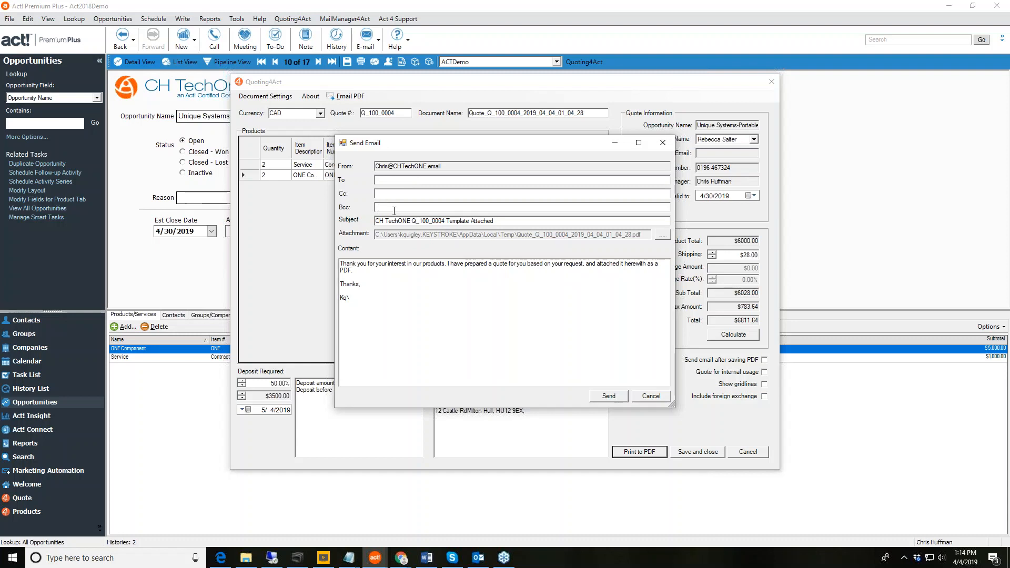
left_click(367, 267)
left_click(611, 398)
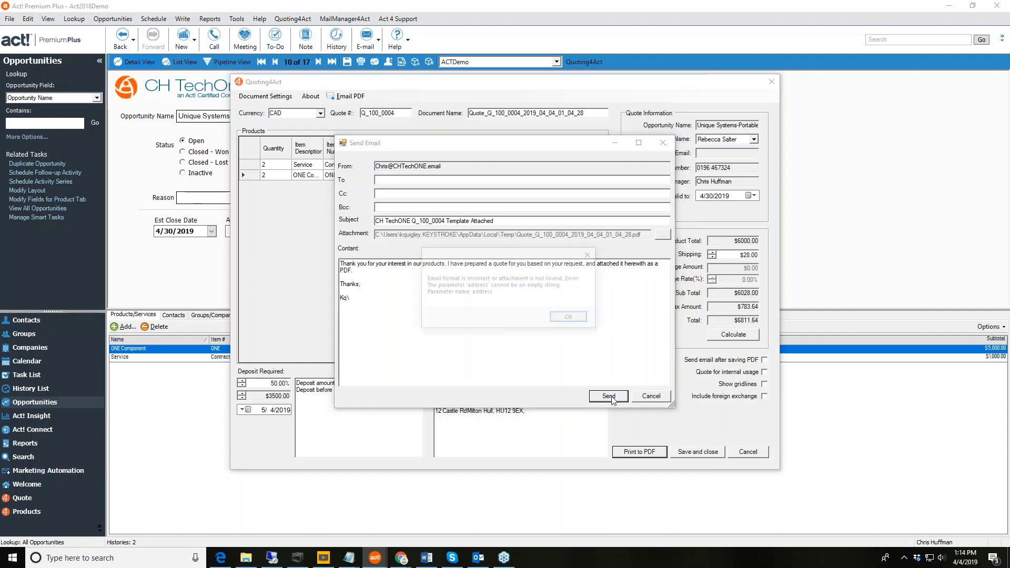
left_click(569, 319)
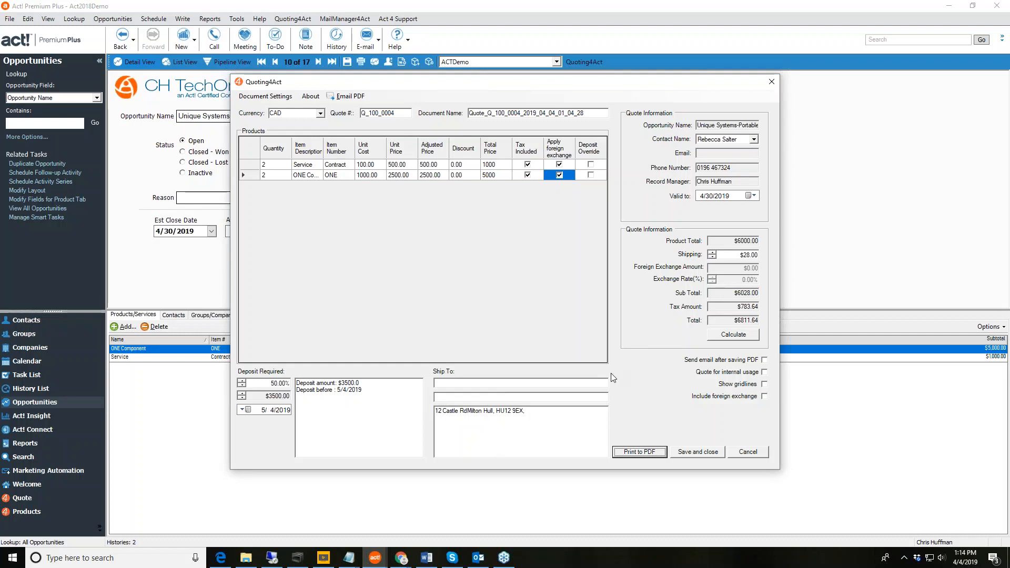
Save and close the Quoting4Act quote, then show the Quote list view.
left_click(698, 452)
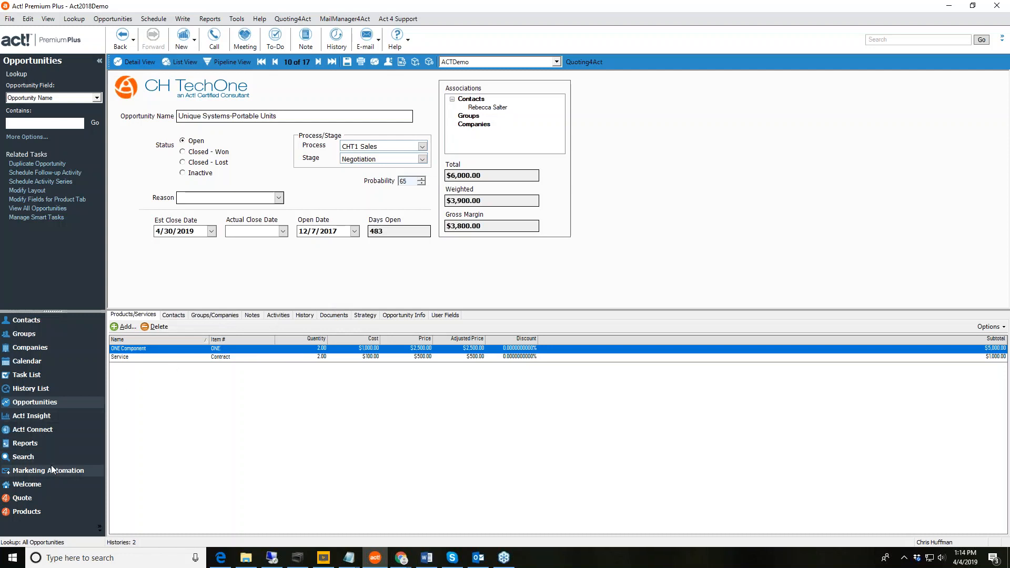
left_click(43, 496)
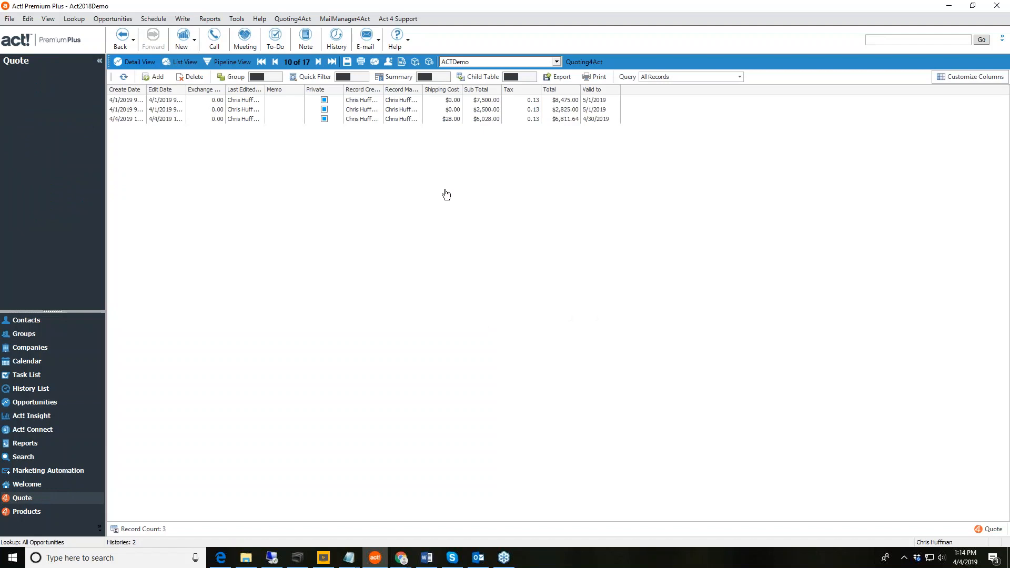
Open the 4/4/2019 quote, widen it, check its Shipping and Record Details tabs, then close it.
left_click(197, 120)
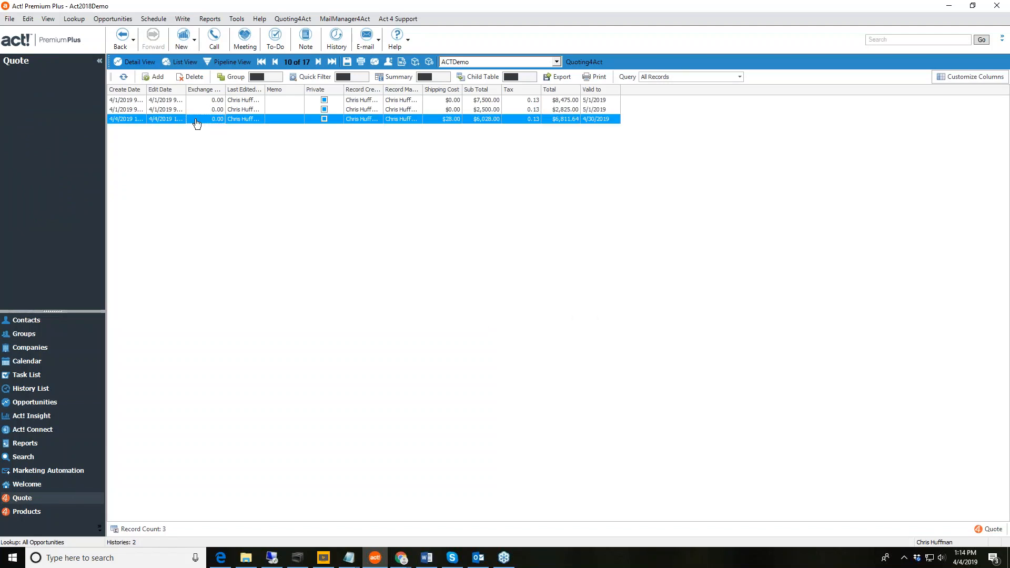
double_click(196, 120)
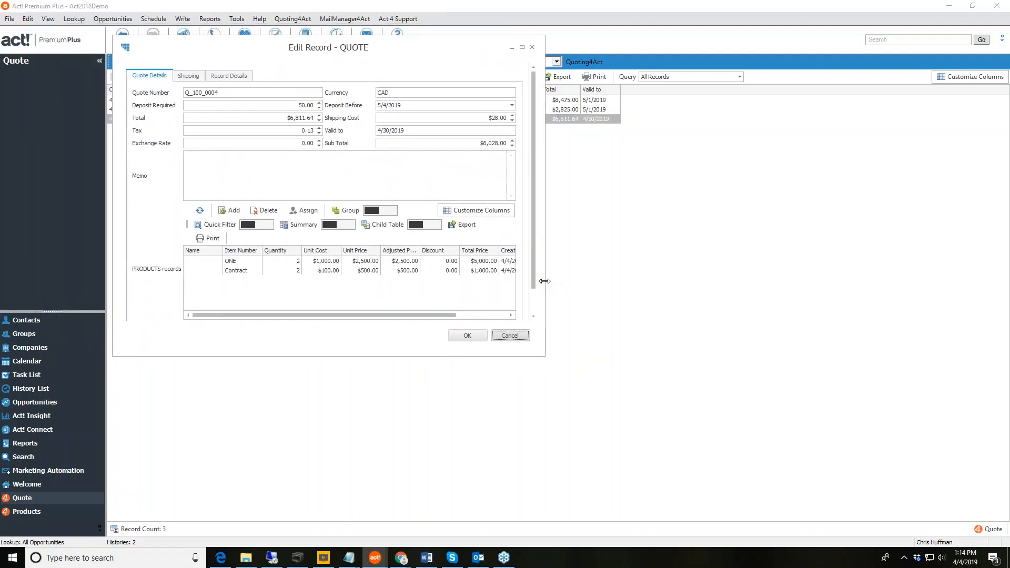
left_click_drag(545, 281, 771, 286)
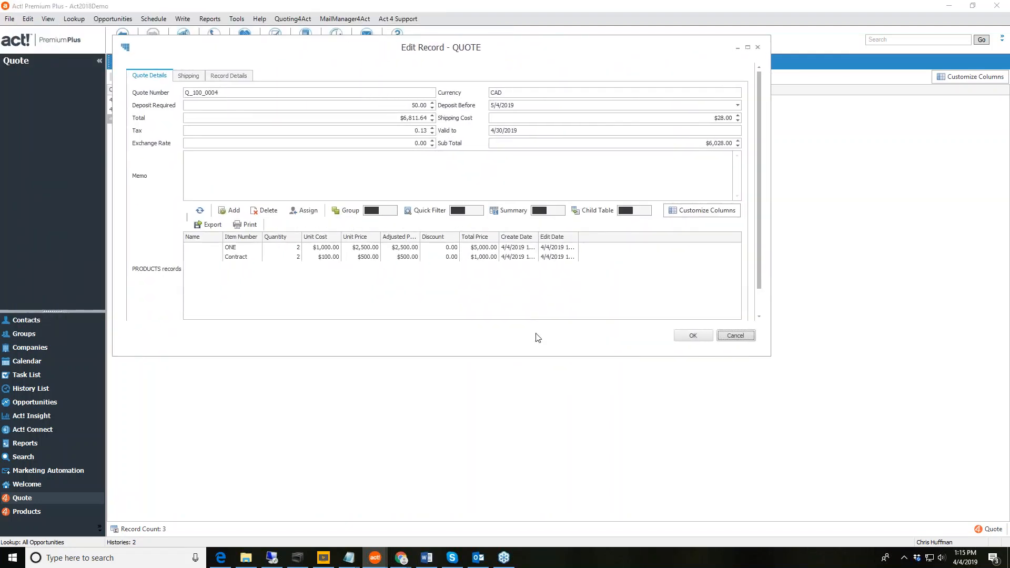
left_click(189, 76)
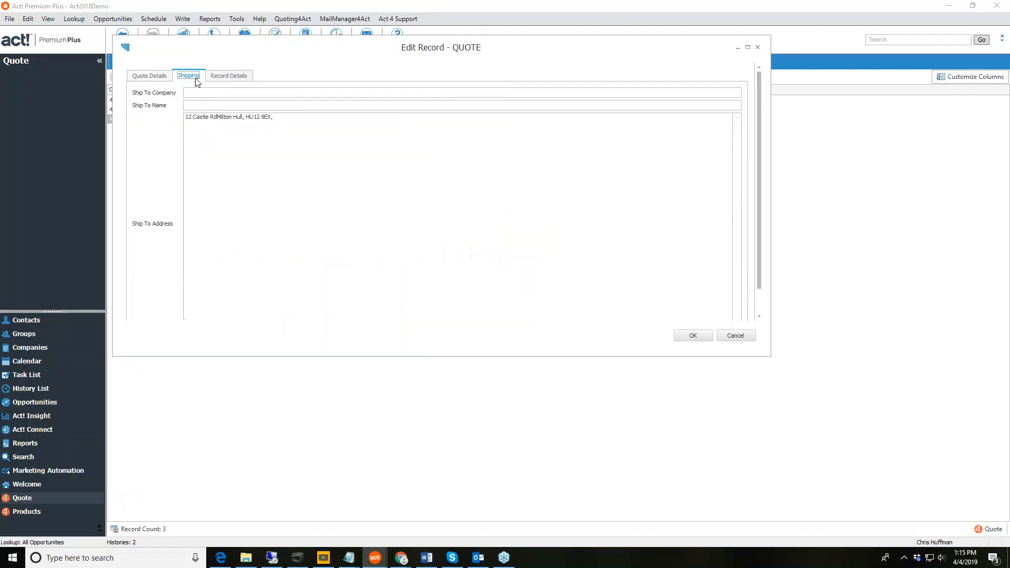
left_click(231, 77)
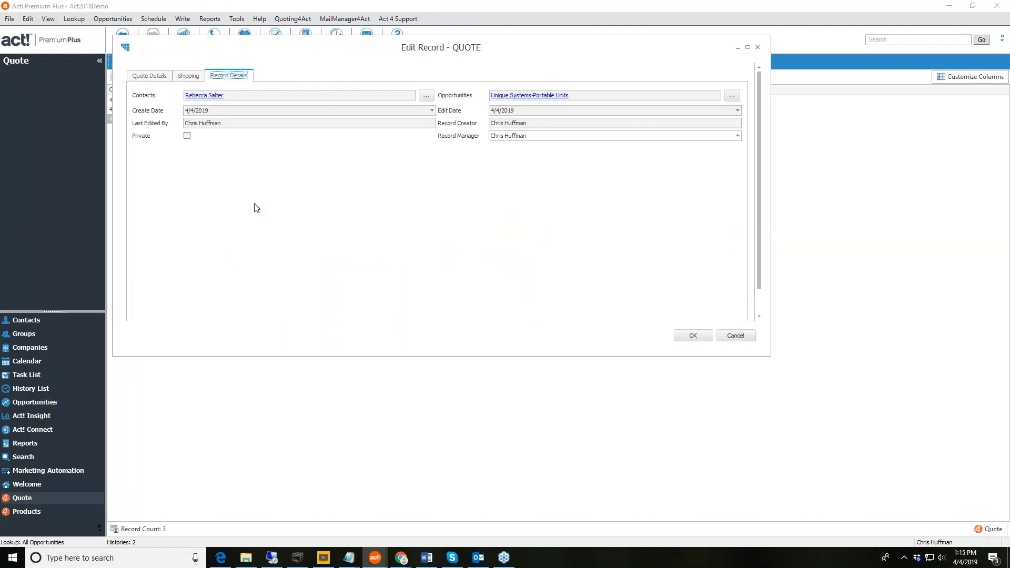
left_click(148, 77)
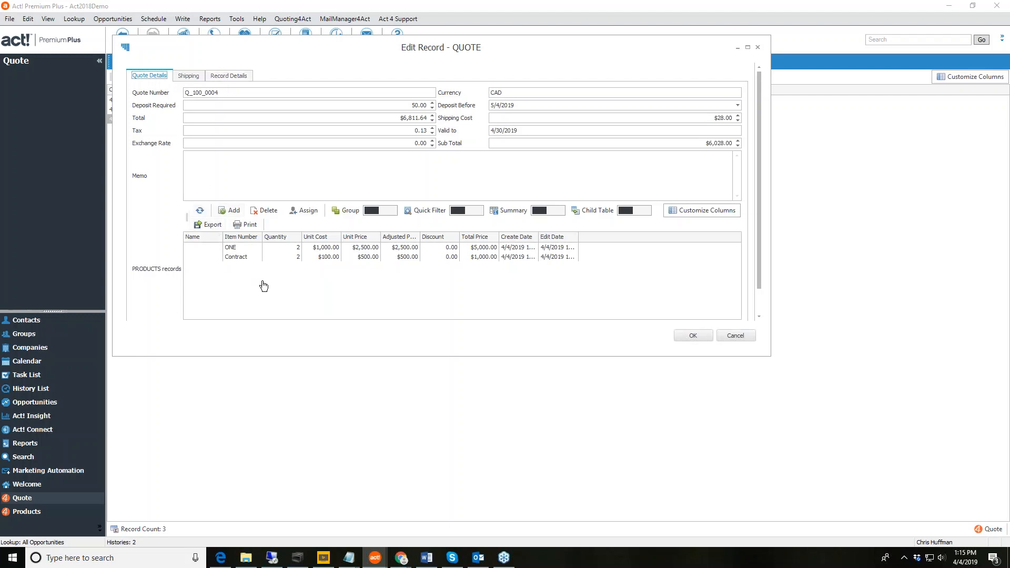
left_click(693, 336)
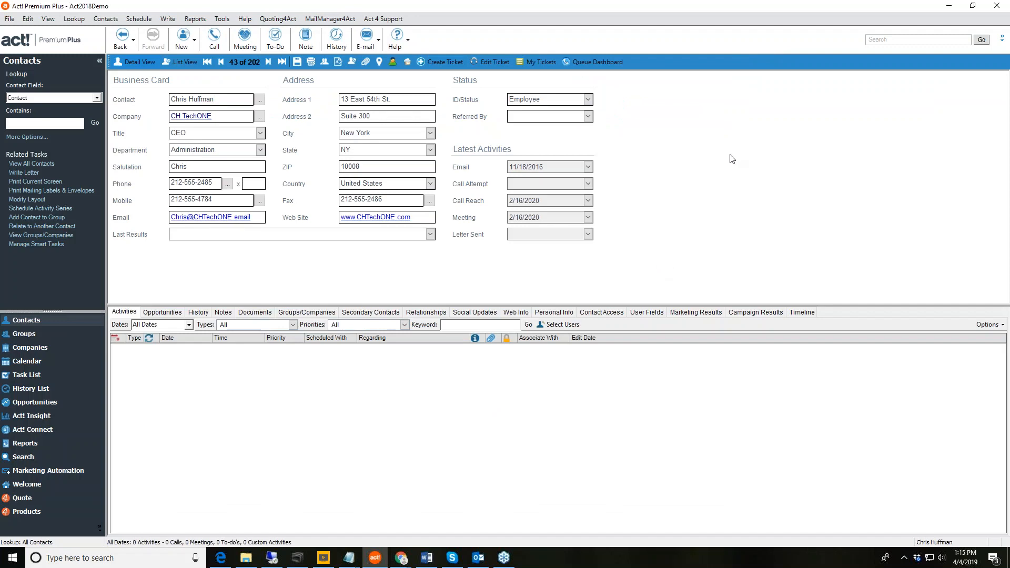
Open Setup Quoting4Act from the add-on menu and tick the PRODUCTS table for import.
left_click(278, 18)
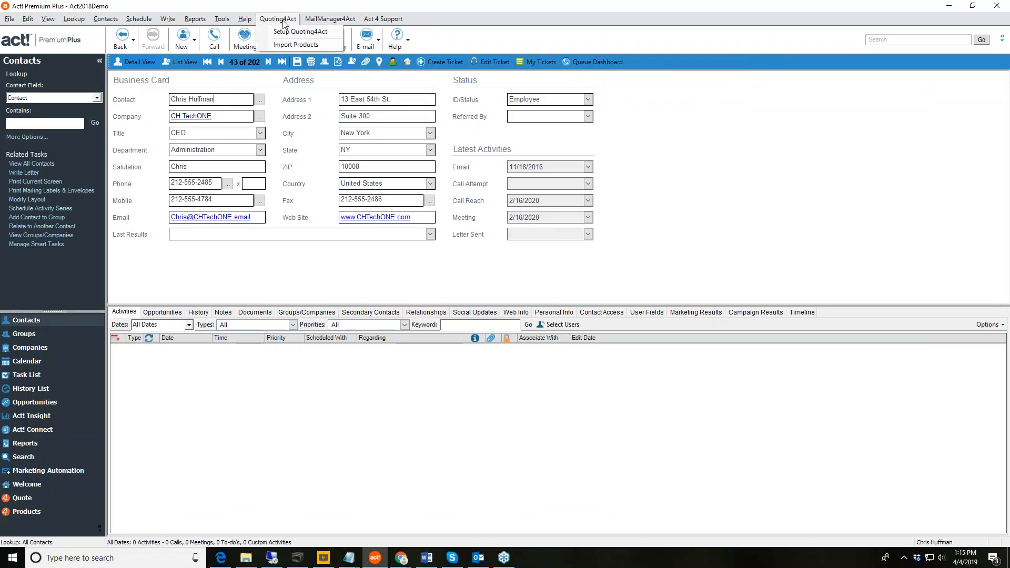
left_click(330, 18)
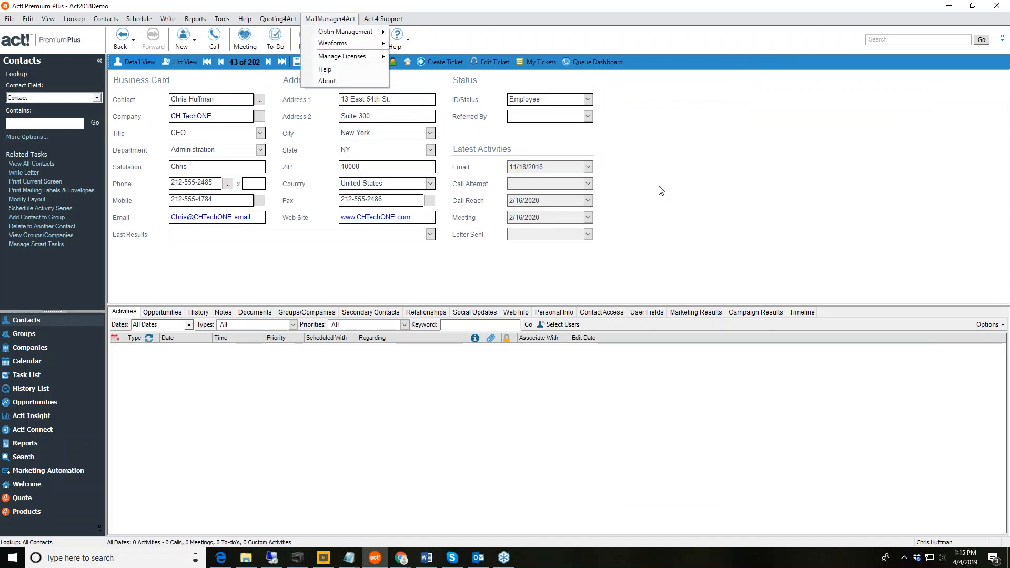
left_click(282, 21)
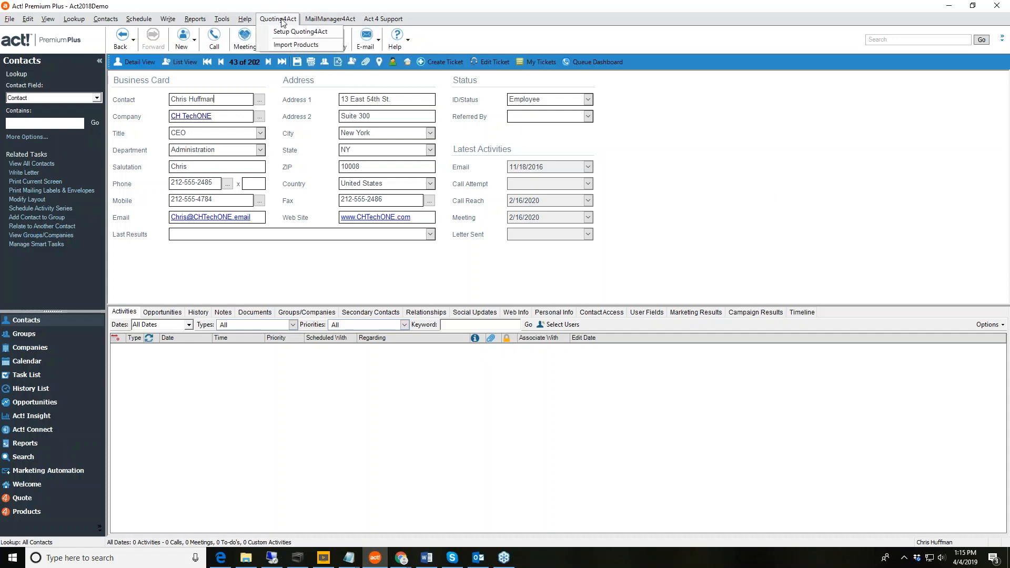
left_click(293, 34)
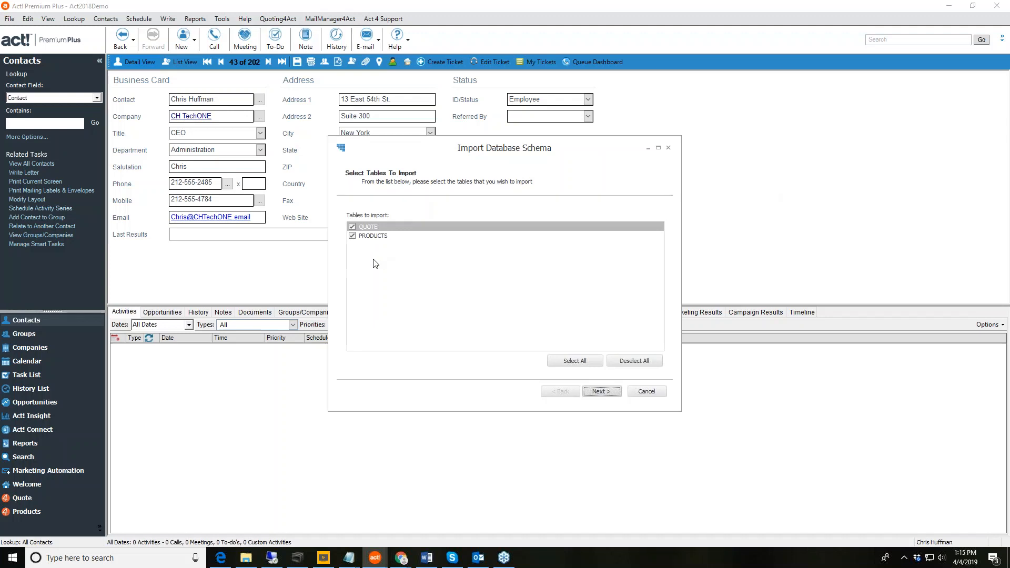
left_click(353, 236)
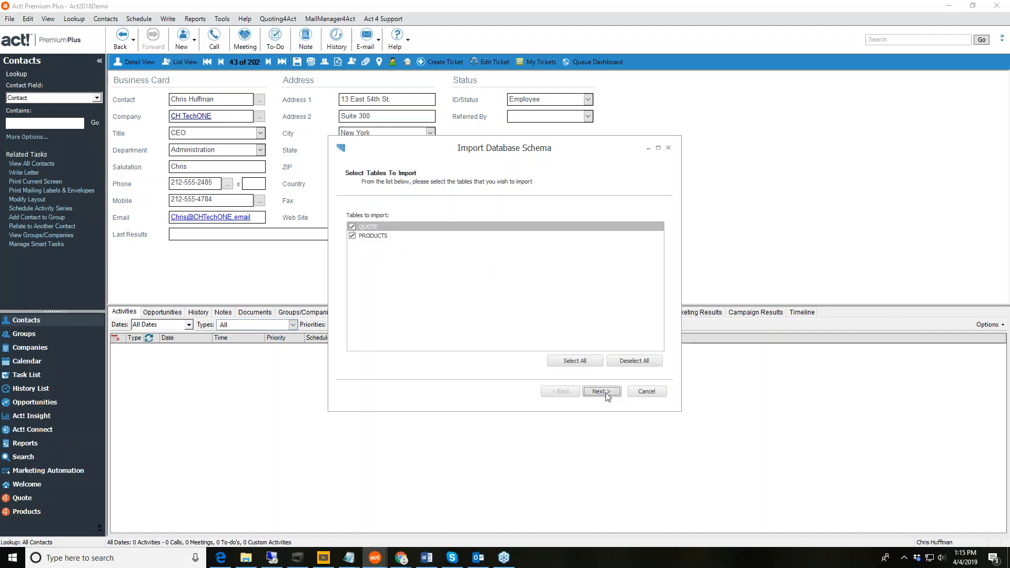
Cancel the table setup and the Import Products dialog, then switch to Opportunities.
left_click(647, 392)
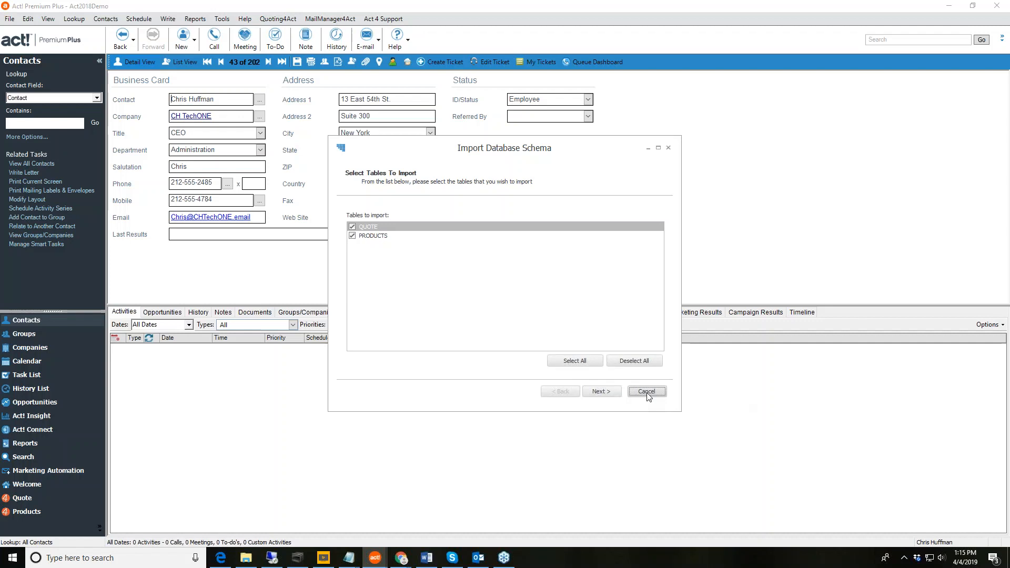
left_click(273, 19)
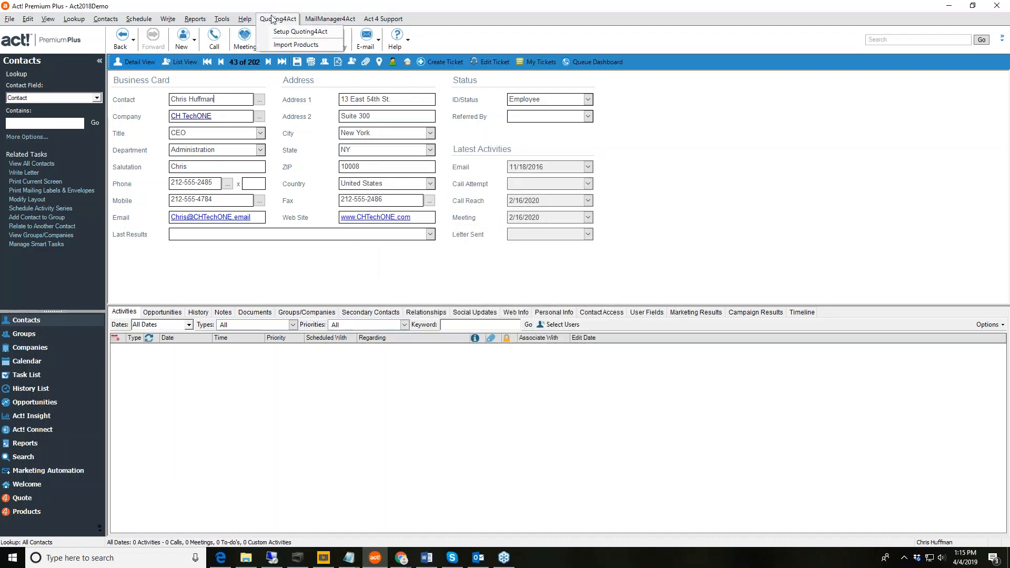
left_click(305, 44)
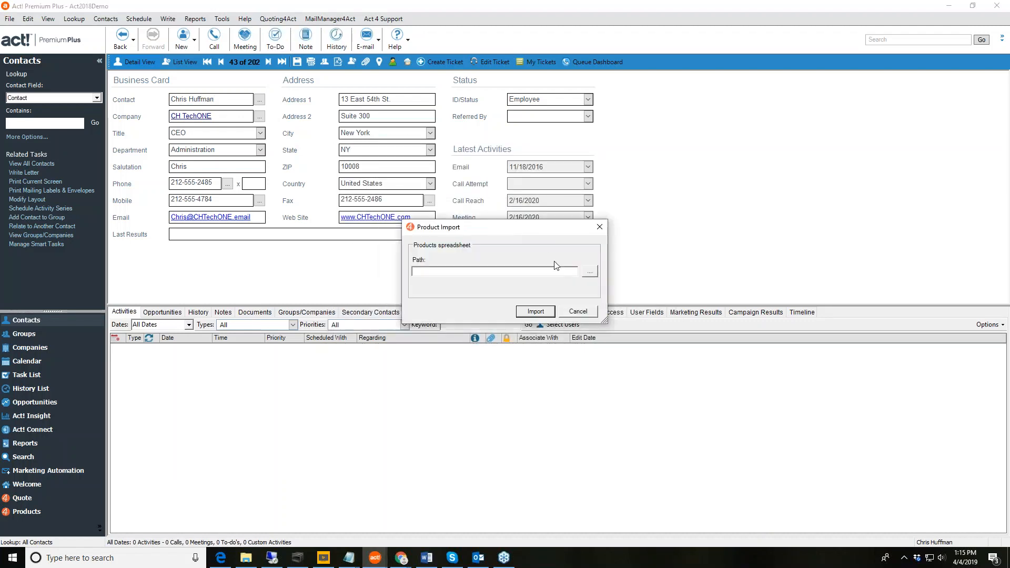
left_click(579, 312)
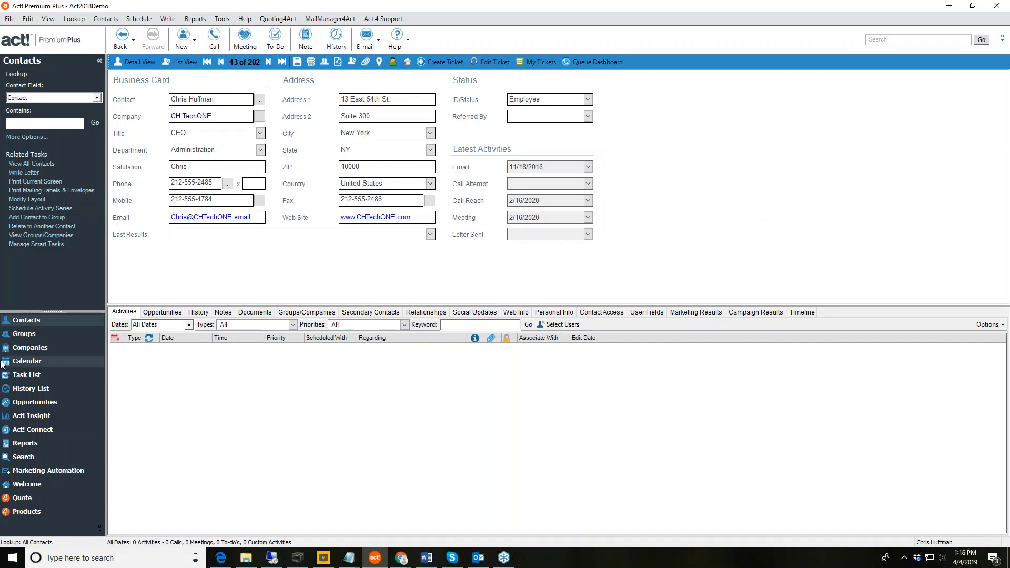
left_click(24, 401)
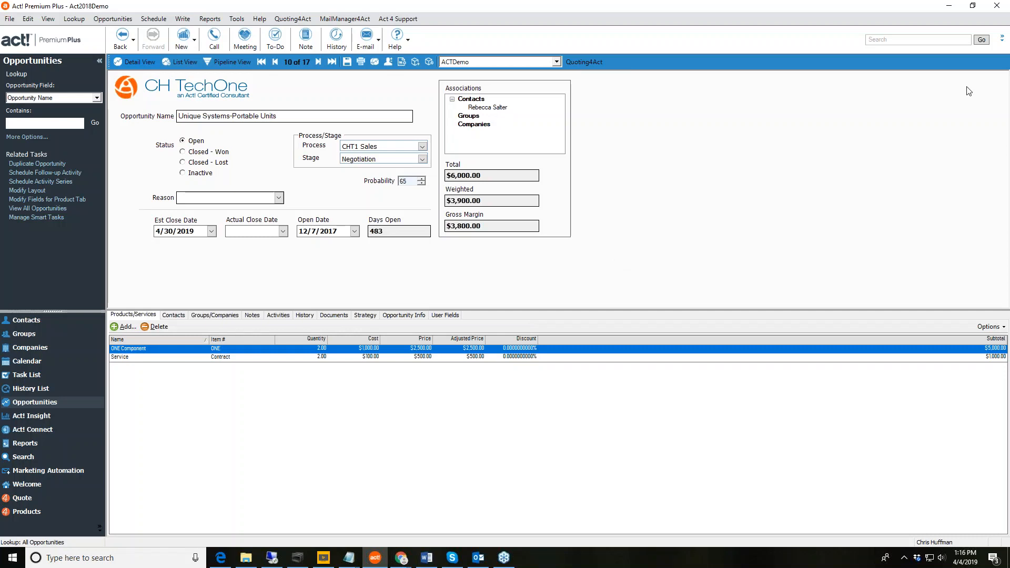
Minimize the Act! Premium Plus window.
left_click(953, 6)
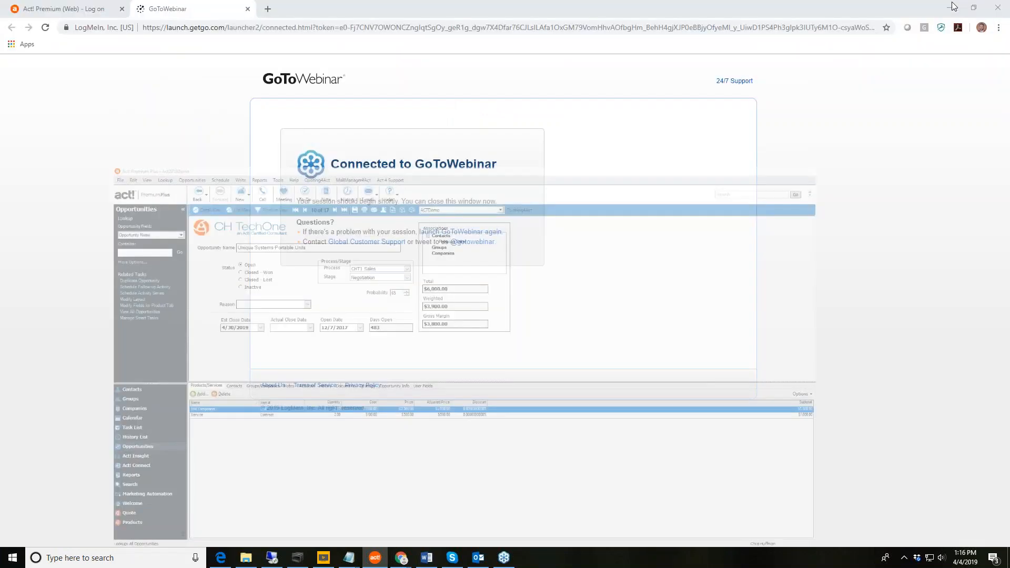
Log in to the Quoting4Act web database with the username and open the Custom Widgets opportunity.
left_click(73, 9)
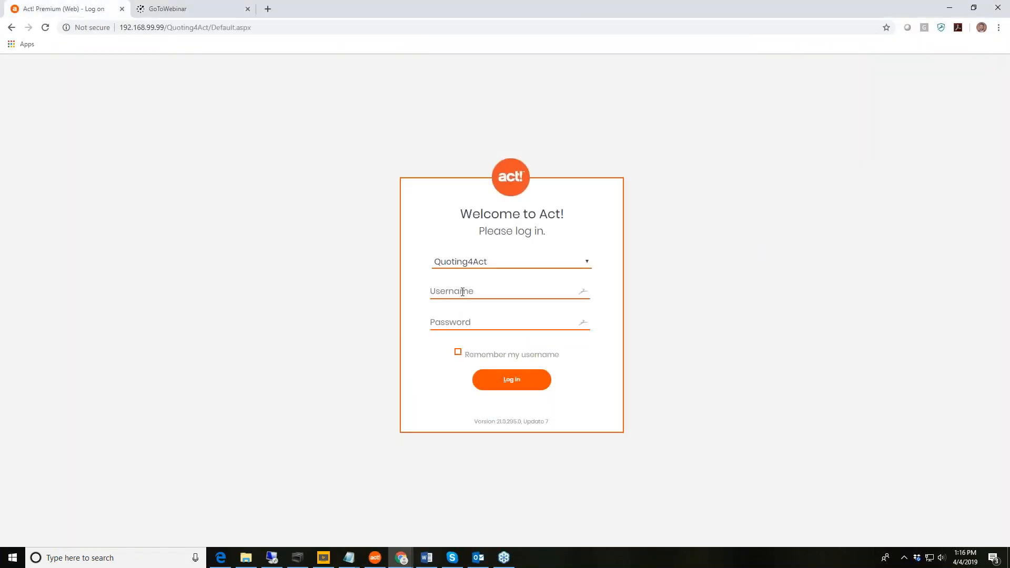
type("admin")
left_click(510, 387)
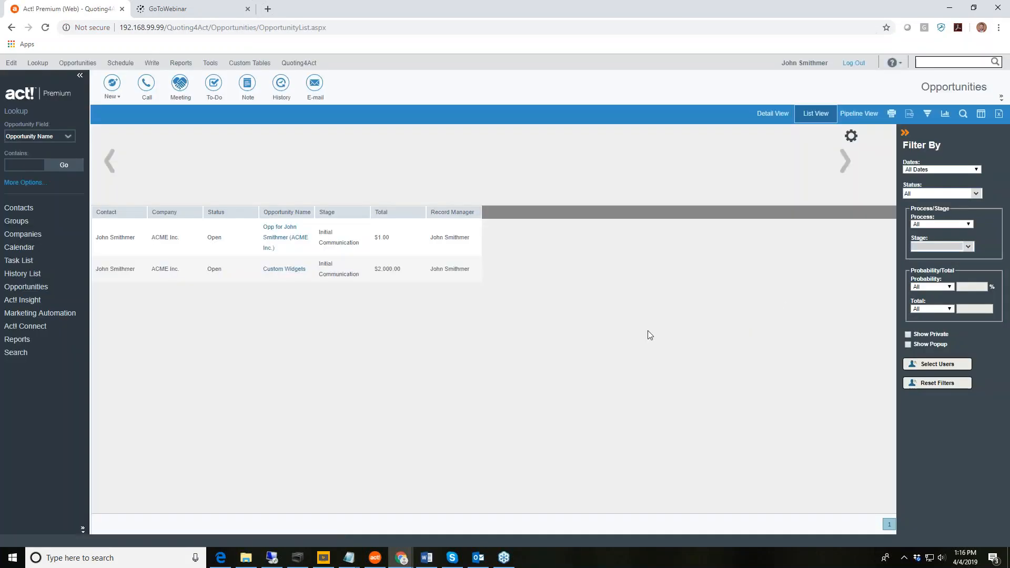
left_click(58, 212)
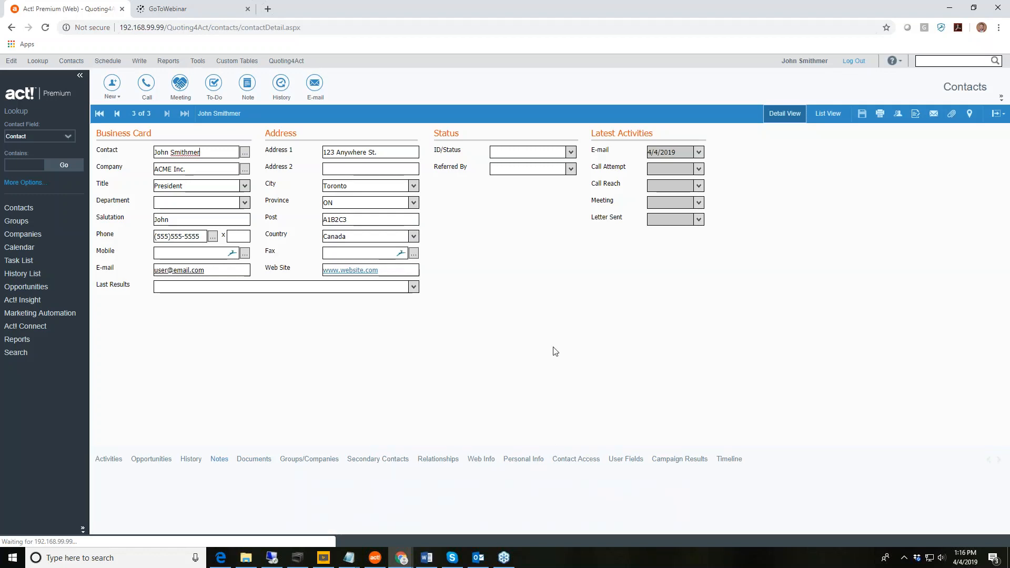
left_click(23, 286)
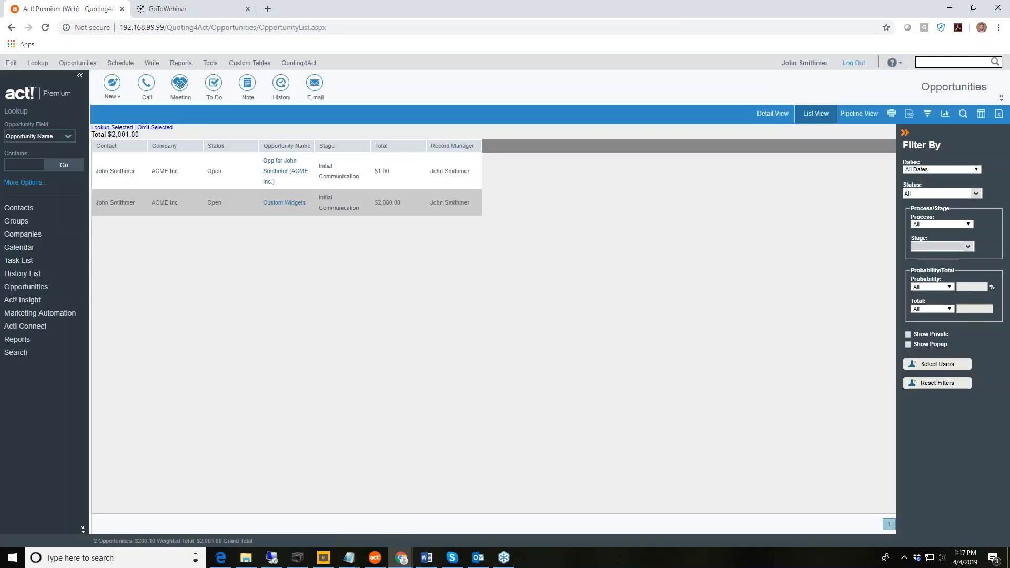
left_click(283, 203)
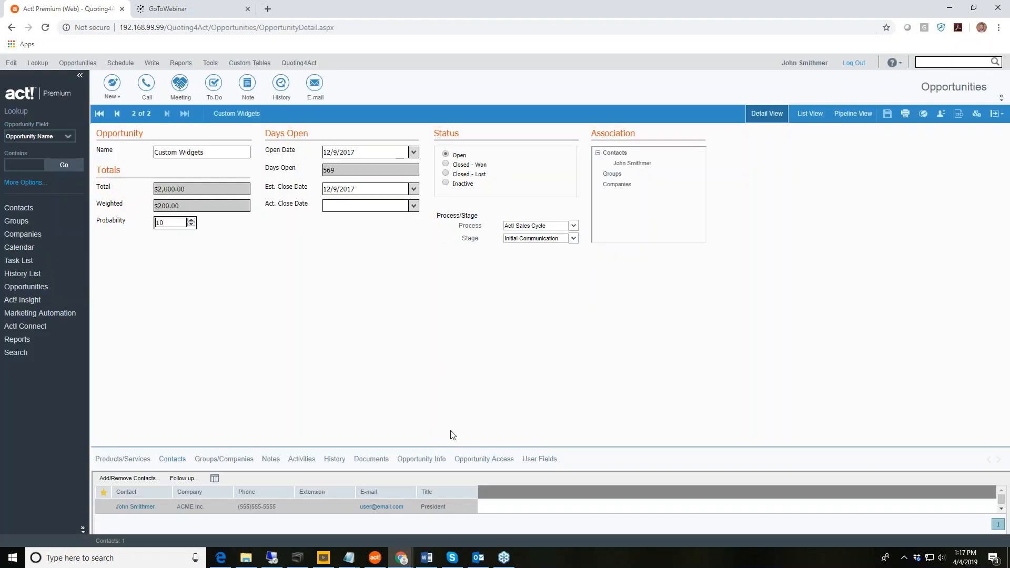
Enlarge the bottom pane, show Custom Widgets' Products/Services list, and begin a new product entry.
left_click_drag(449, 447, 451, 322)
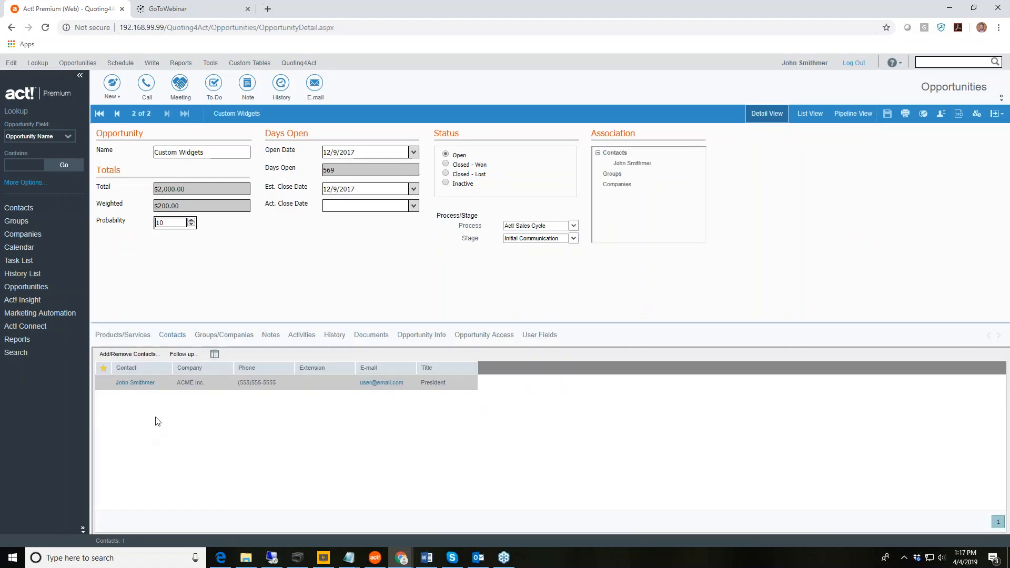
left_click(125, 338)
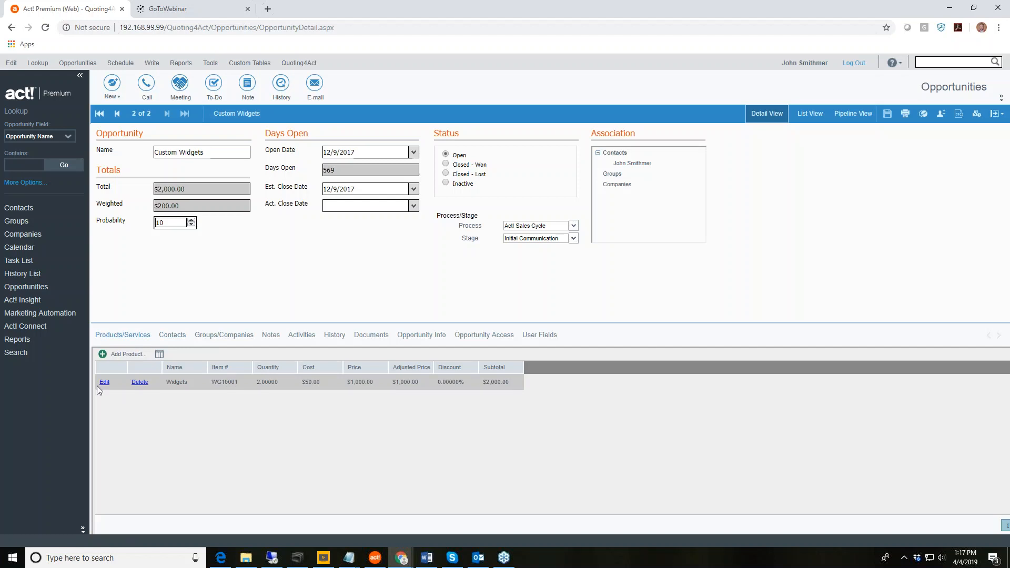
left_click(118, 357)
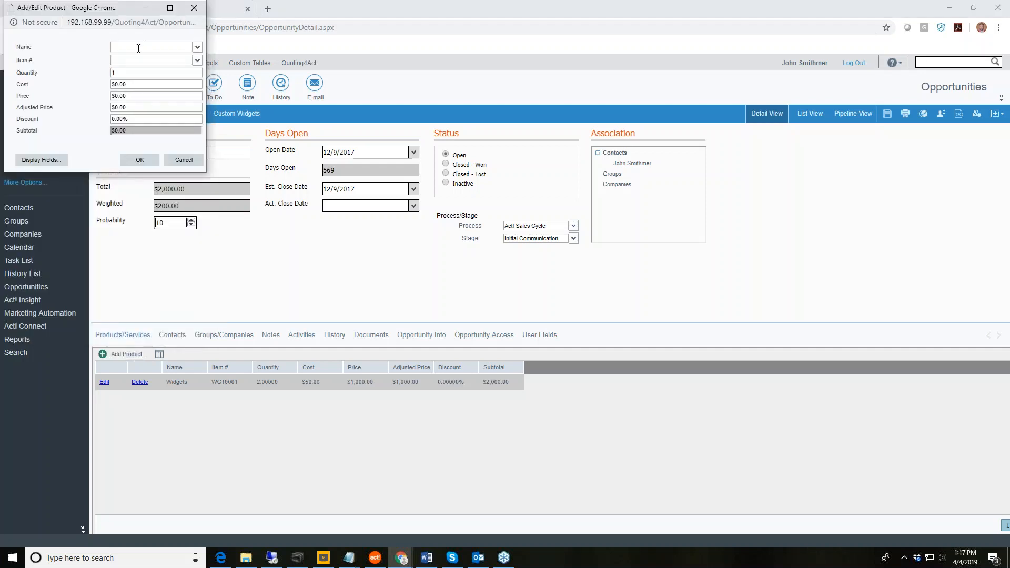
Base the new product on Item2 and rename it 'Installation'.
left_click(198, 48)
left_click(120, 64)
left_click_drag(129, 48, 85, 52)
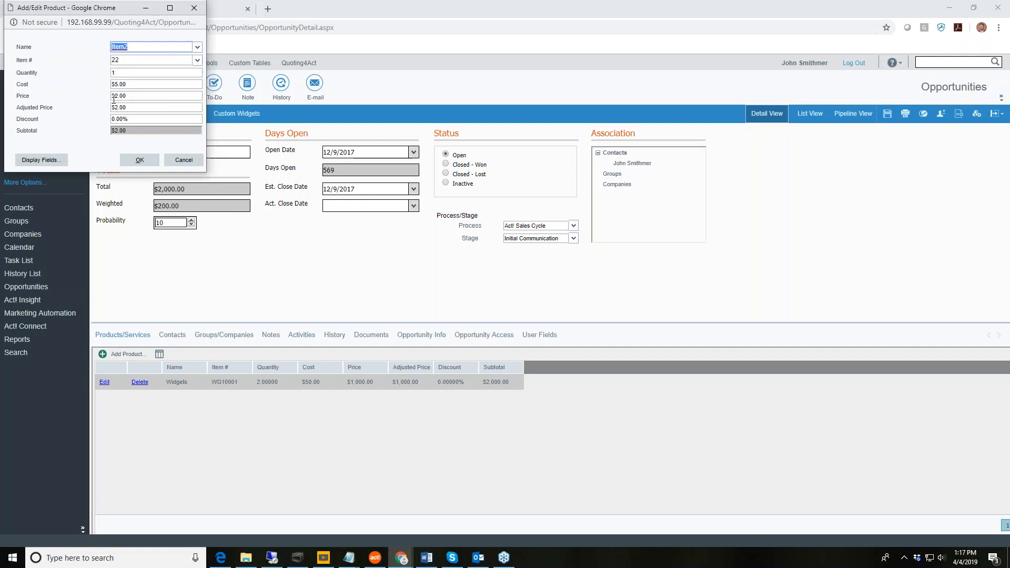
type("Installation")
left_click(125, 73)
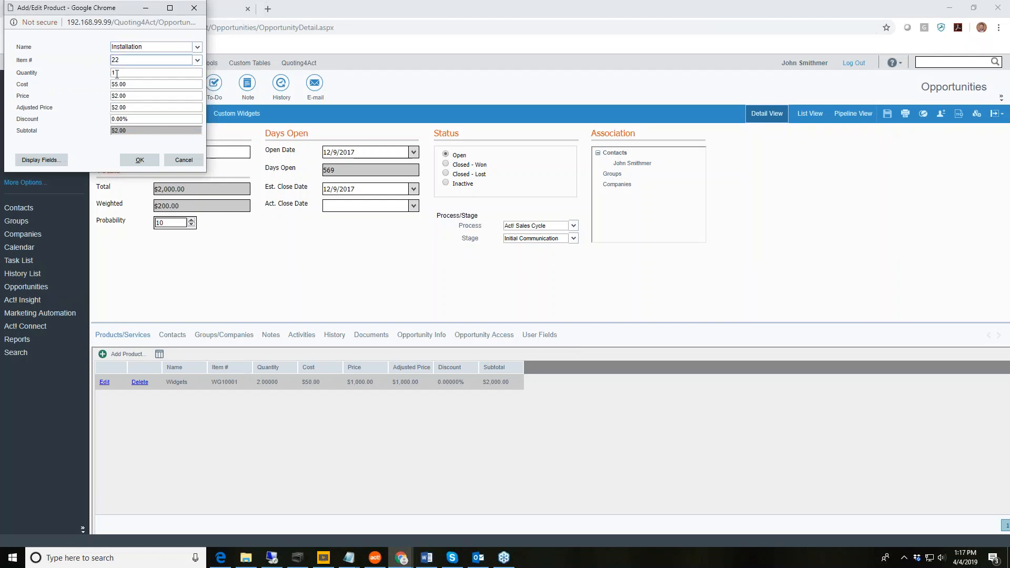
Set quantity 2, cost $50.00 and price $100.00, then save the Installation line.
double_click(117, 73)
type("2")
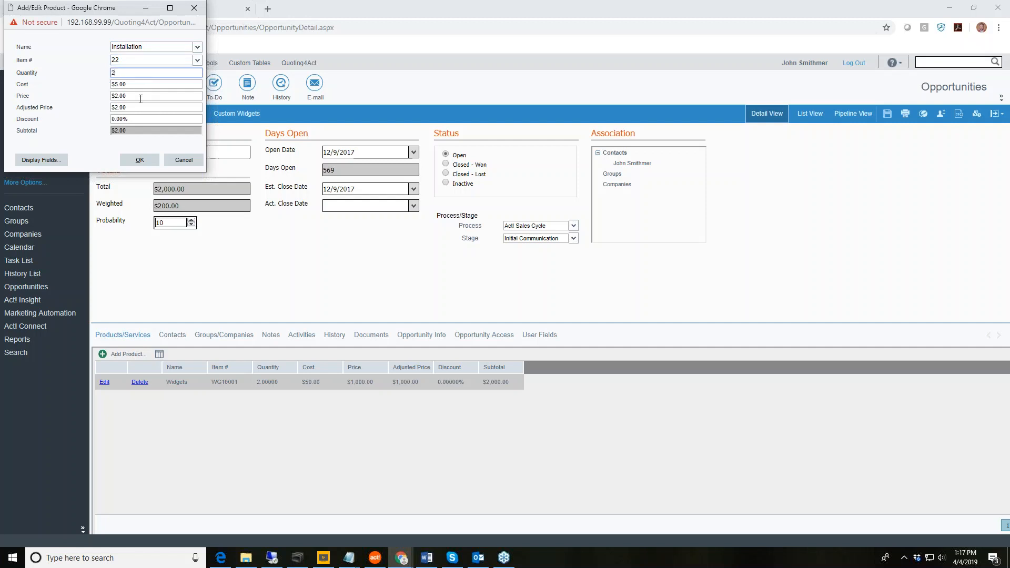
left_click(138, 85)
type("50")
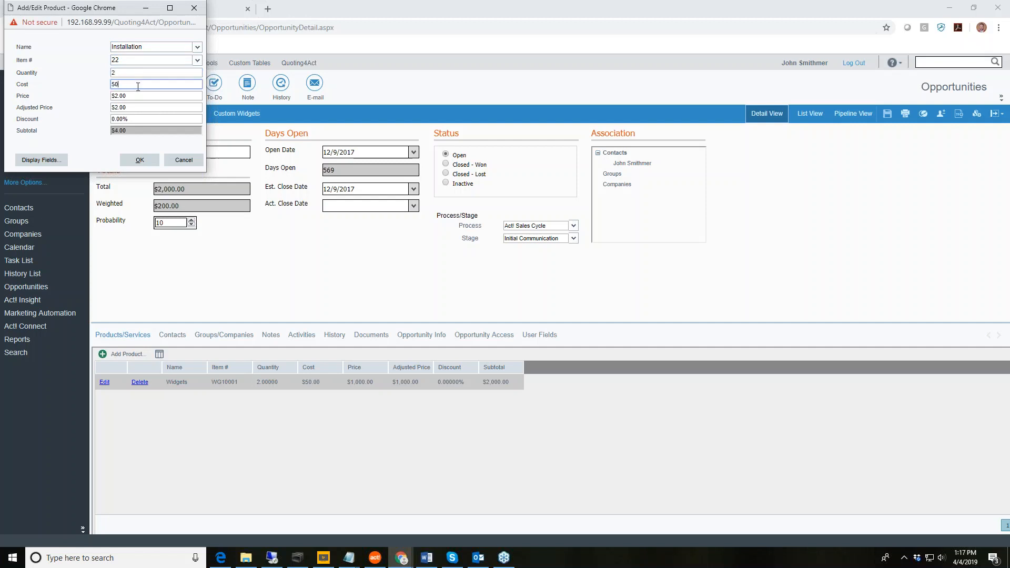
key("Tab")
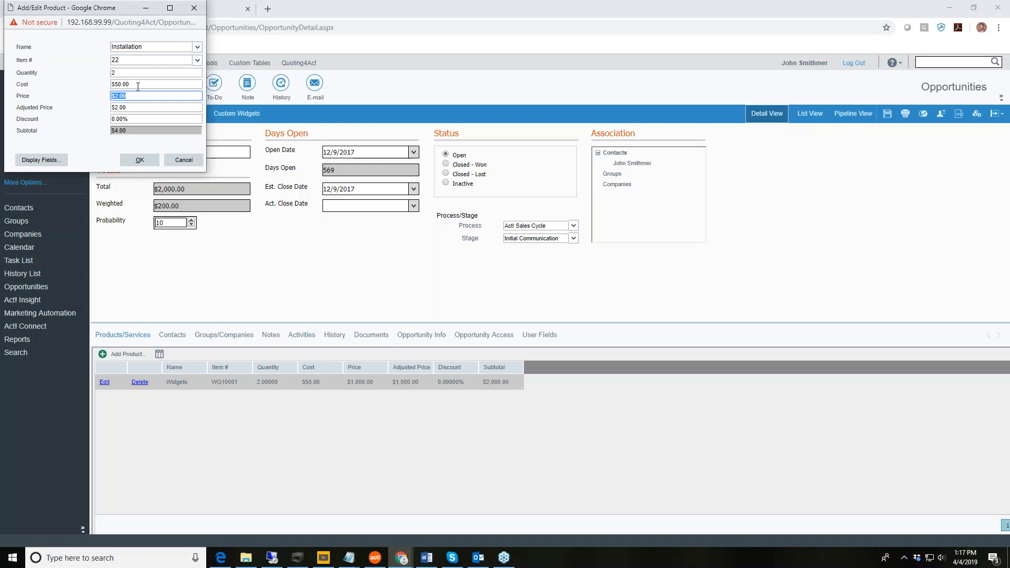
type("100")
left_click(134, 104)
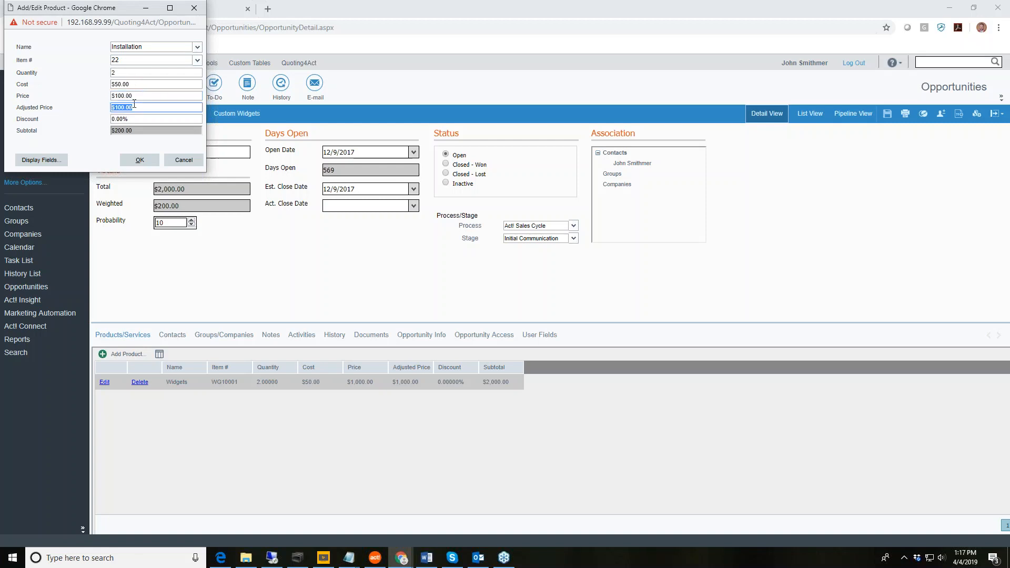
left_click(141, 164)
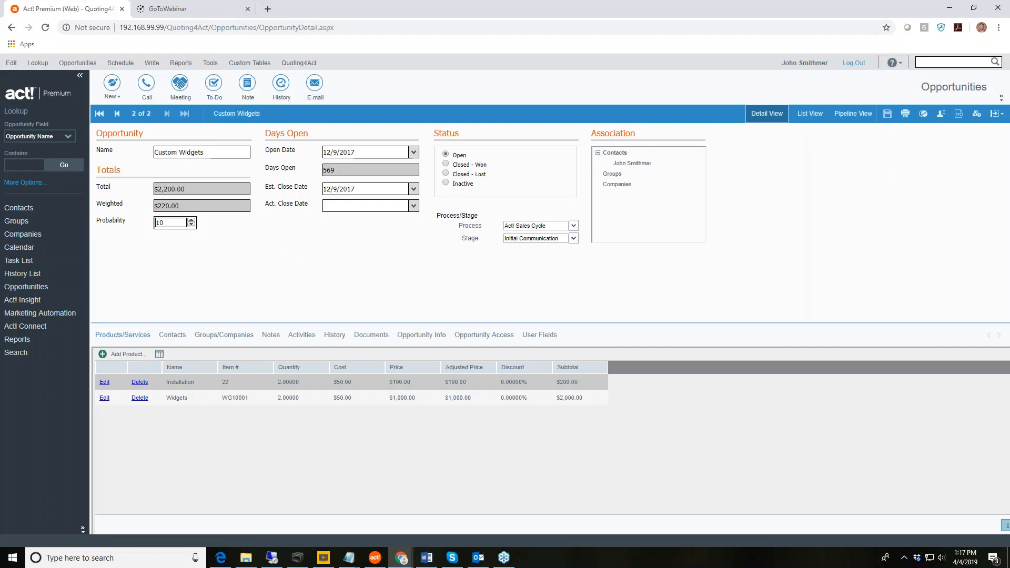
left_click(300, 64)
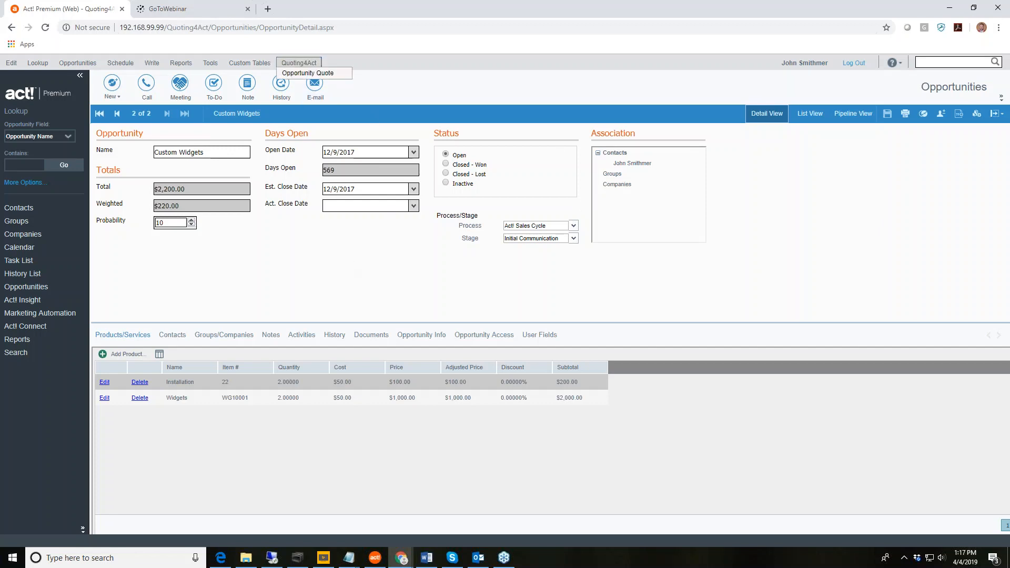
Generate a Quoting4Act Opportunity Quote for Custom Widgets and open its Document Settings.
left_click(304, 75)
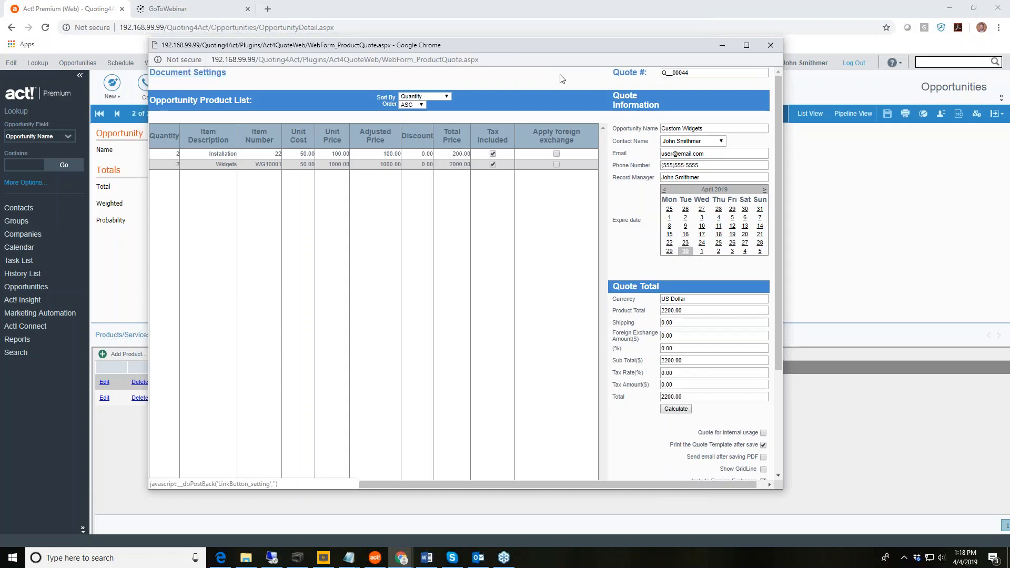
left_click(205, 81)
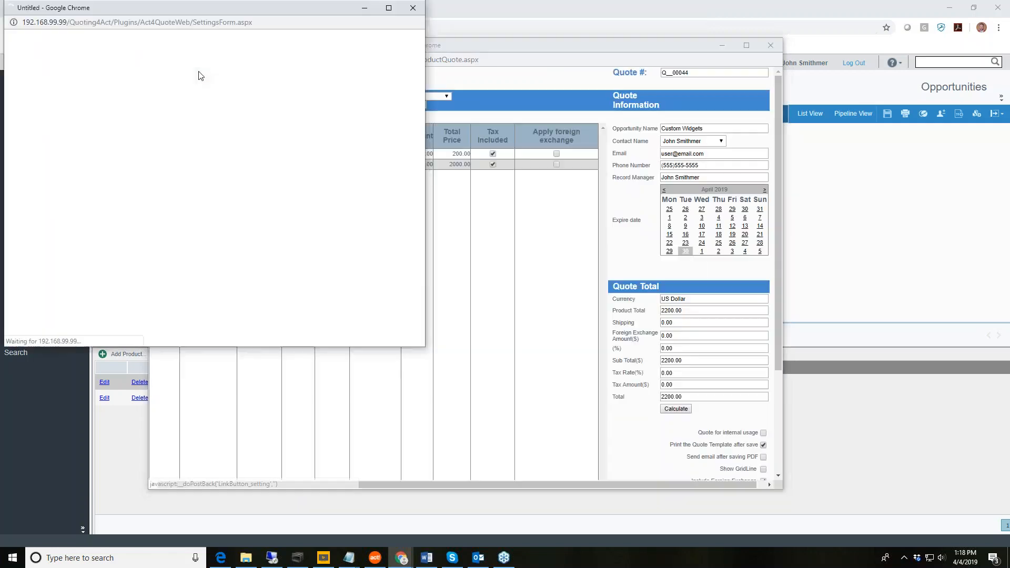
Reposition the Settings window, check the footer box, and save the document settings.
left_click_drag(257, 10, 415, 55)
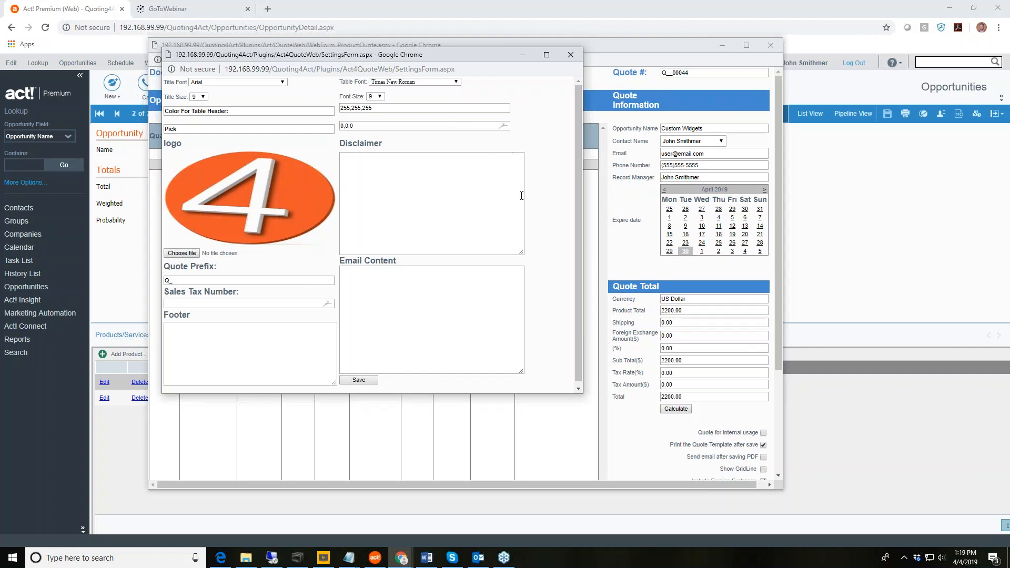
left_click(213, 335)
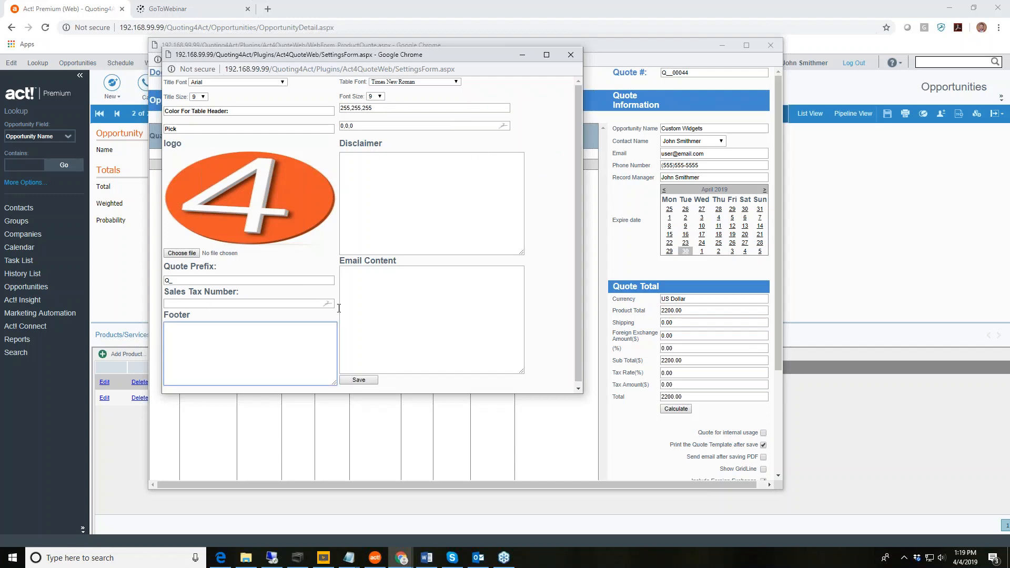
left_click(362, 381)
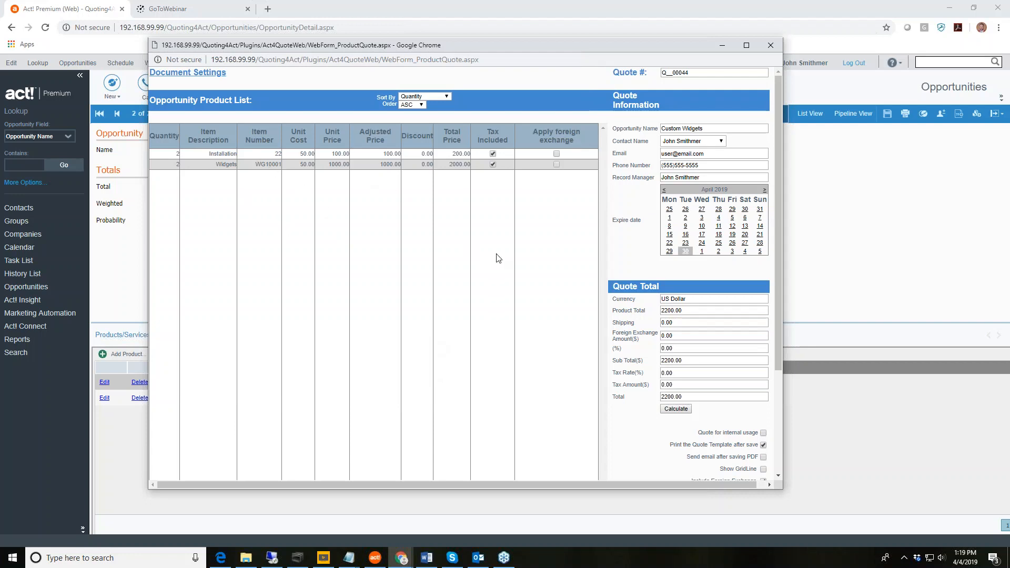
Set the quote to expire on the 30th and lower the deposit rate to 50%.
left_click(685, 251)
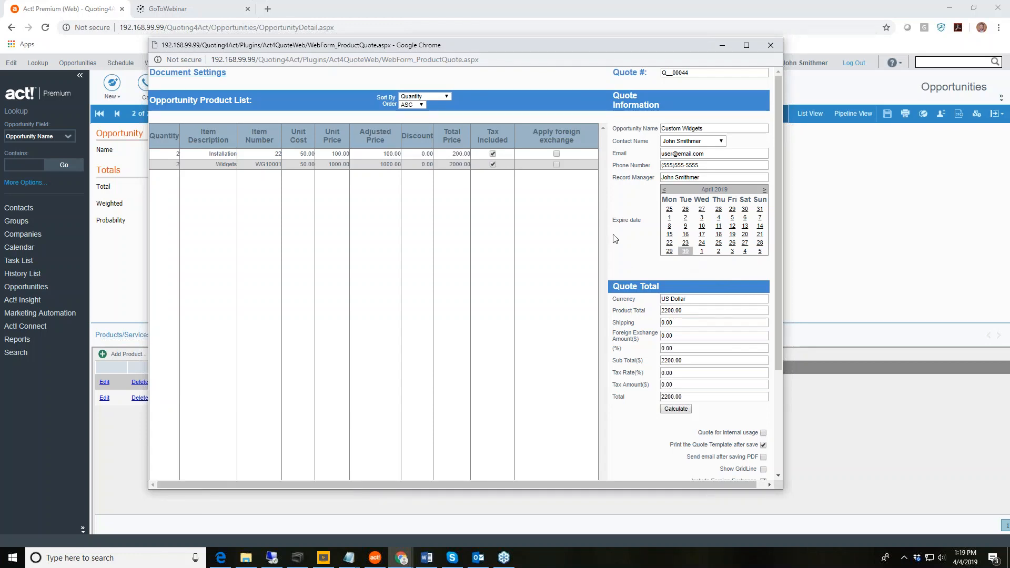
scroll(686, 257, "down", 3)
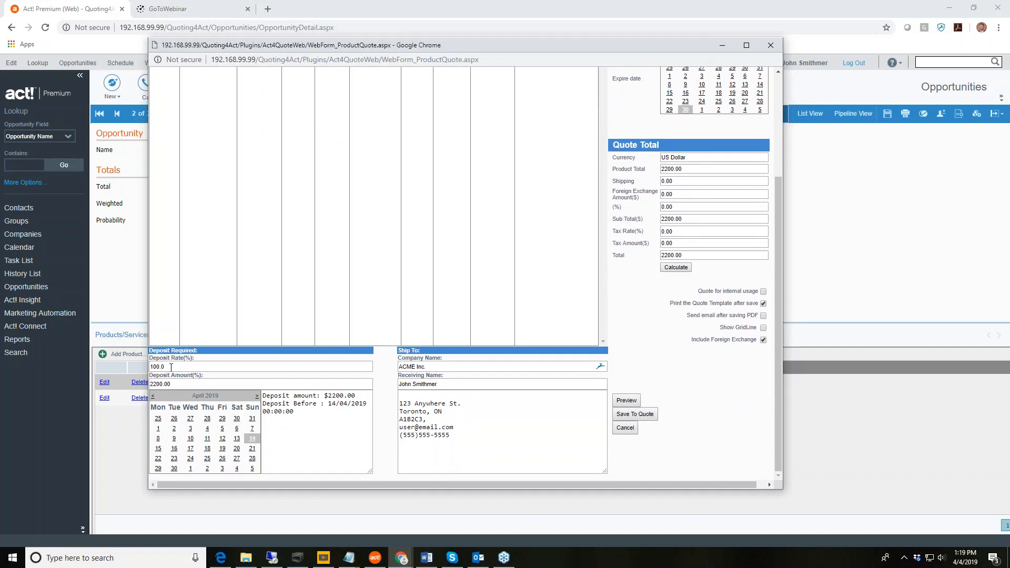
left_click(368, 369)
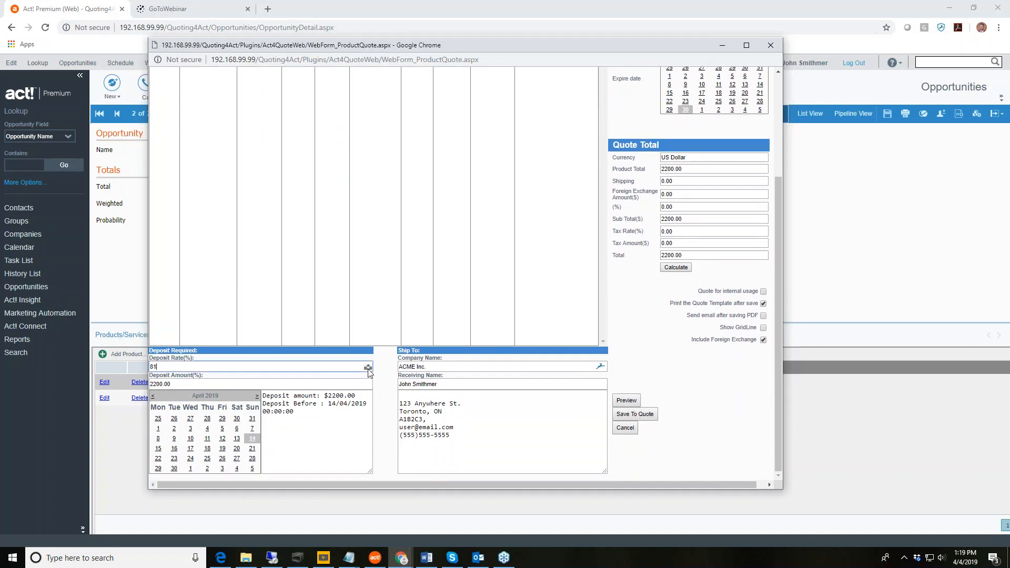
left_click_drag(368, 369, 368, 369)
key("Tab")
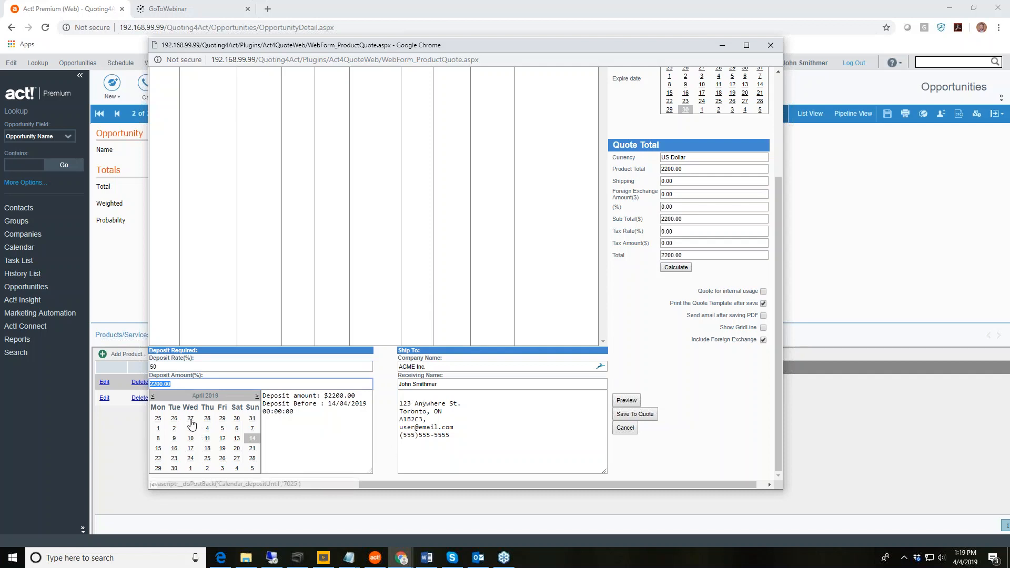
Set the $1100.00 deposit due 30/04/2019, recalculate totals, and generate the preview PDF.
left_click(174, 468)
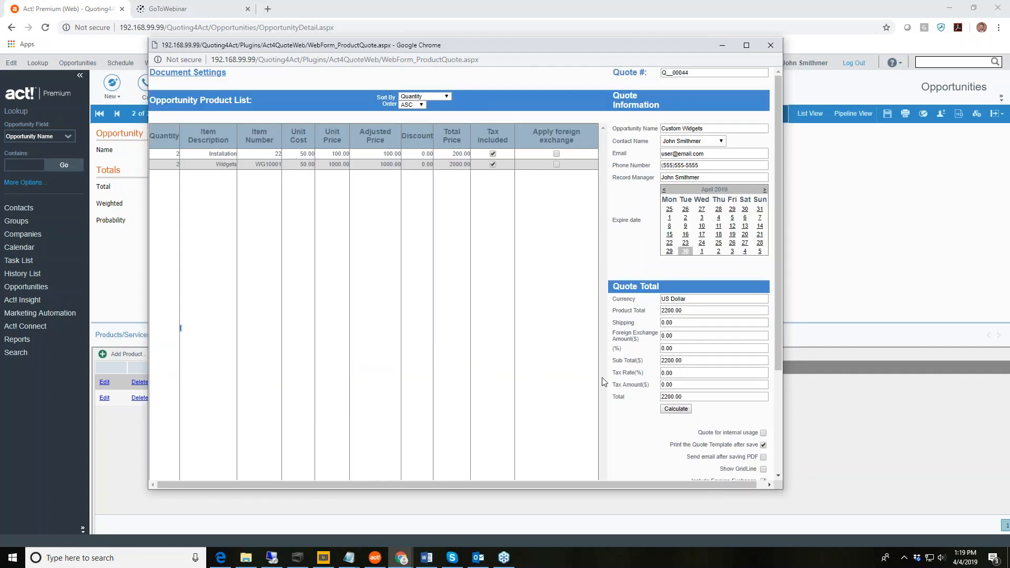
left_click(680, 412)
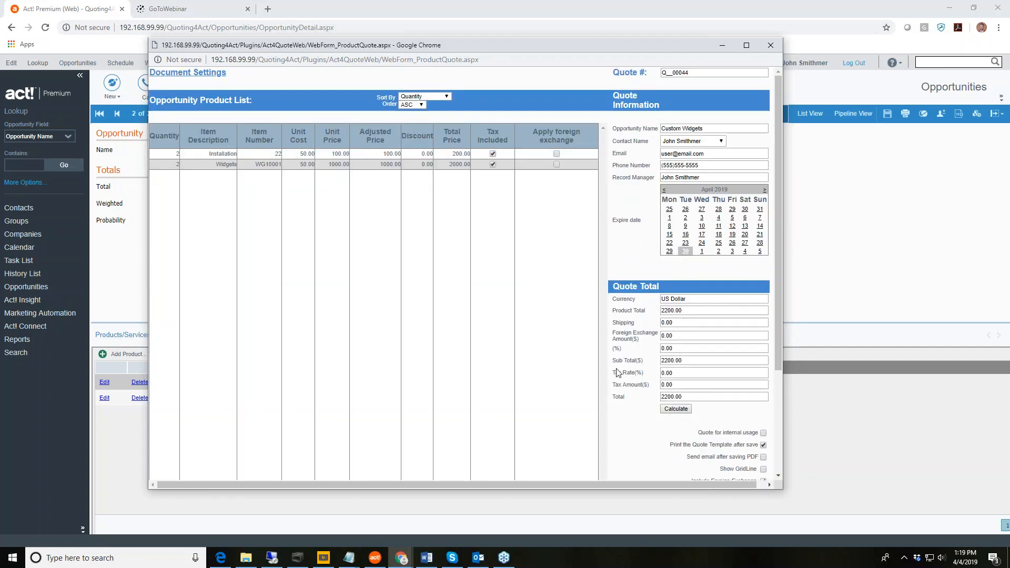
scroll(618, 372, "down", 3)
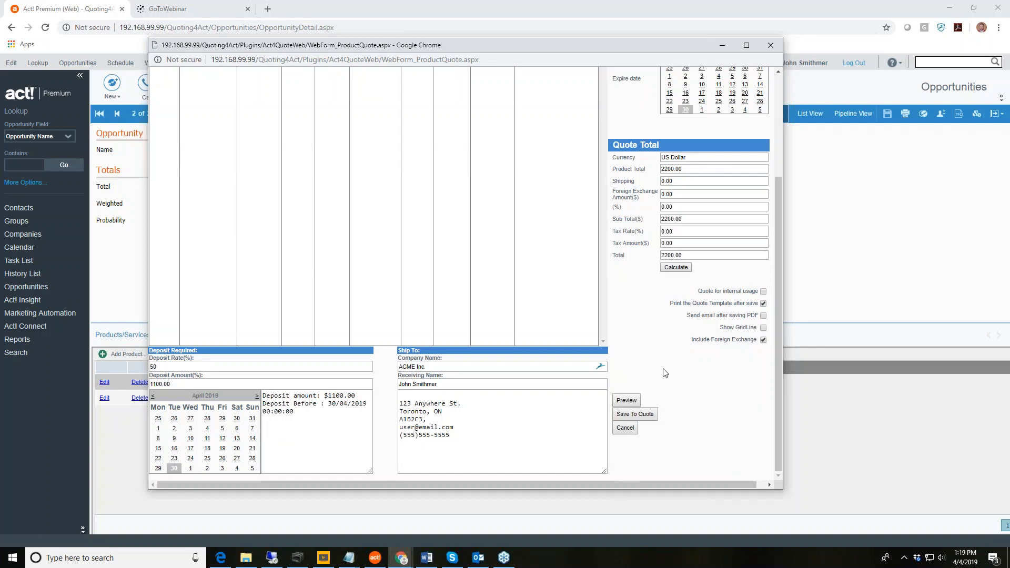
left_click(628, 400)
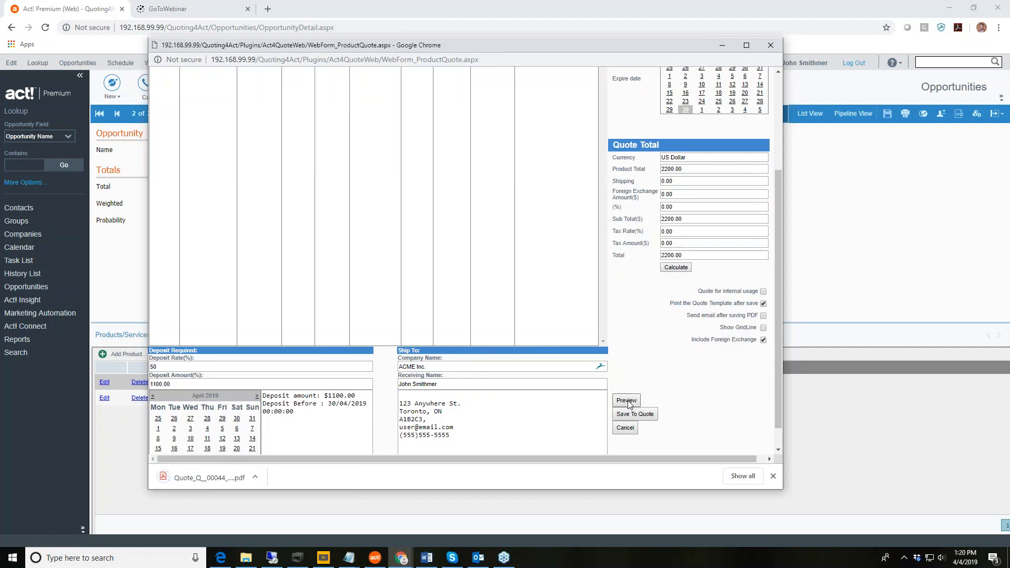
Open the downloaded Q__00044 PDF, check its logo, totals and empty disclaimer, then go back to Act!
left_click(186, 481)
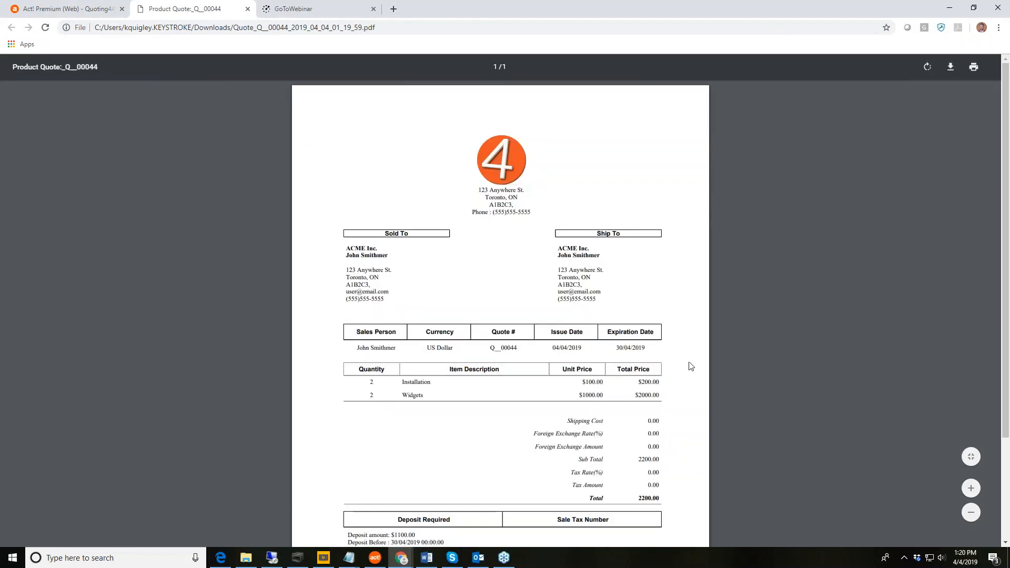
scroll(691, 366, "down", 2)
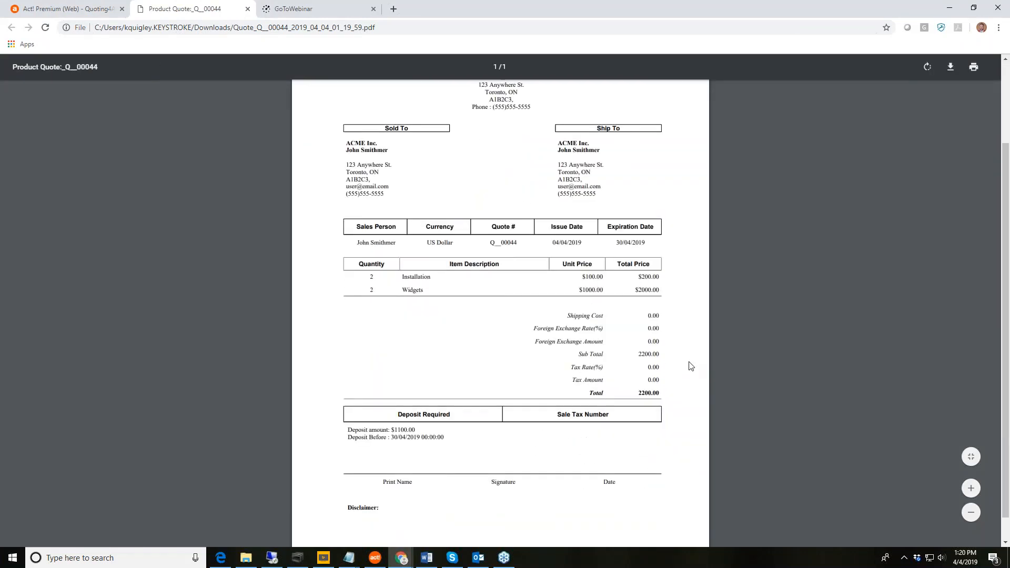
scroll(691, 366, "up", 3)
scroll(691, 367, "down", 5)
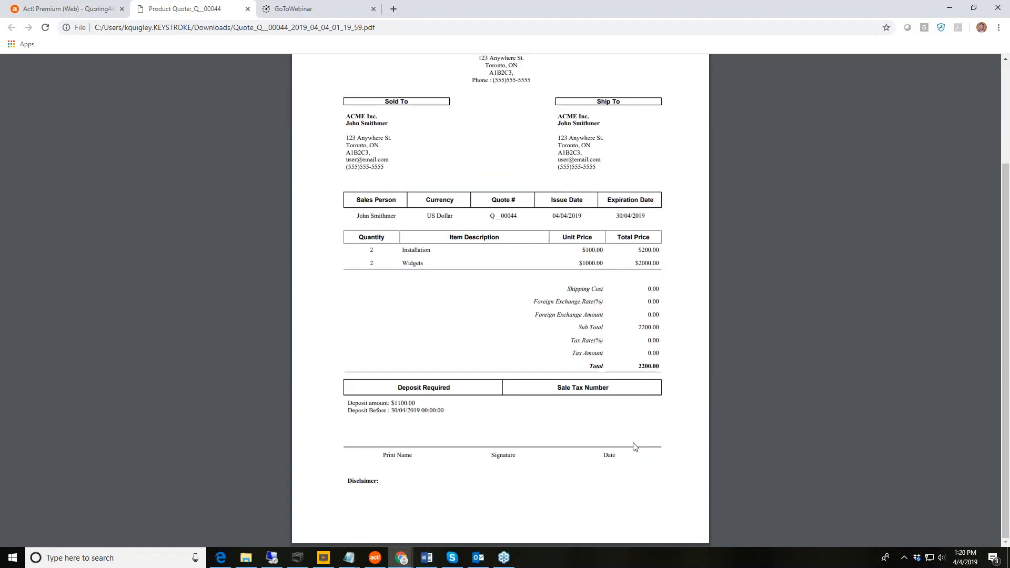
scroll(634, 447, "up", 4)
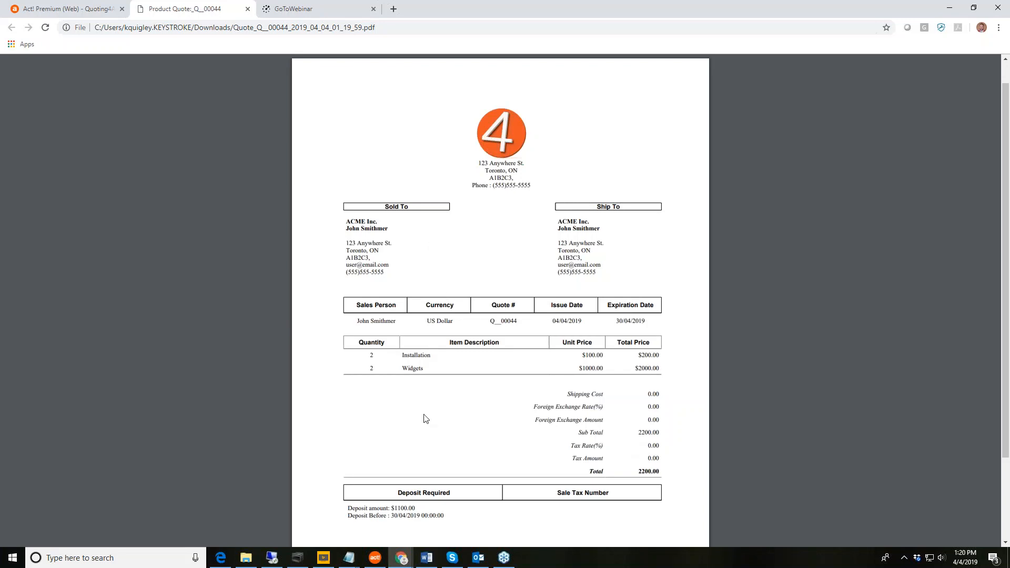
scroll(436, 420, "down", 4)
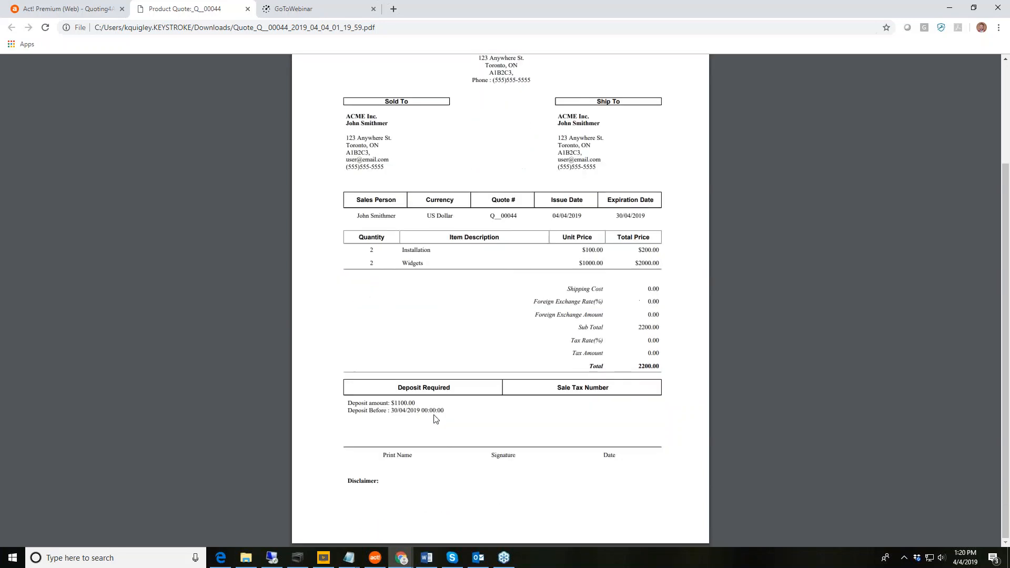
scroll(436, 420, "up", 5)
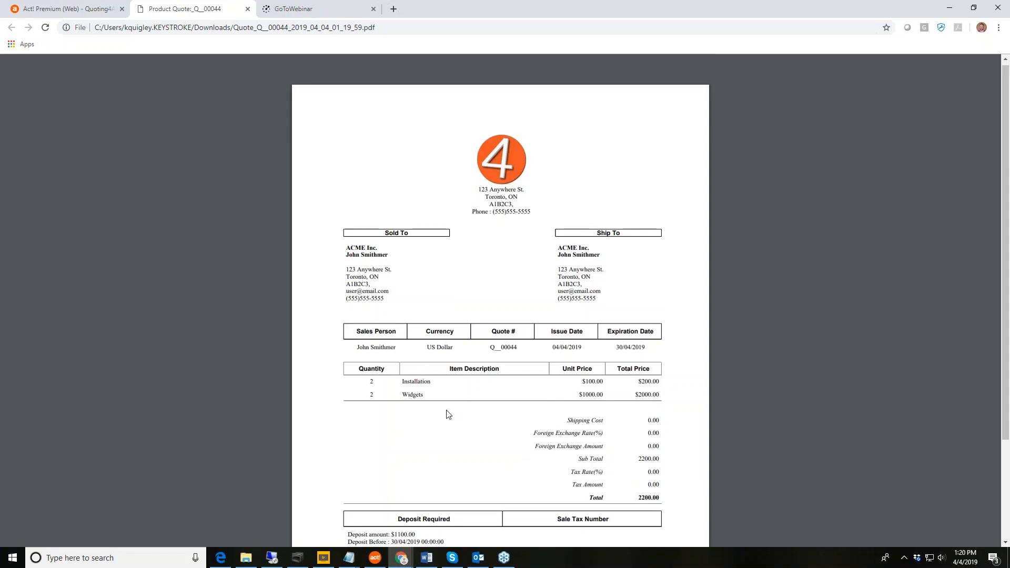
scroll(448, 415, "down", 3)
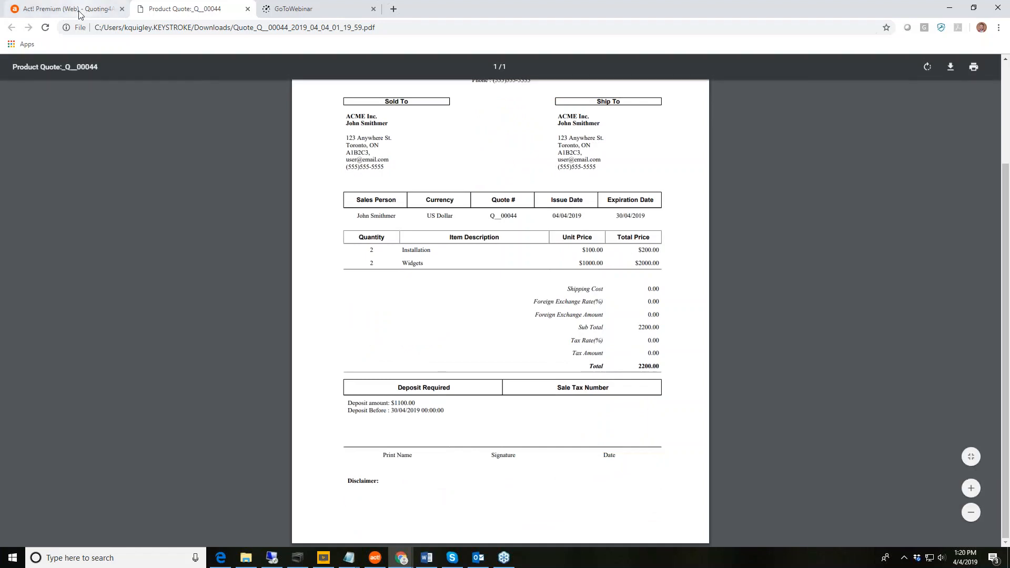
left_click(98, 9)
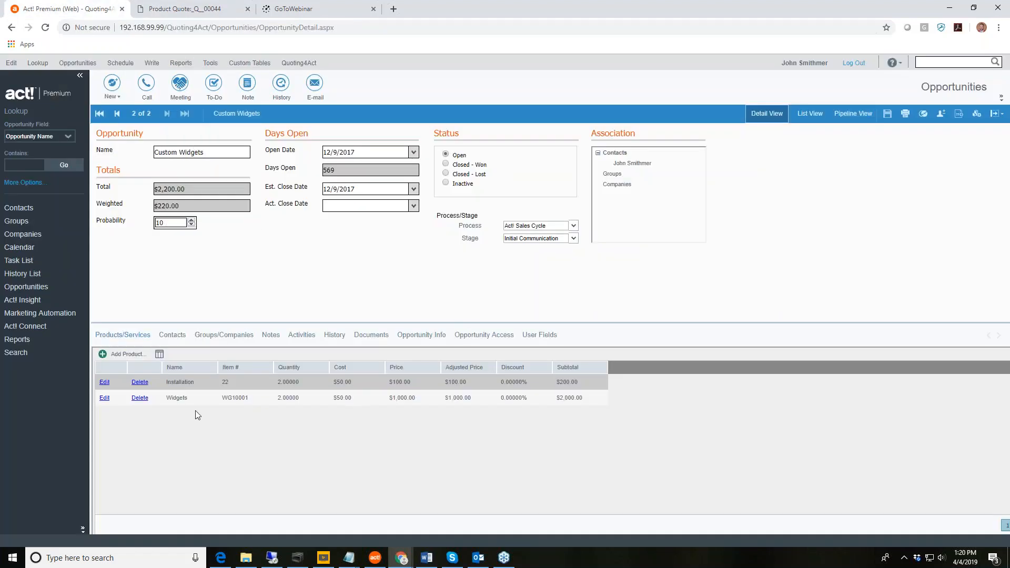
Start a new Opportunity Quote, save it to Custom Widgets as Q__00052, and close the form.
left_click(299, 62)
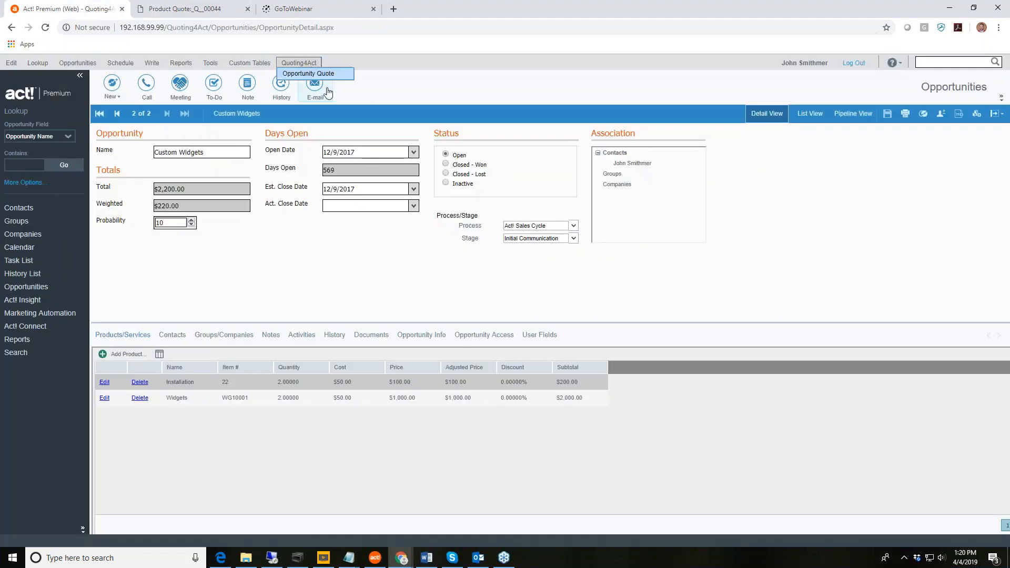
left_click(319, 74)
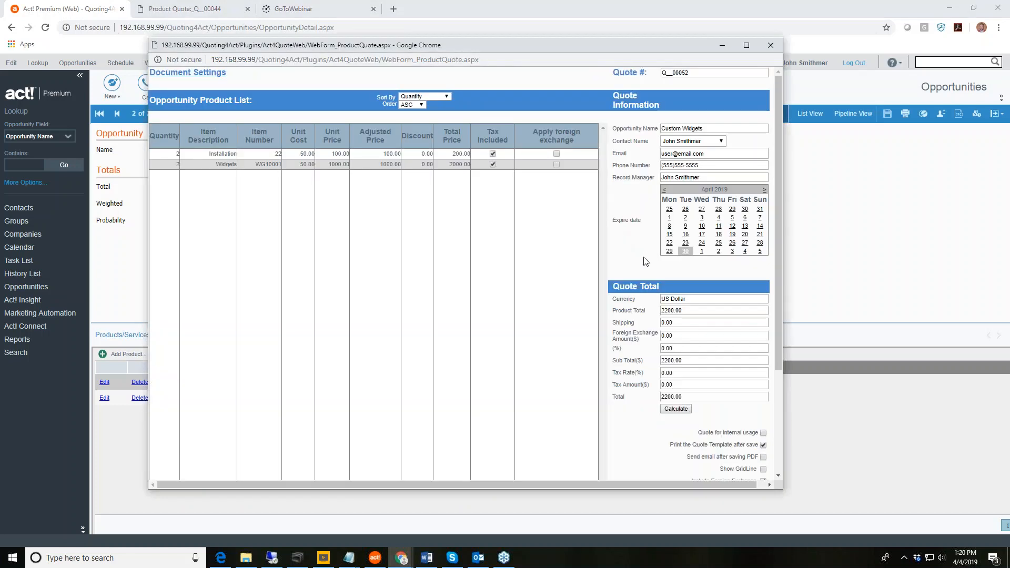
scroll(642, 255, "down", 3)
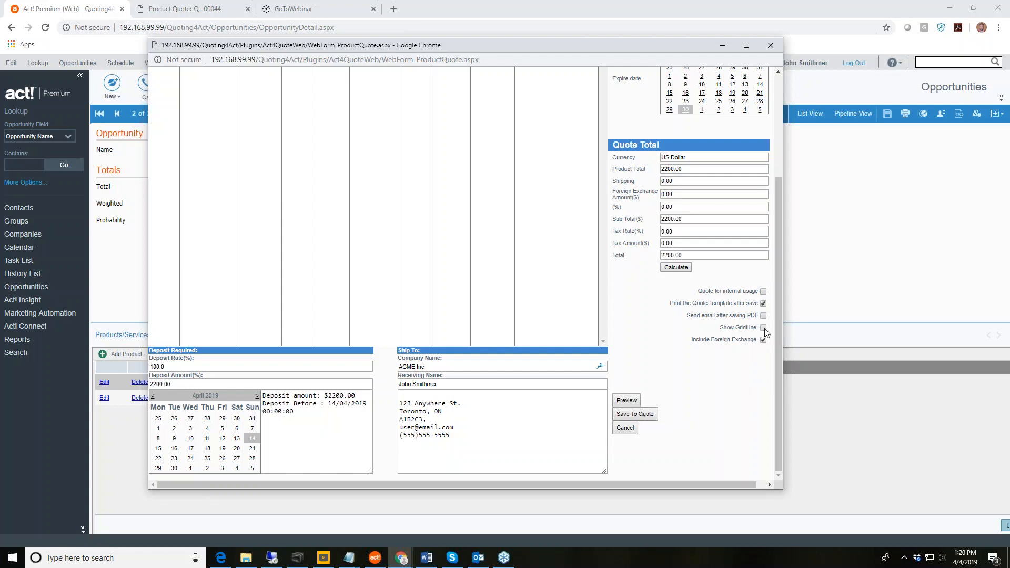
left_click(645, 416)
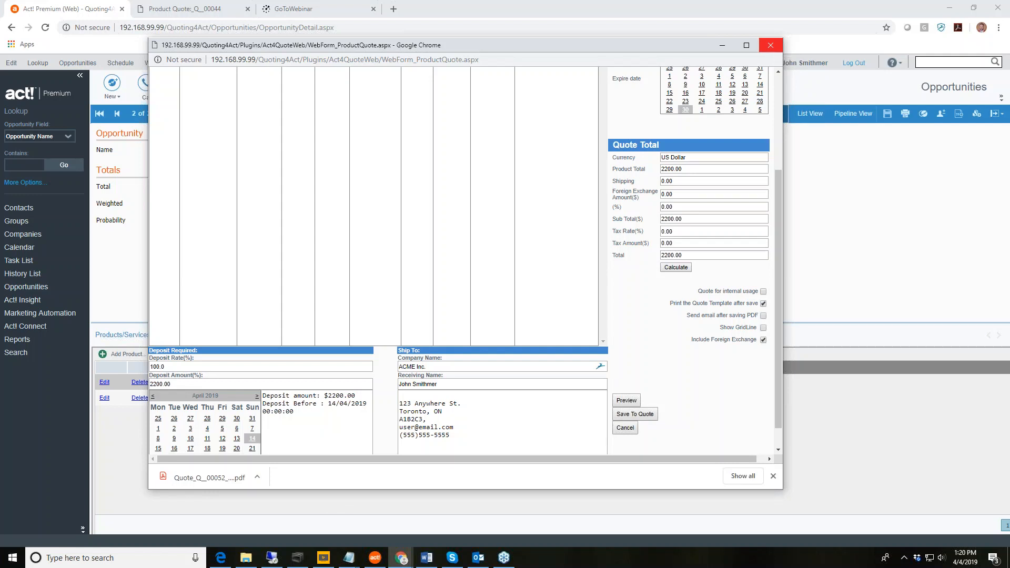
left_click(773, 476)
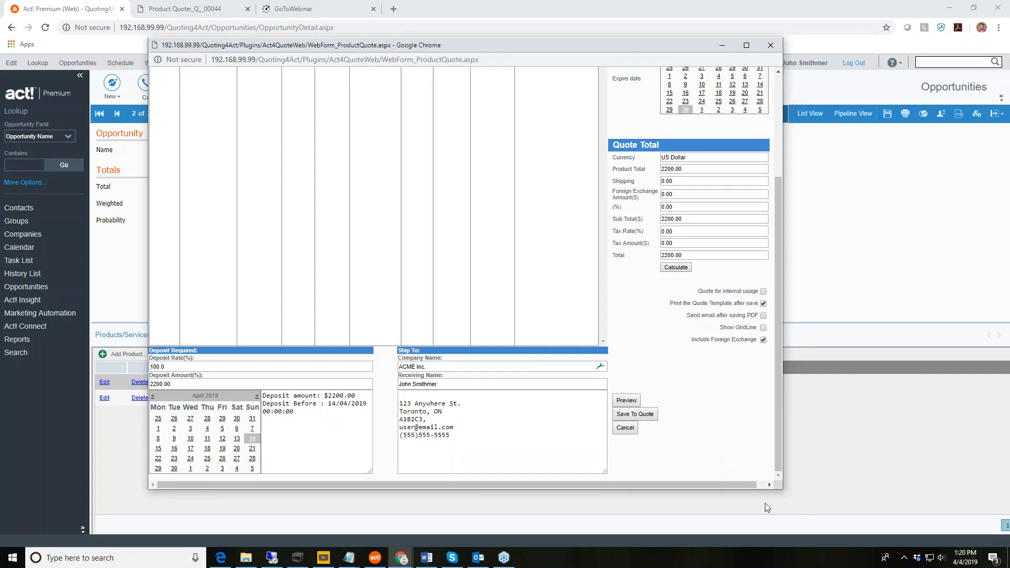
left_click(771, 45)
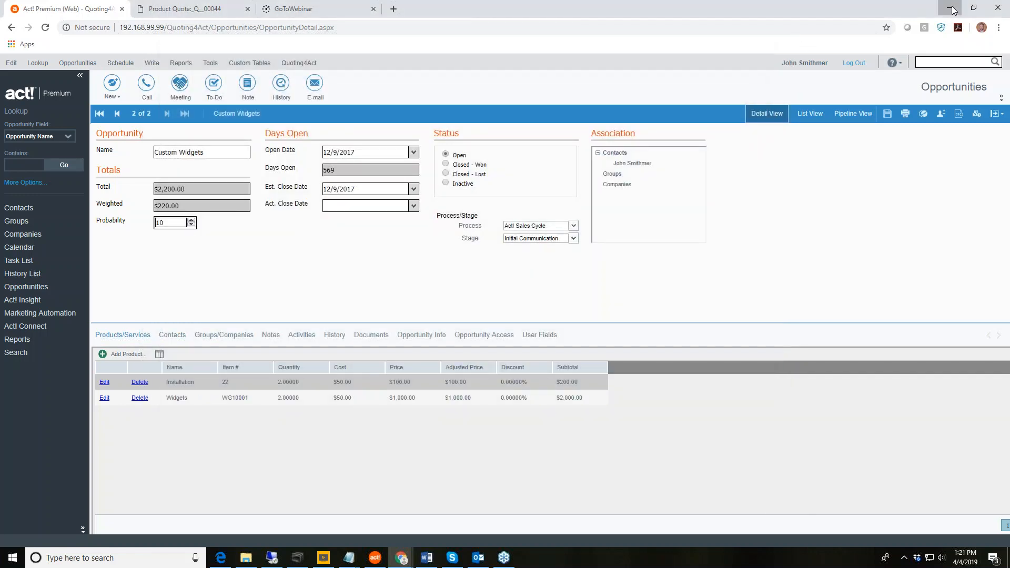
Minimize Chrome, switch to Act! Premium Plus, and open Unique Systems-Portable's Quoting4Act quote.
left_click(953, 10)
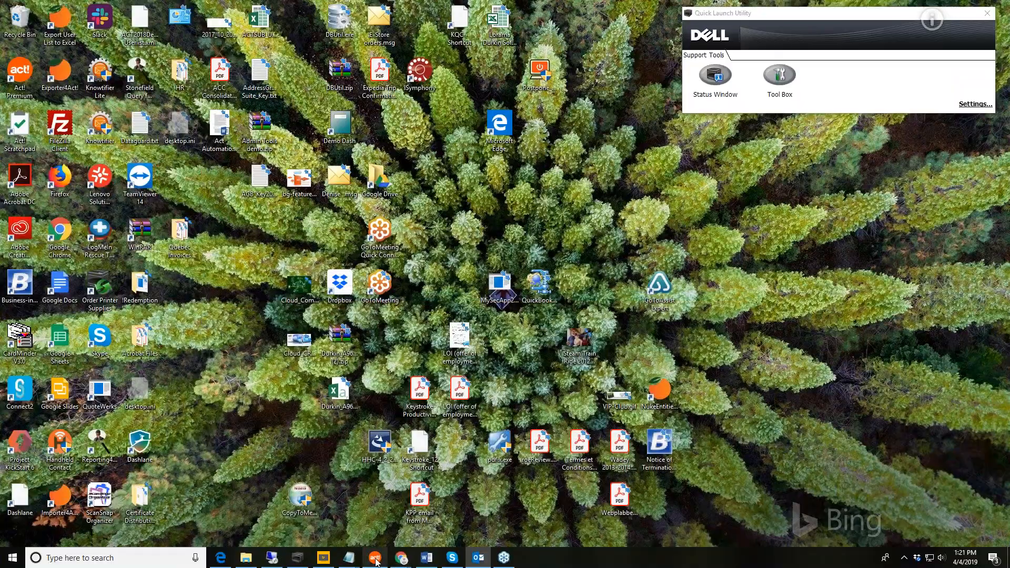
left_click(374, 557)
left_click(584, 62)
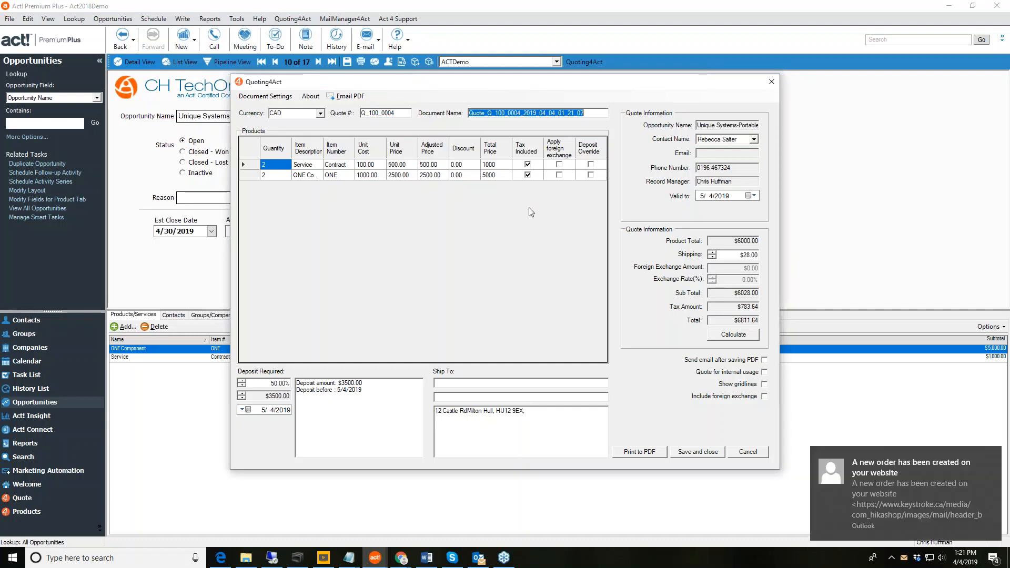
Dismiss the mail notification and save the quote's document settings as preset 'Beer Company'.
left_click(996, 458)
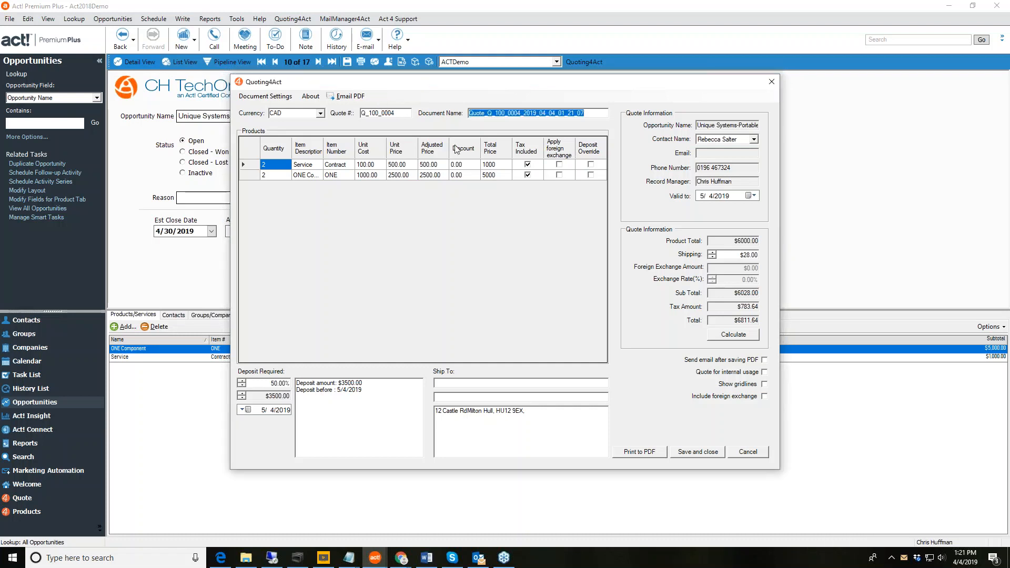
left_click(261, 97)
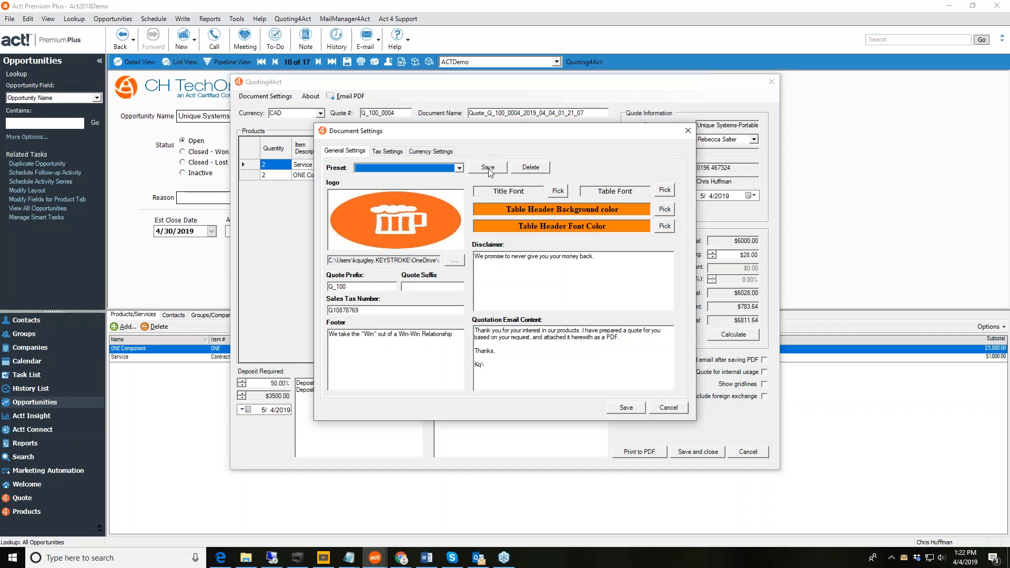
left_click(489, 168)
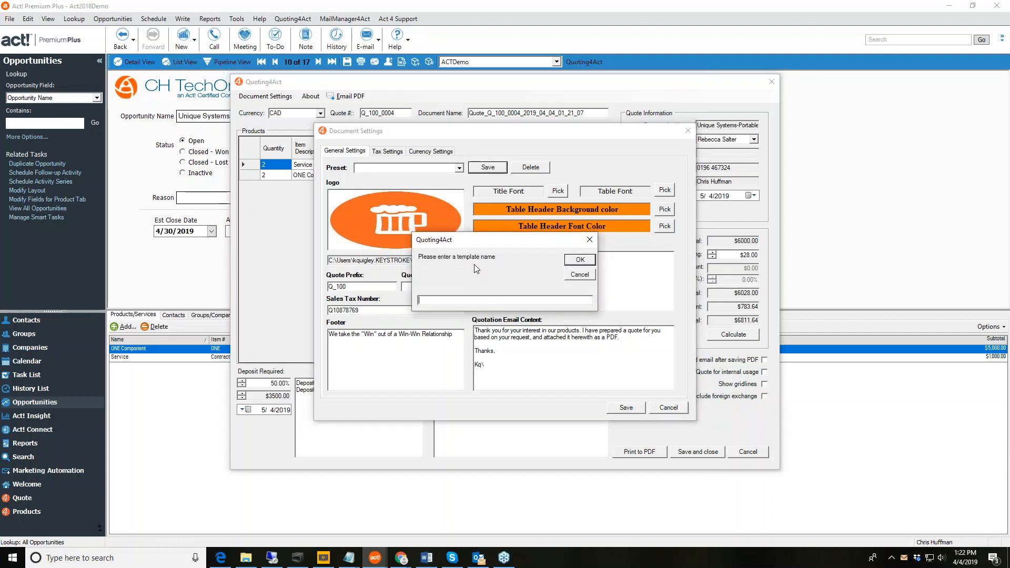
type("Beer Company")
left_click(580, 260)
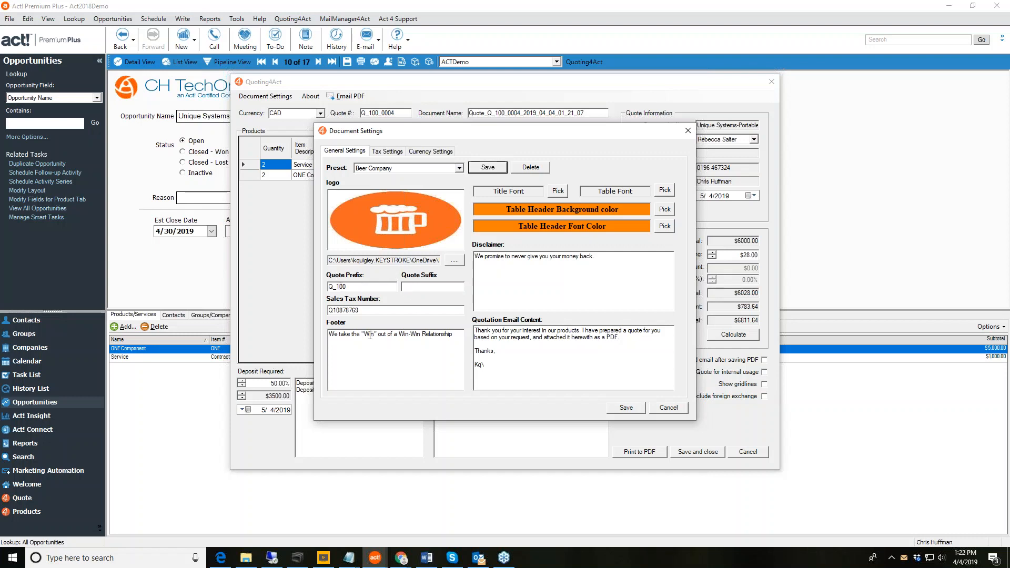
Set the footer slogan to 'This is our slogan.' and the disclaimer to 'No moneybach guarantee'.
left_click_drag(454, 335, 329, 336)
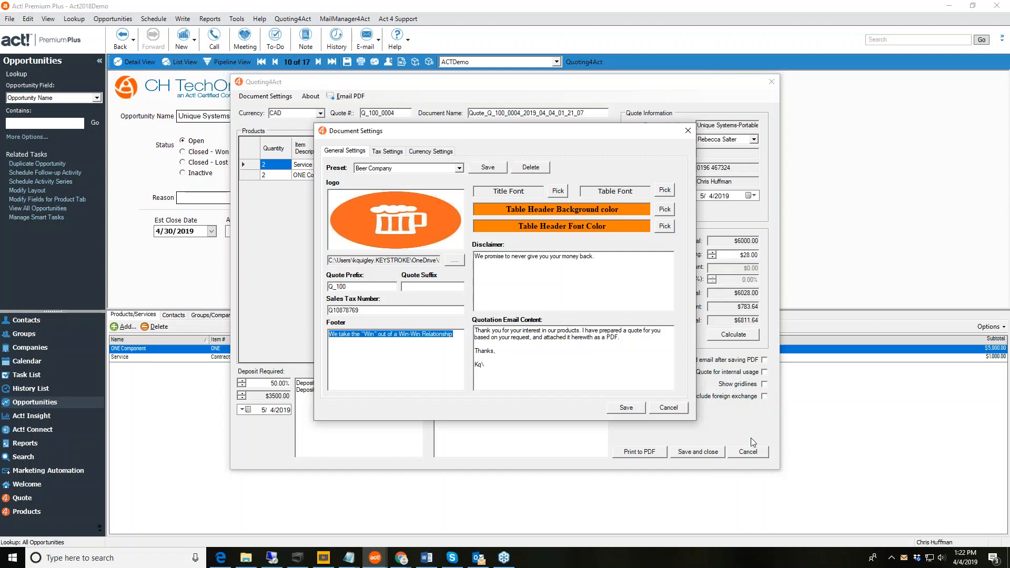
type("This i")
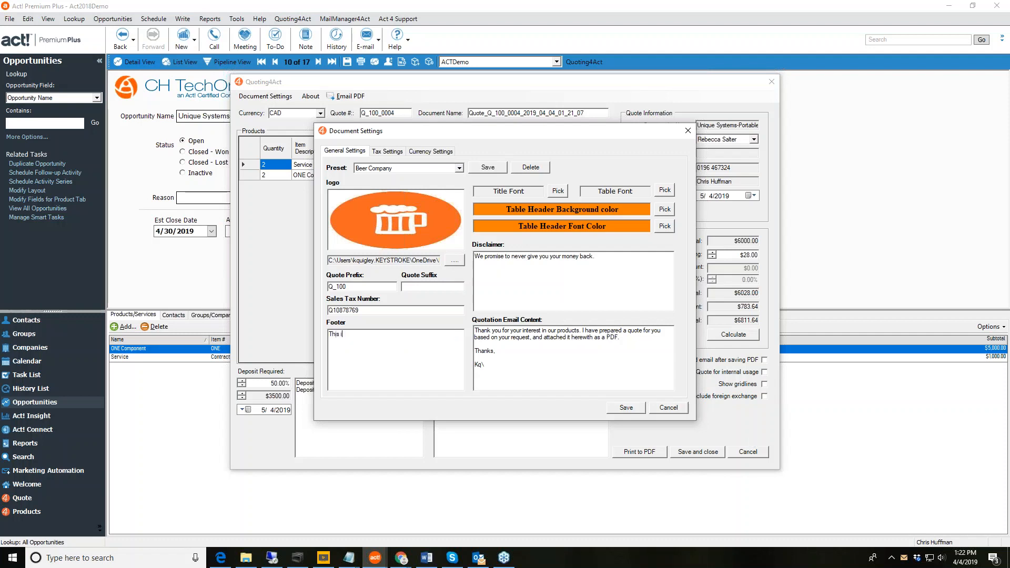
type("s our slogan.")
left_click_drag(608, 256, 474, 257)
type("No mo")
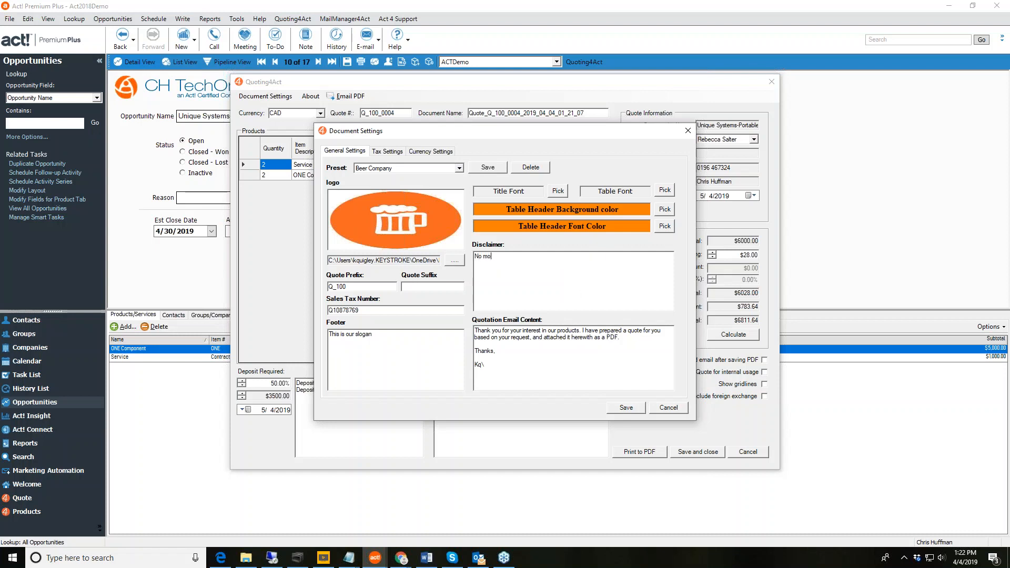
type("neybak")
key("BackSpace")
type("ch guarantee")
left_click(514, 335)
Change the table header background colour to yellow.
left_click(664, 210)
left_click(470, 157)
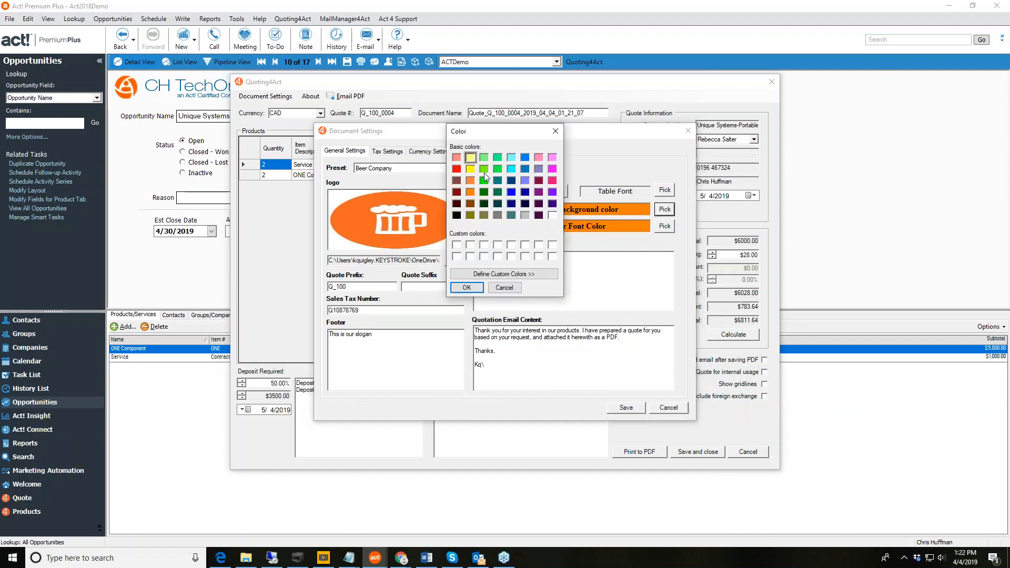
left_click(465, 288)
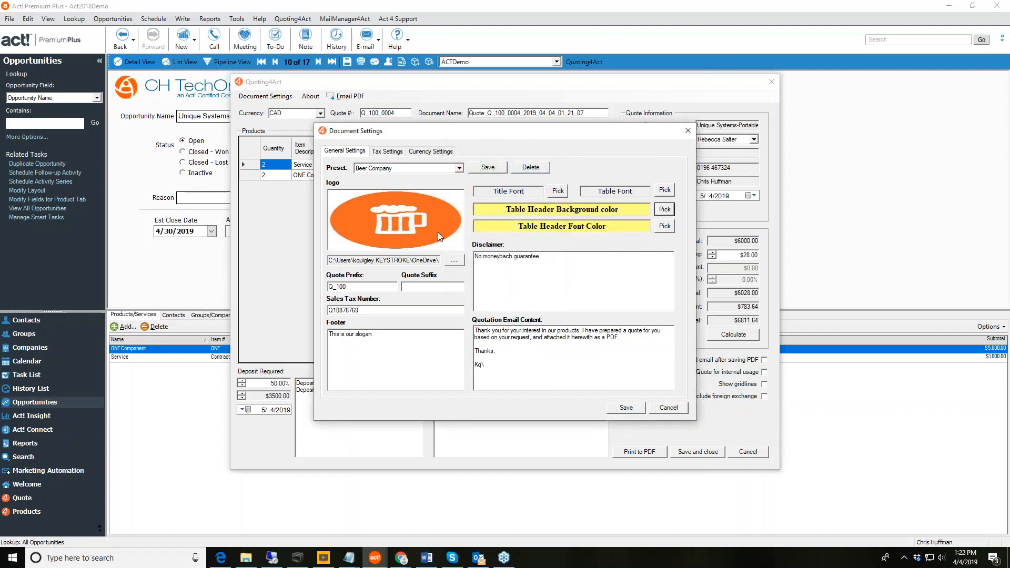
left_click(455, 260)
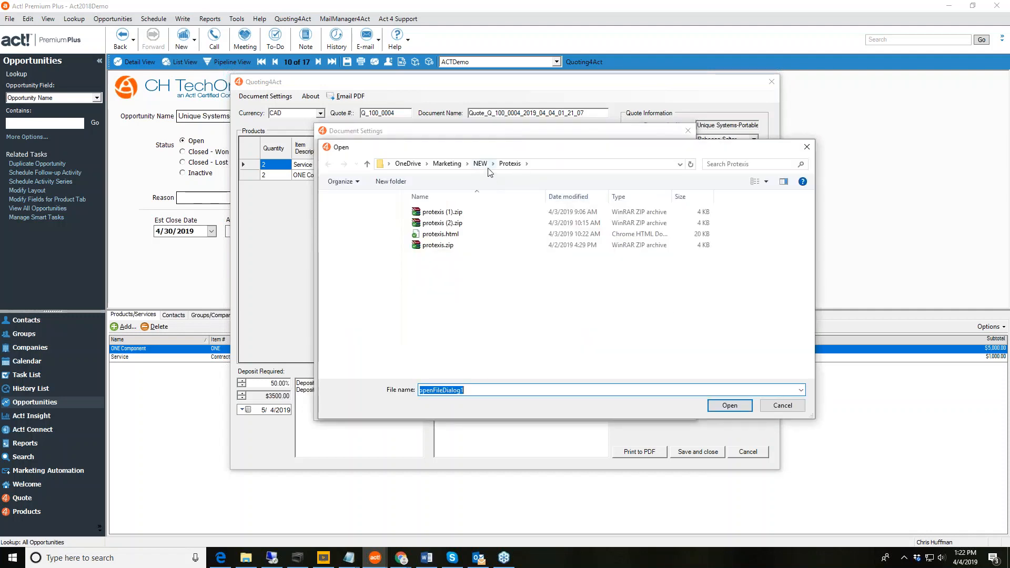
Load the act! logo image from OneDrive > Pictures > ACT as the quote logo.
left_click(411, 164)
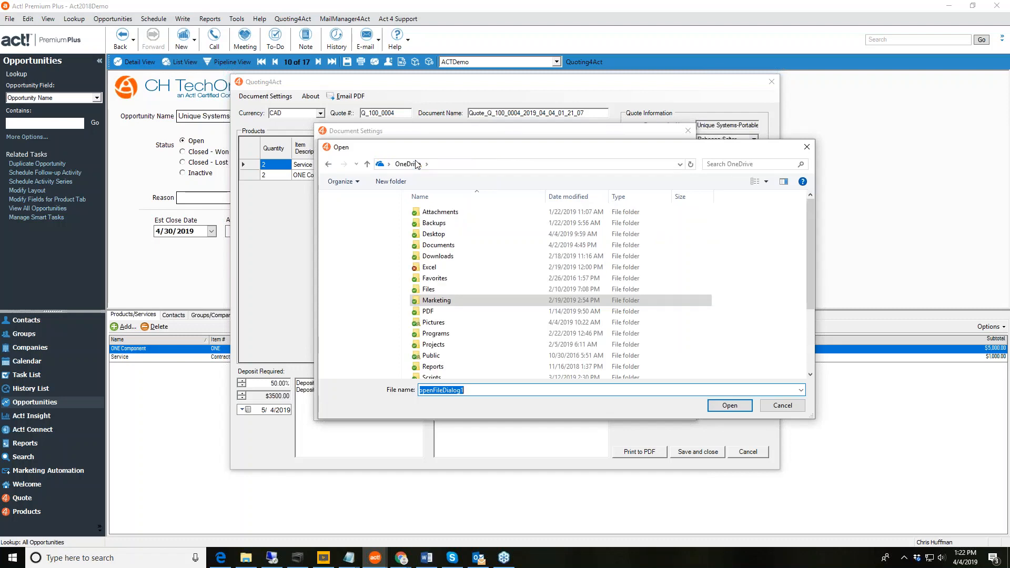
double_click(432, 322)
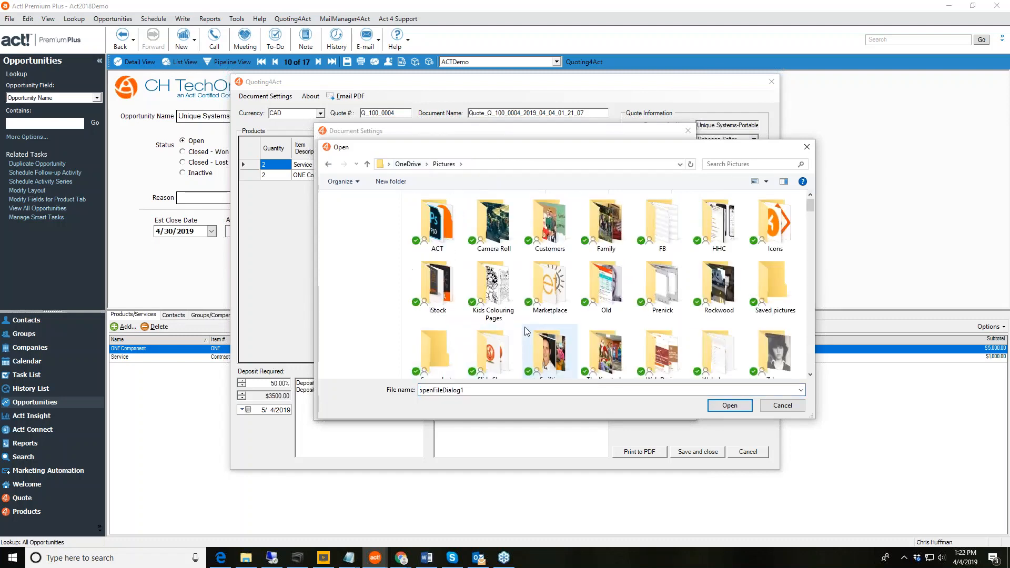
double_click(453, 229)
scroll(616, 307, "down", 10)
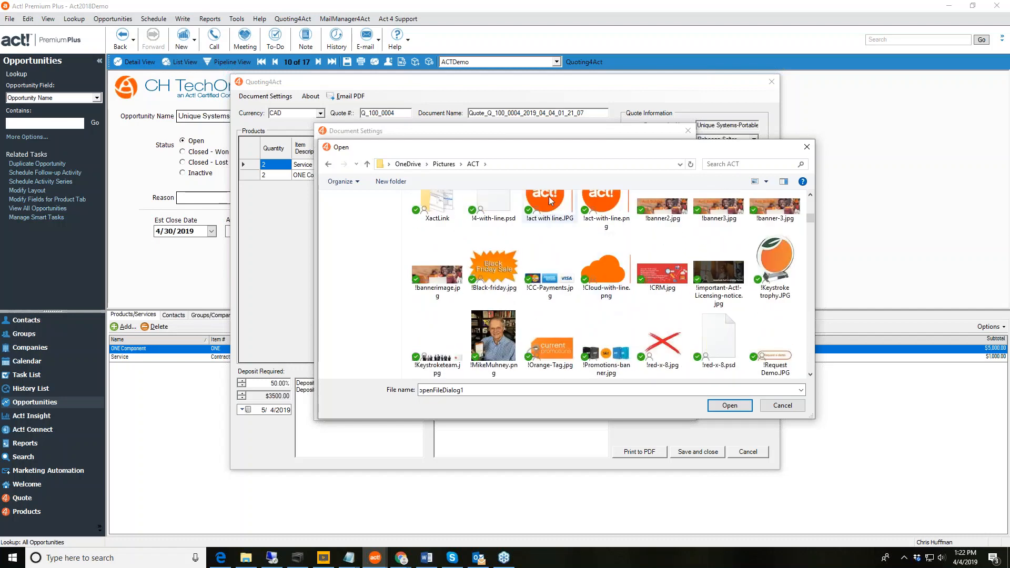
scroll(579, 247, "up", 1)
double_click(548, 224)
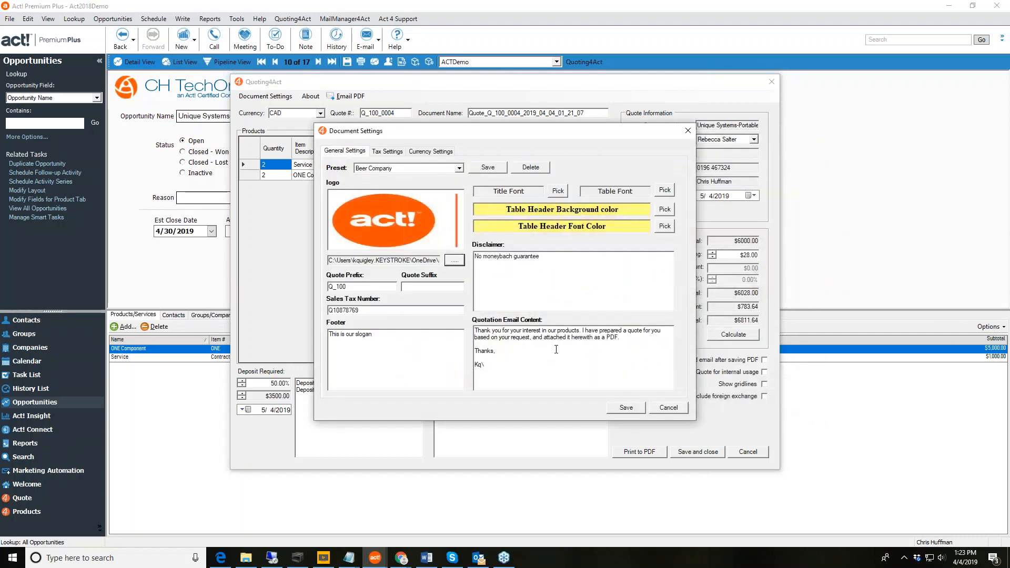
Check the tax settings, then save the quote settings as a template named 'Act' and close them.
left_click(392, 152)
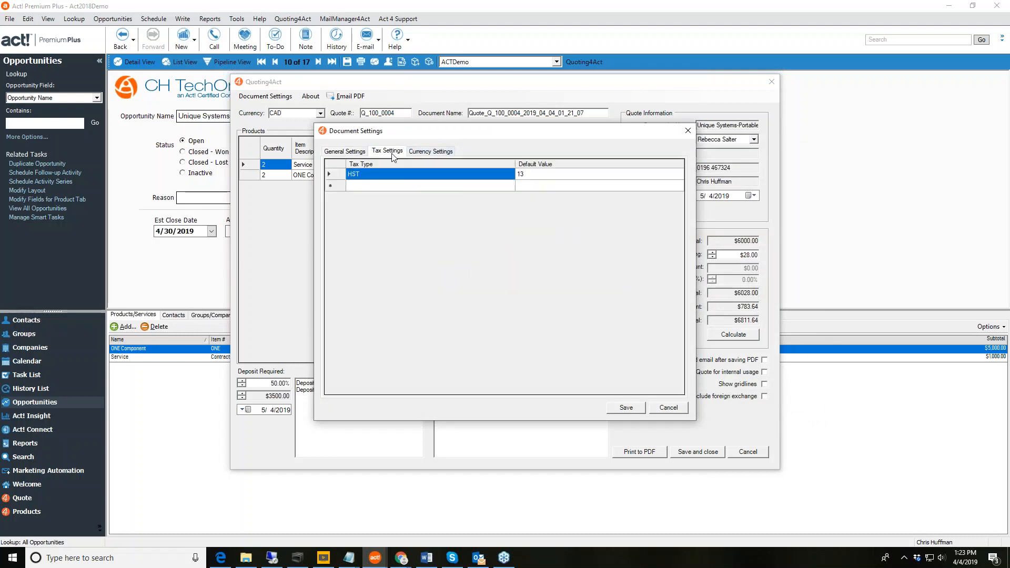
left_click(353, 152)
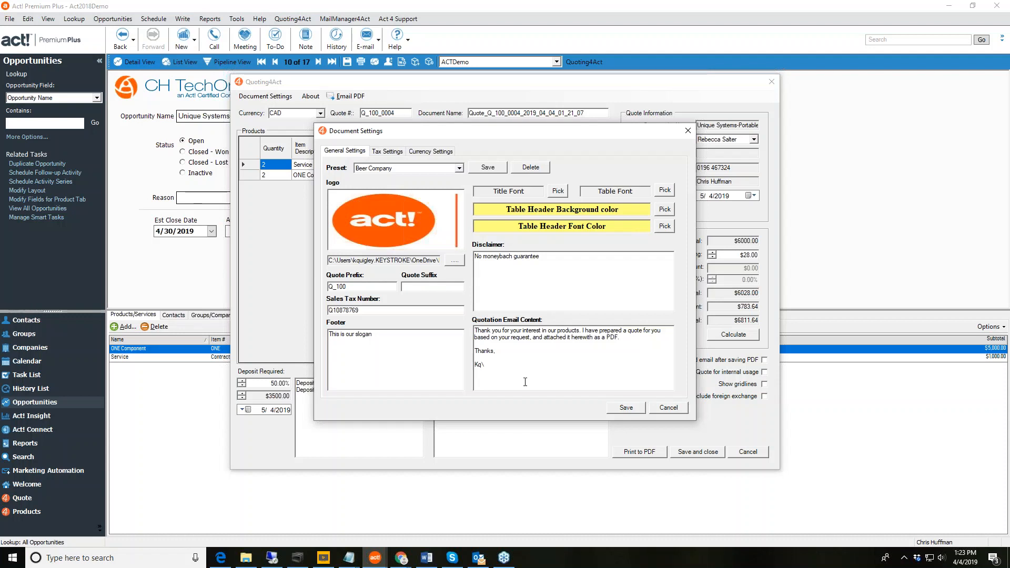
left_click(488, 168)
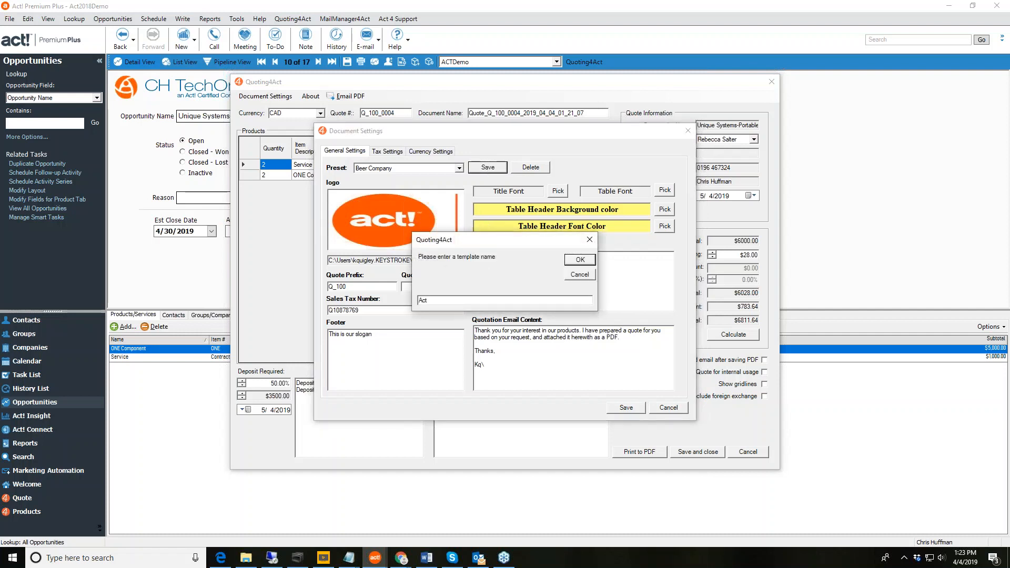
left_click(578, 261)
left_click(626, 408)
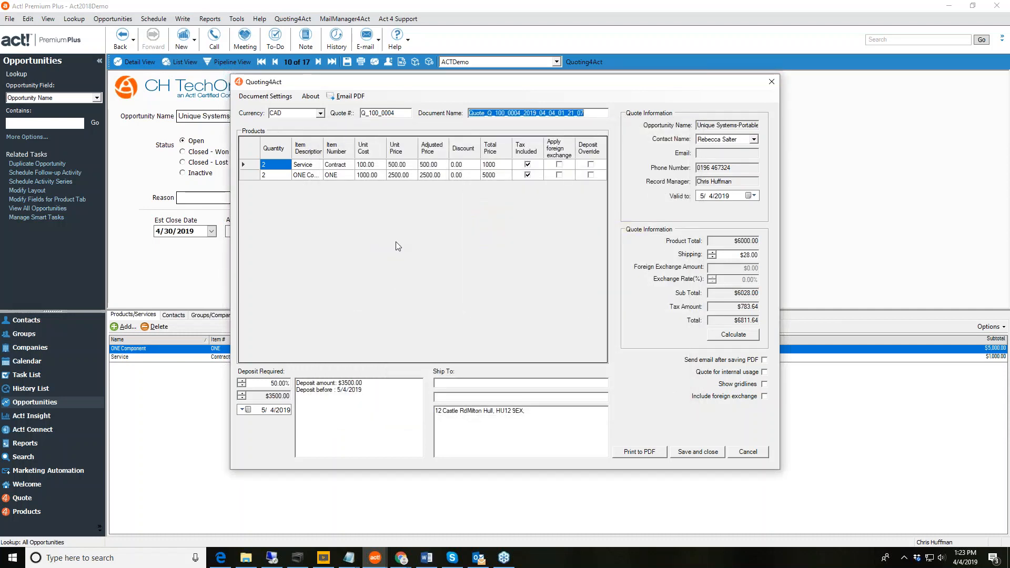
In Document Settings, switch the preset to Beer Company, then to Act, and save.
left_click(263, 98)
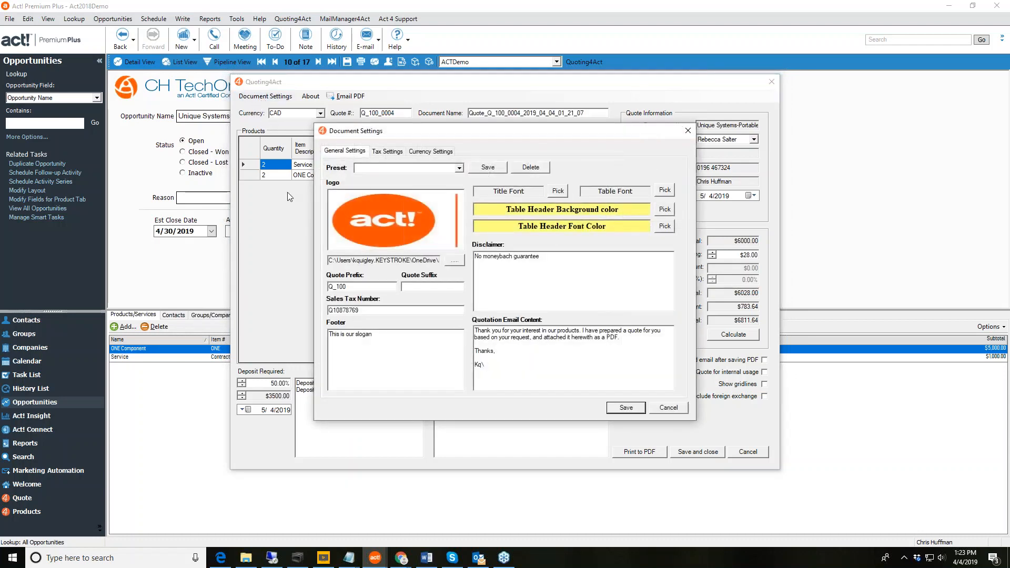
left_click(458, 169)
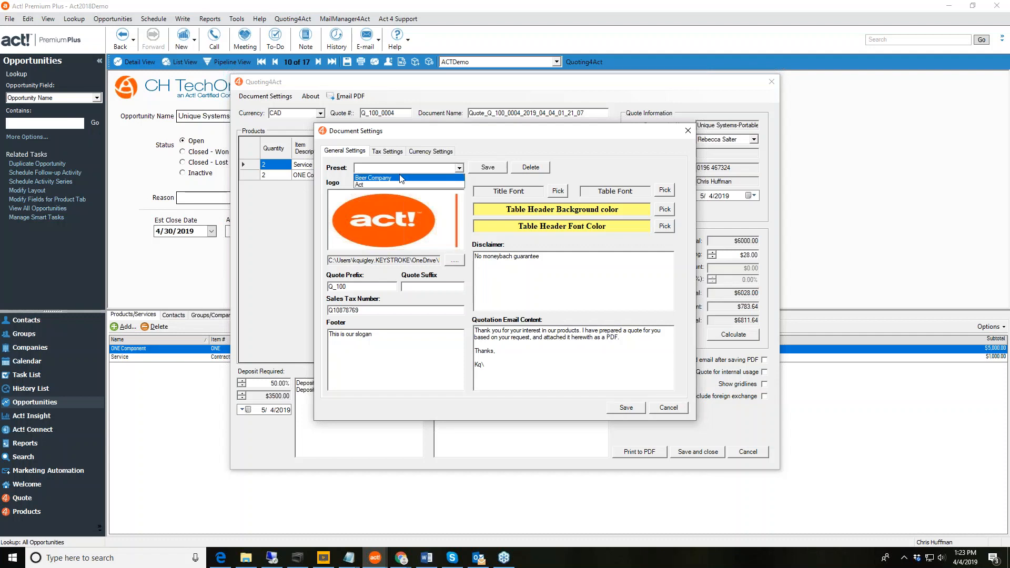
left_click(400, 178)
left_click(459, 168)
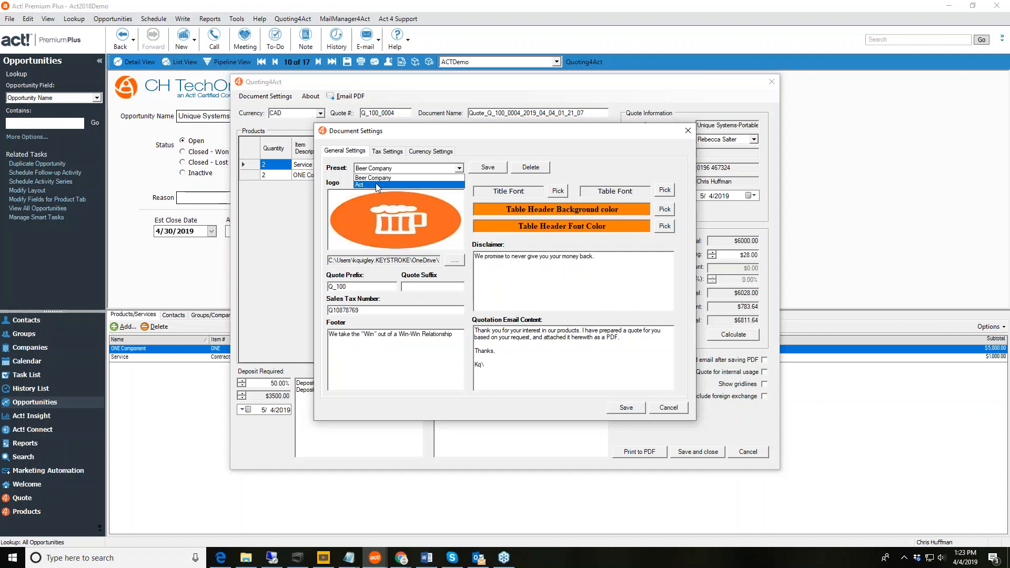
left_click(377, 185)
left_click(626, 408)
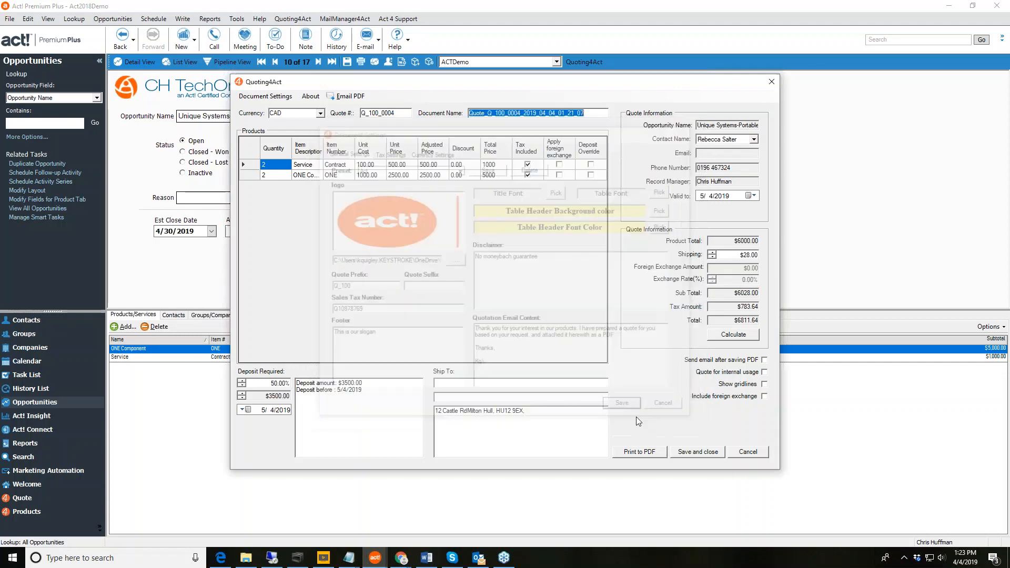
Generate the yellow-branded quote as a PDF and look it over in Acrobat.
left_click(657, 452)
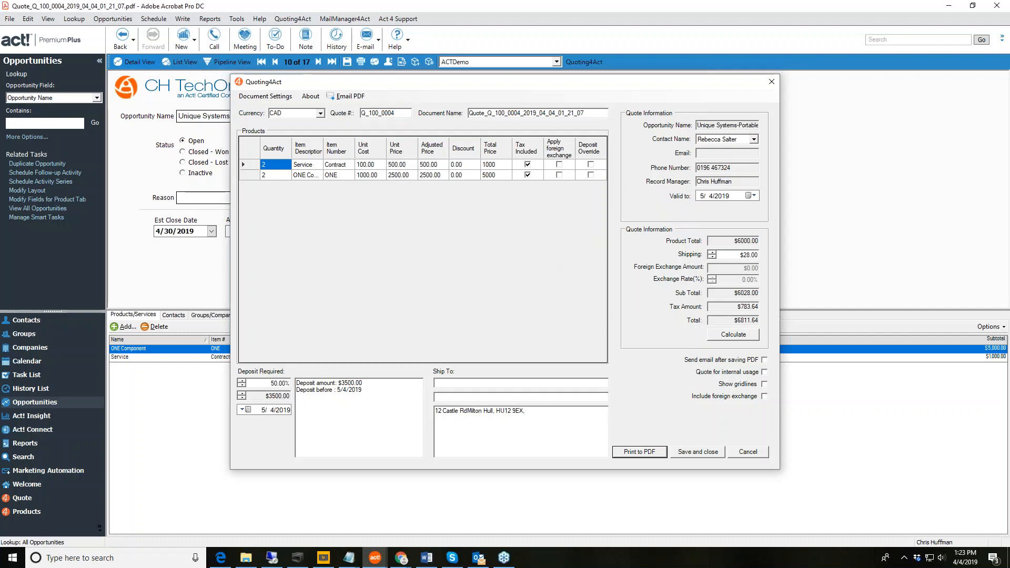
scroll(613, 353, "down", 6)
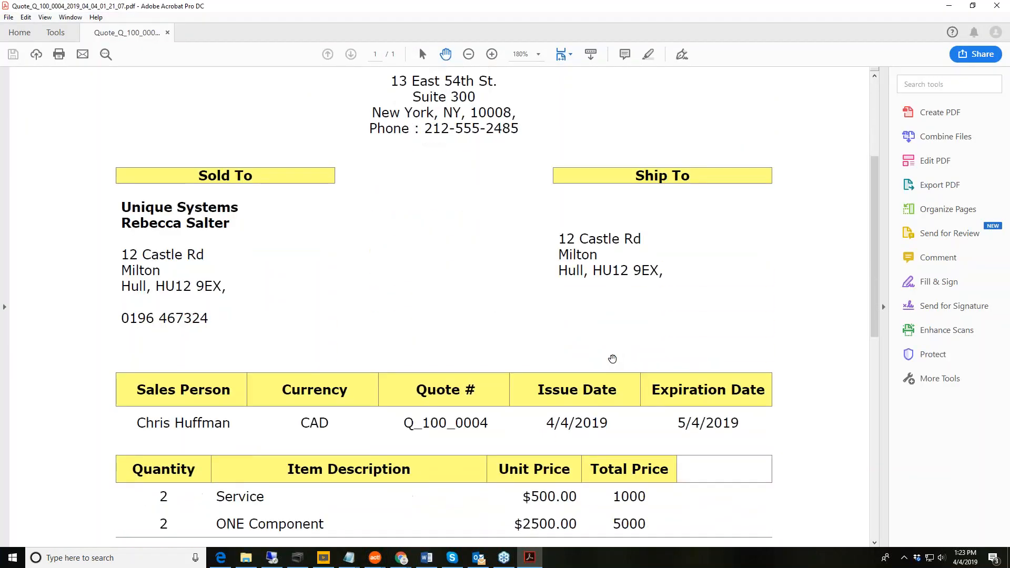
scroll(612, 359, "down", 8)
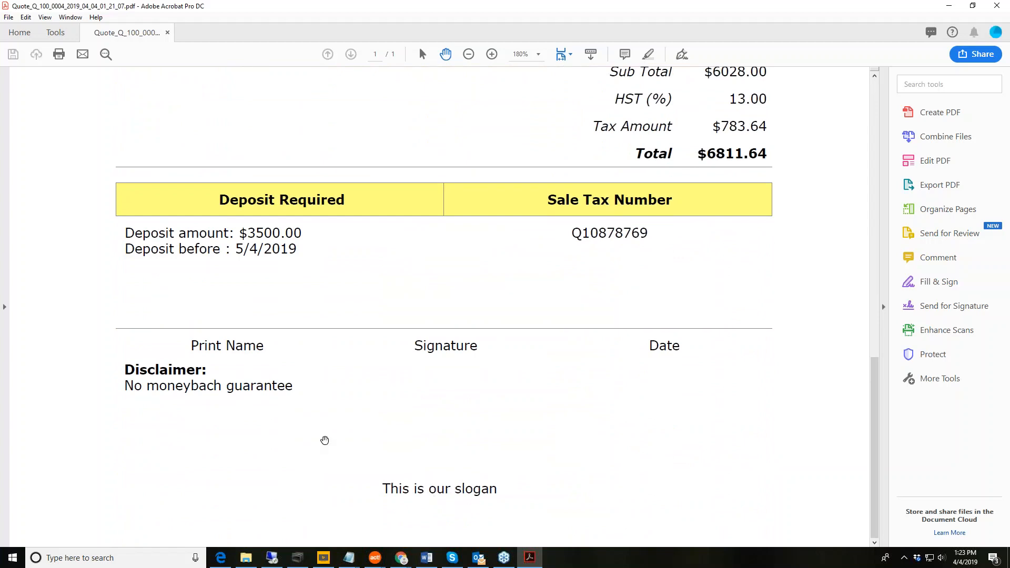
scroll(388, 426, "up", 3)
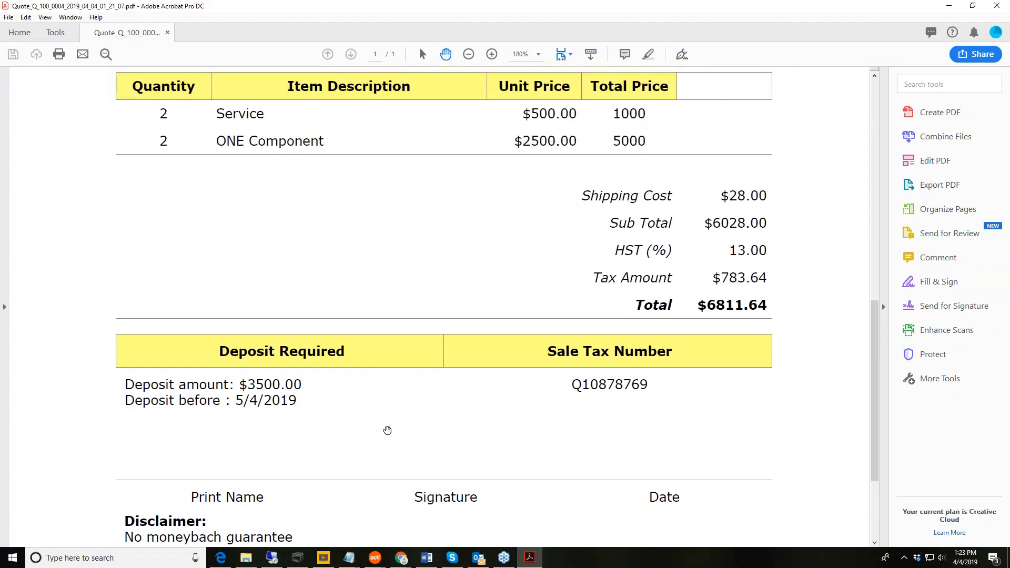
scroll(387, 431, "up", 6)
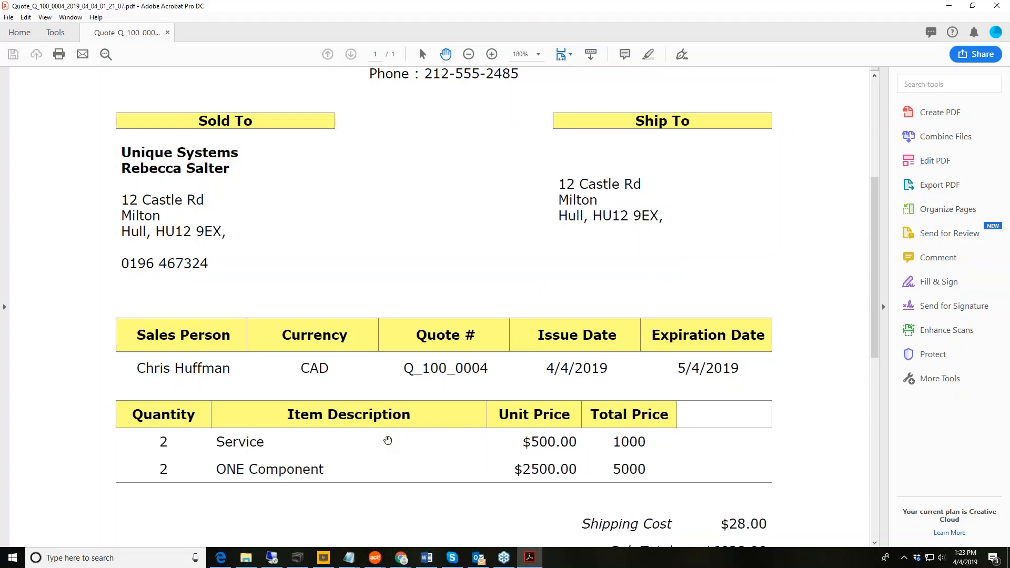
scroll(387, 440, "up", 4)
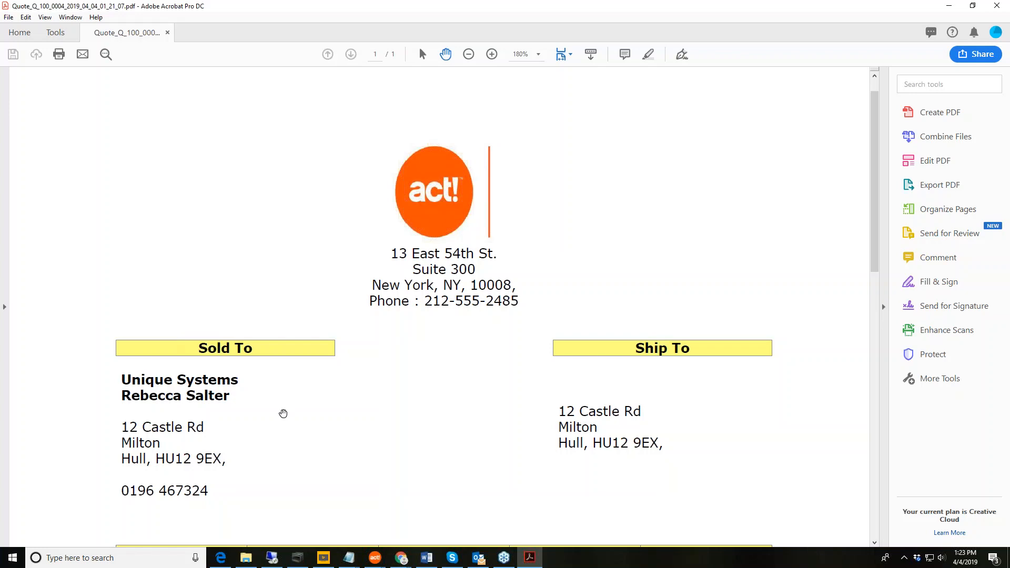
scroll(284, 416, "down", 5)
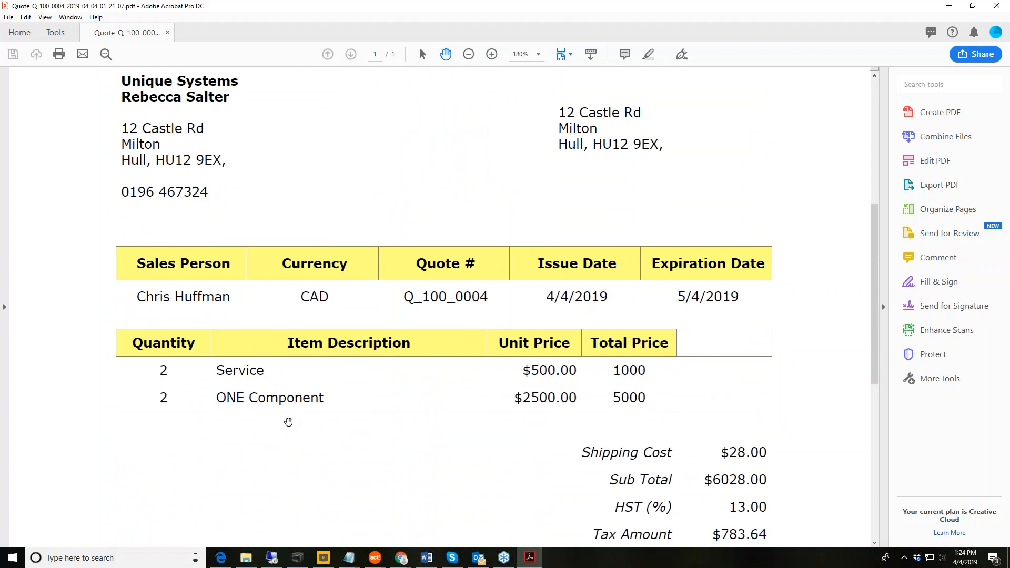
scroll(389, 419, "up", 3)
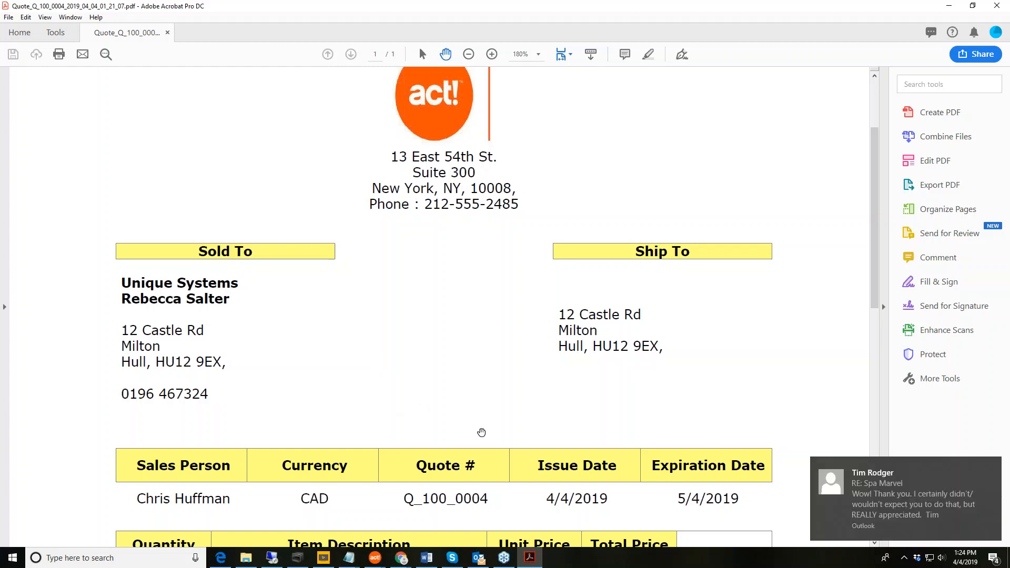
Dismiss the email notification, review the totals and deposit details, then return to the Quoting4Act page.
left_click(992, 467)
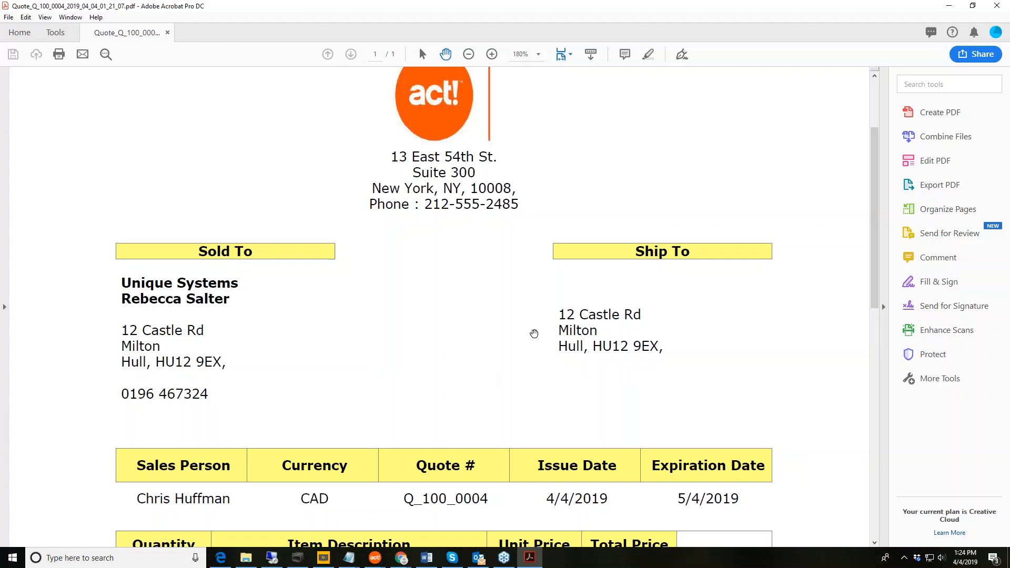
scroll(534, 333, "up", 3)
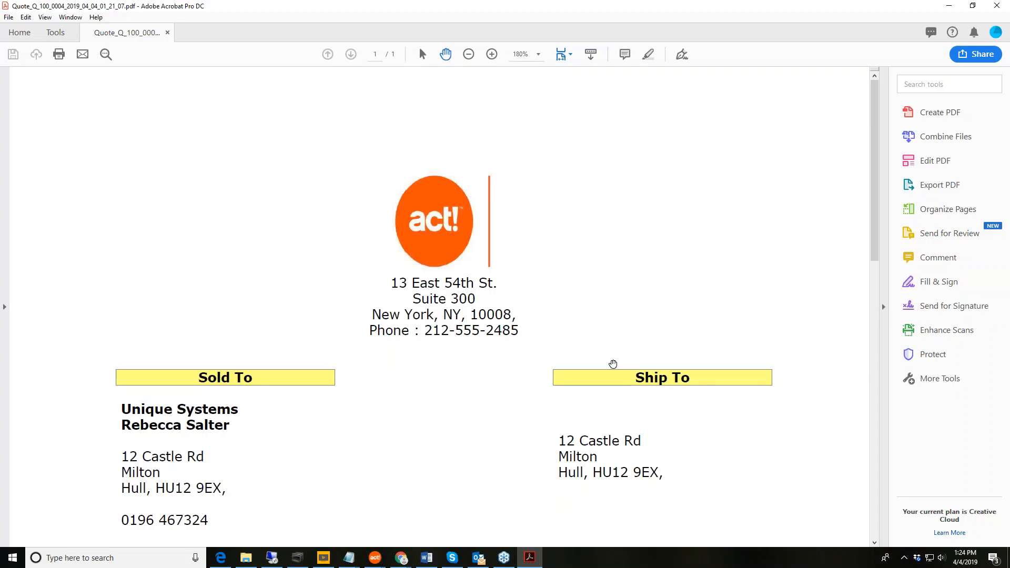
scroll(613, 364, "down", 3)
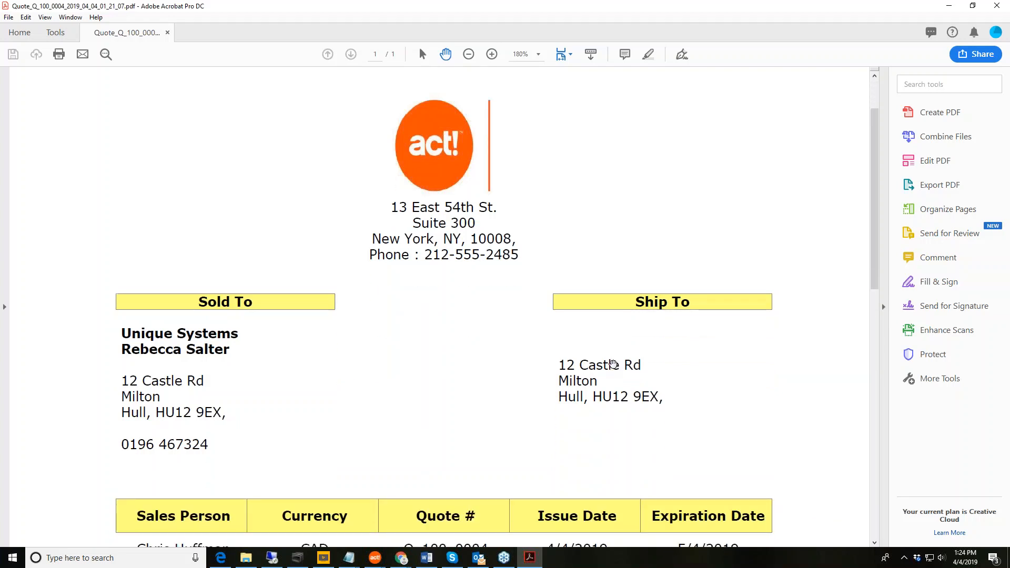
scroll(613, 364, "down", 1)
scroll(613, 364, "down", 1)
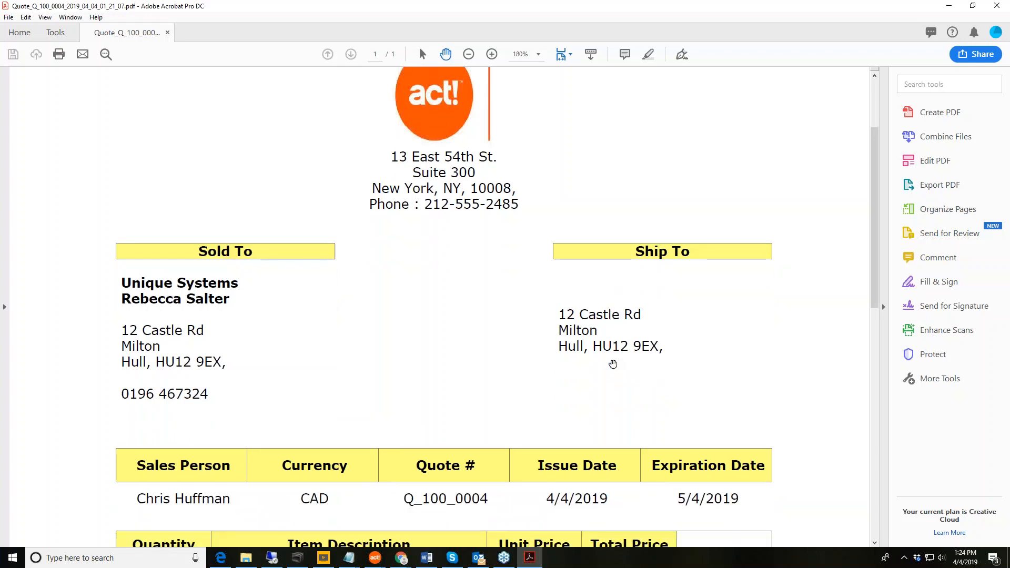
scroll(613, 364, "down", 5)
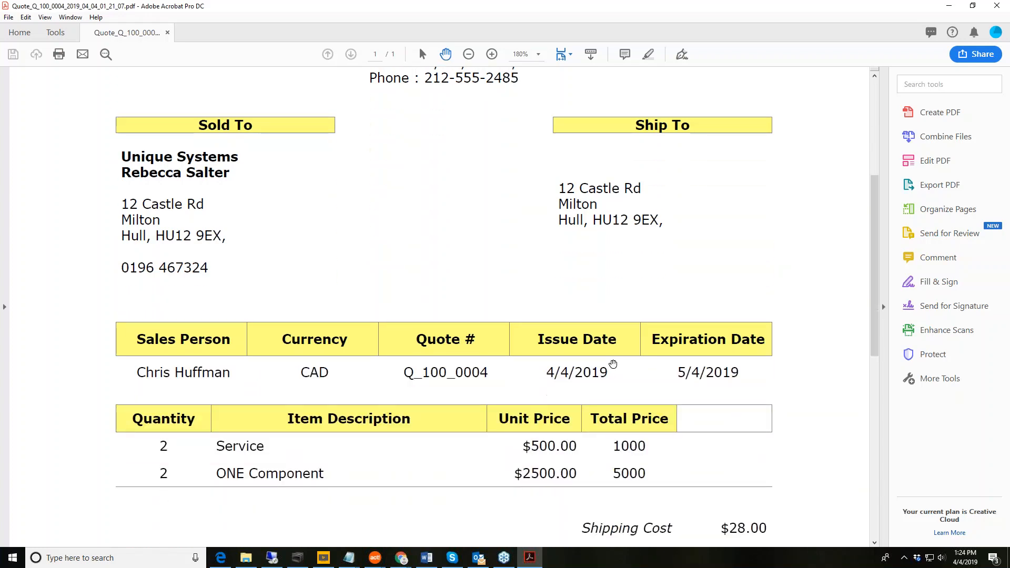
scroll(613, 364, "down", 9)
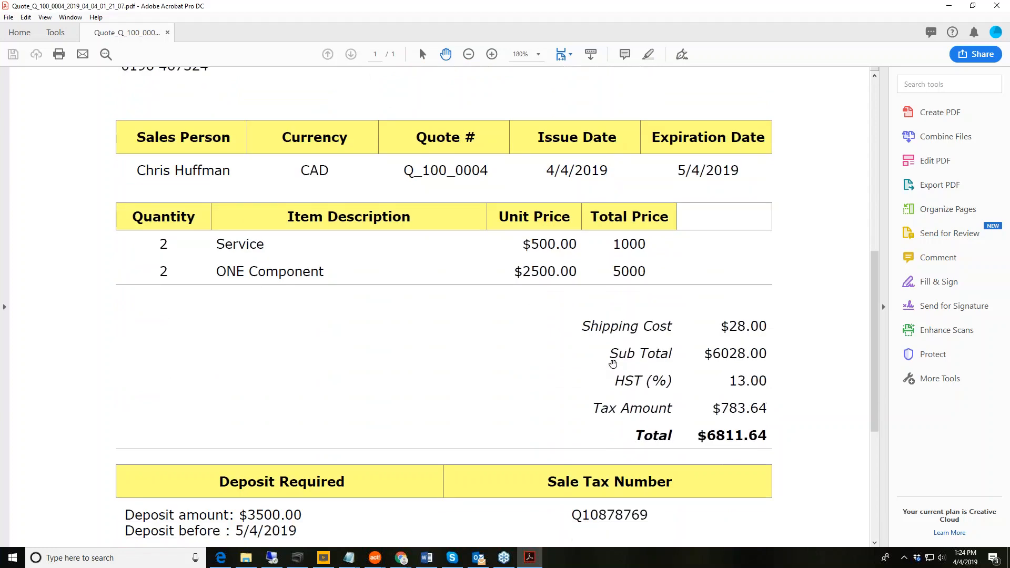
scroll(613, 364, "down", 2)
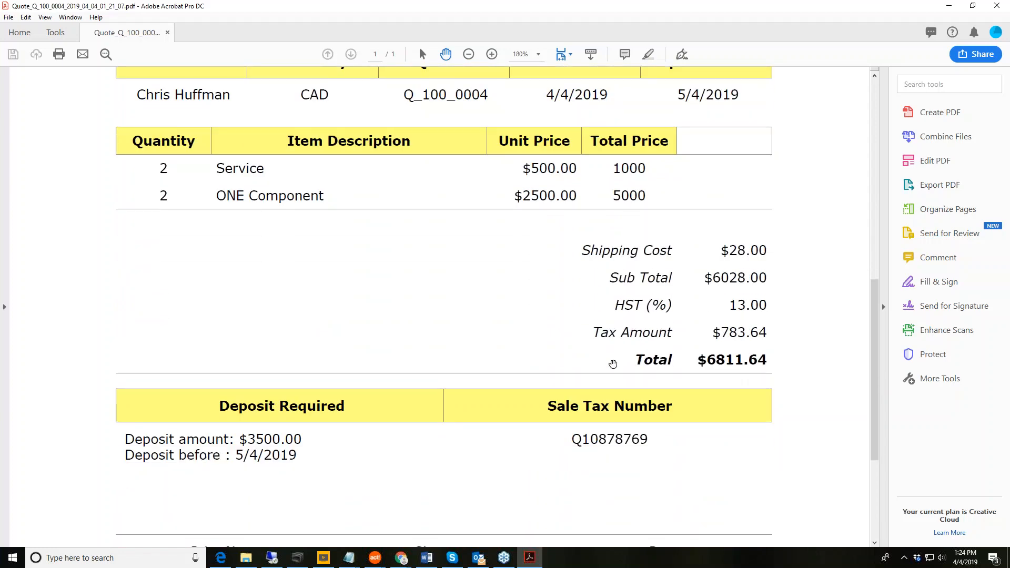
scroll(613, 364, "up", 14)
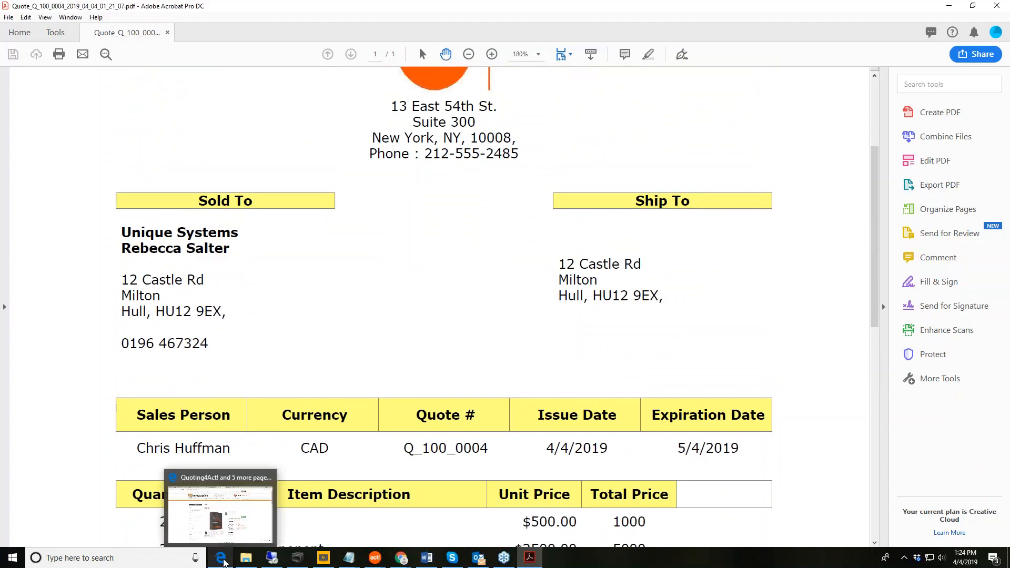
left_click(221, 558)
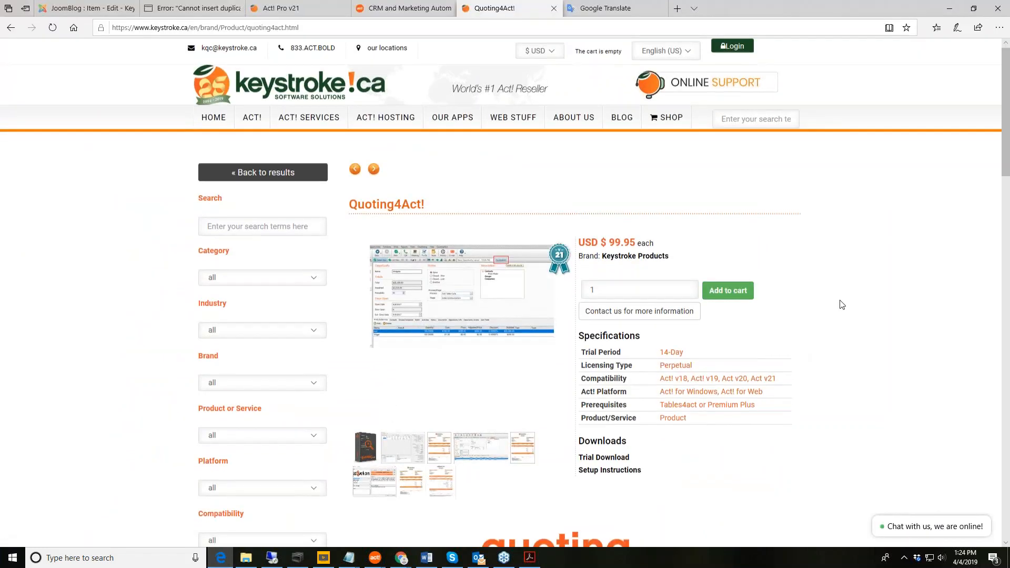
scroll(842, 305, "down", 3)
scroll(841, 304, "up", 3)
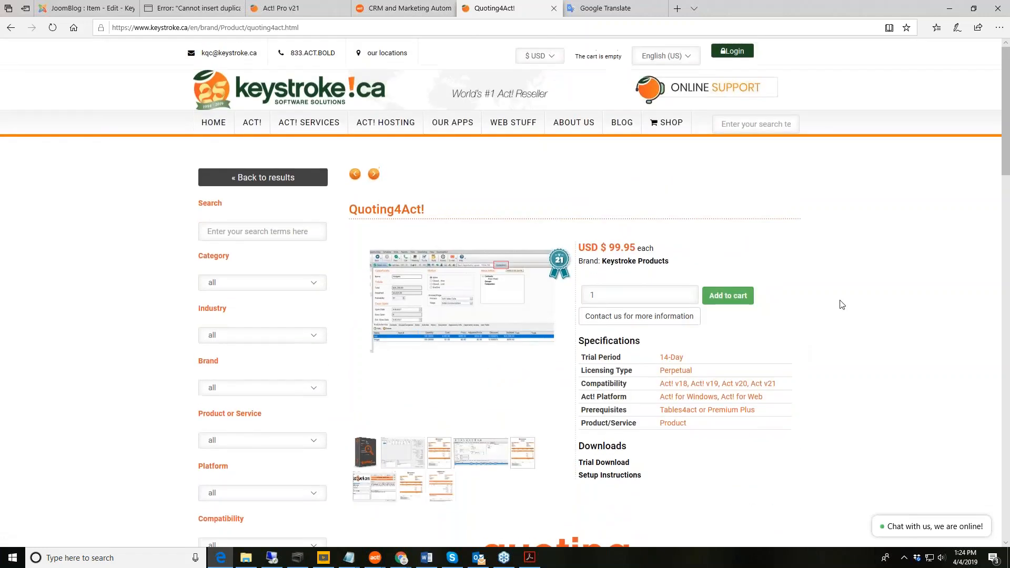
scroll(841, 305, "down", 9)
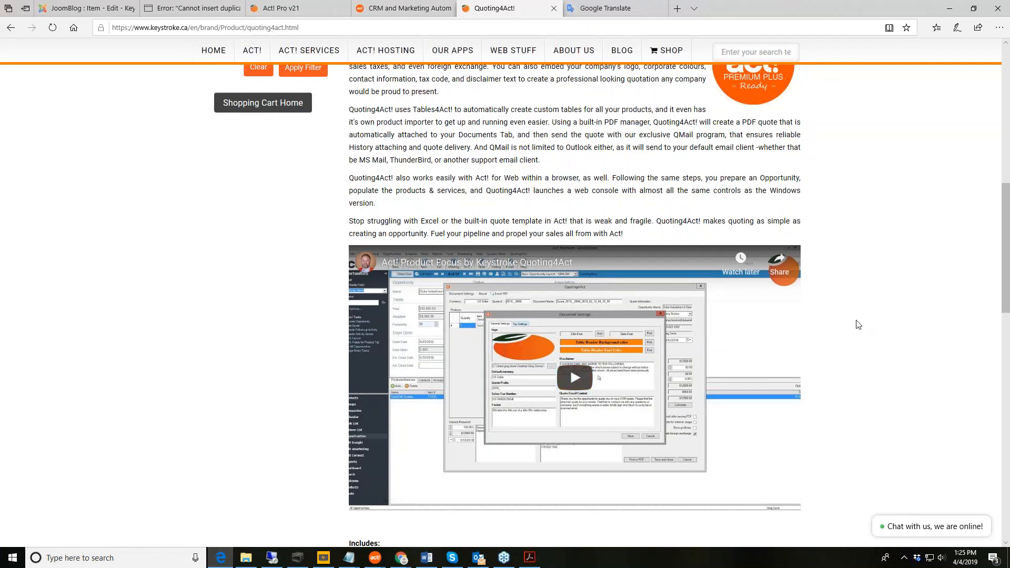
scroll(860, 329, "down", 5)
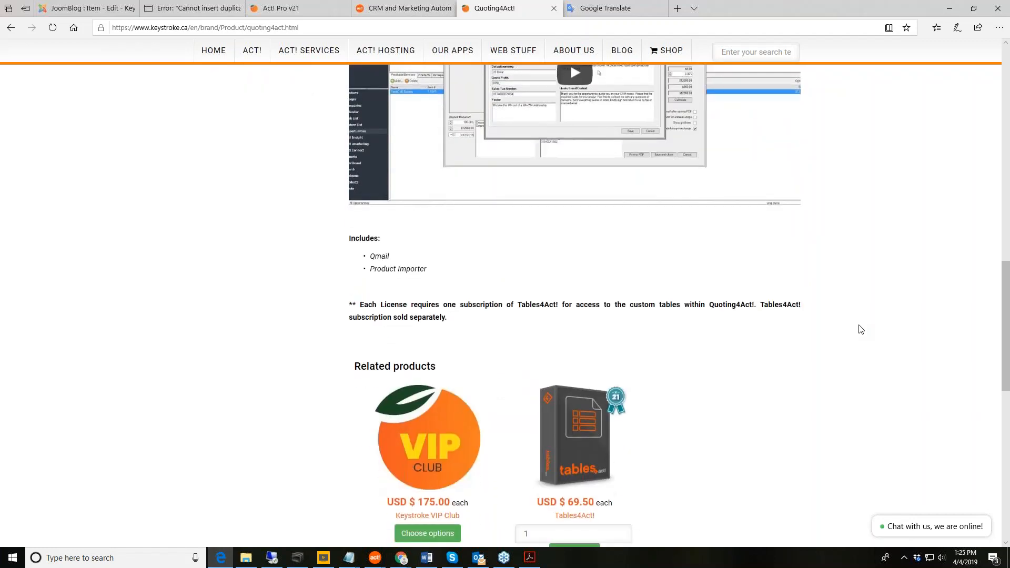
scroll(861, 329, "up", 10)
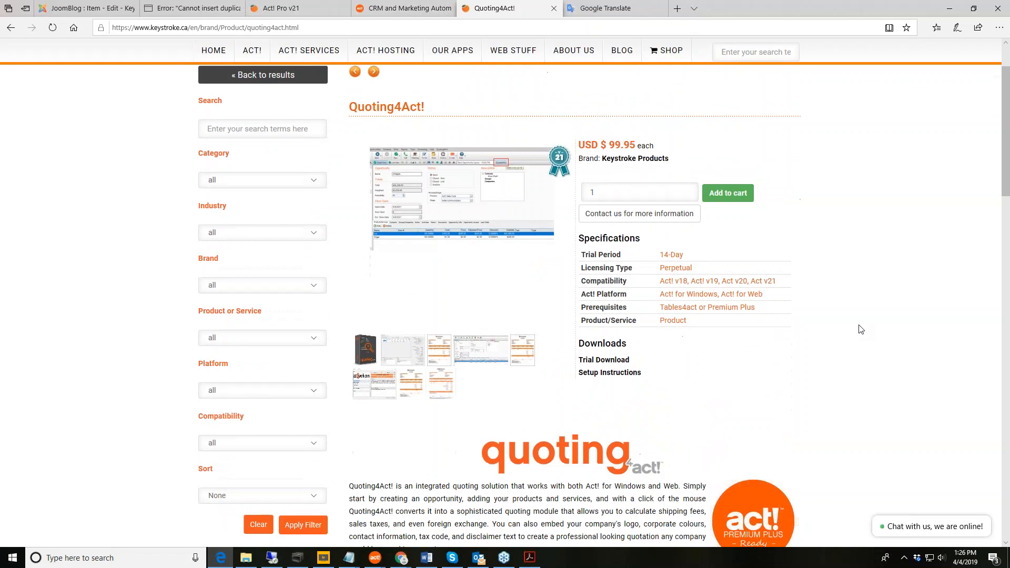
Make the Quoting4Act box artwork the main product picture and preview it enlarged.
scroll(861, 329, "up", 2)
scroll(861, 329, "down", 2)
scroll(873, 288, "up", 2)
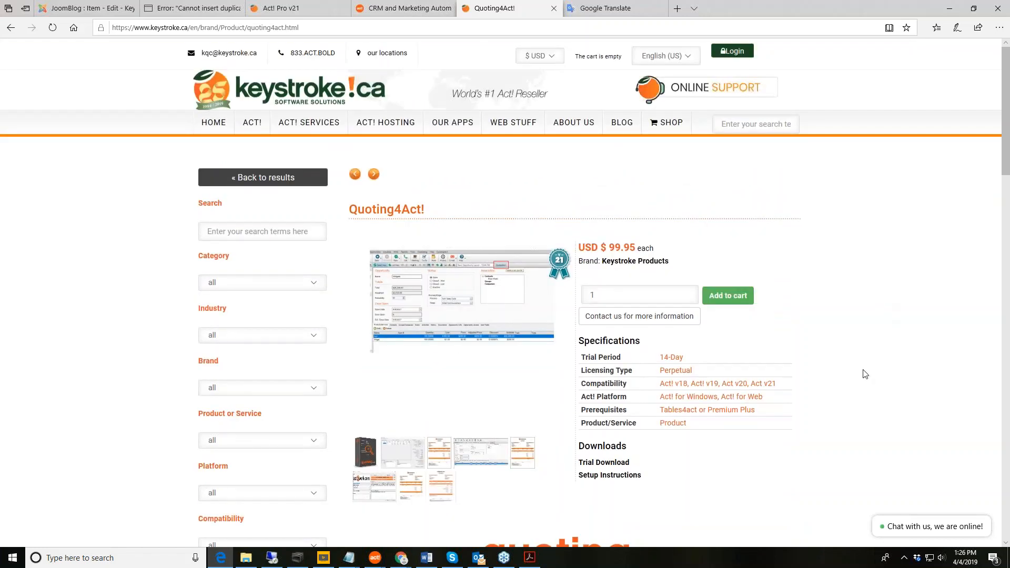
left_click(369, 456)
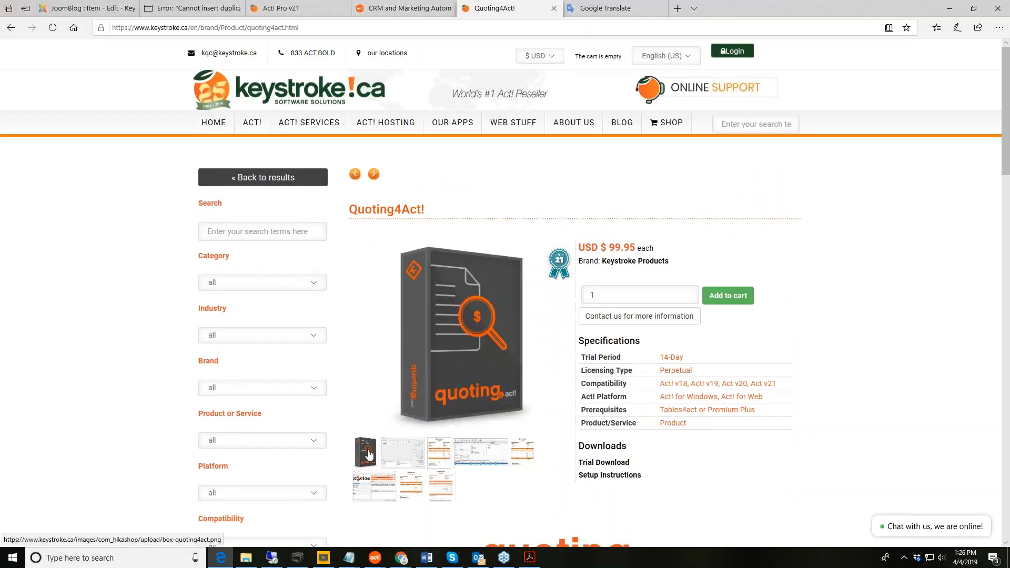
left_click(369, 456)
left_click(696, 369)
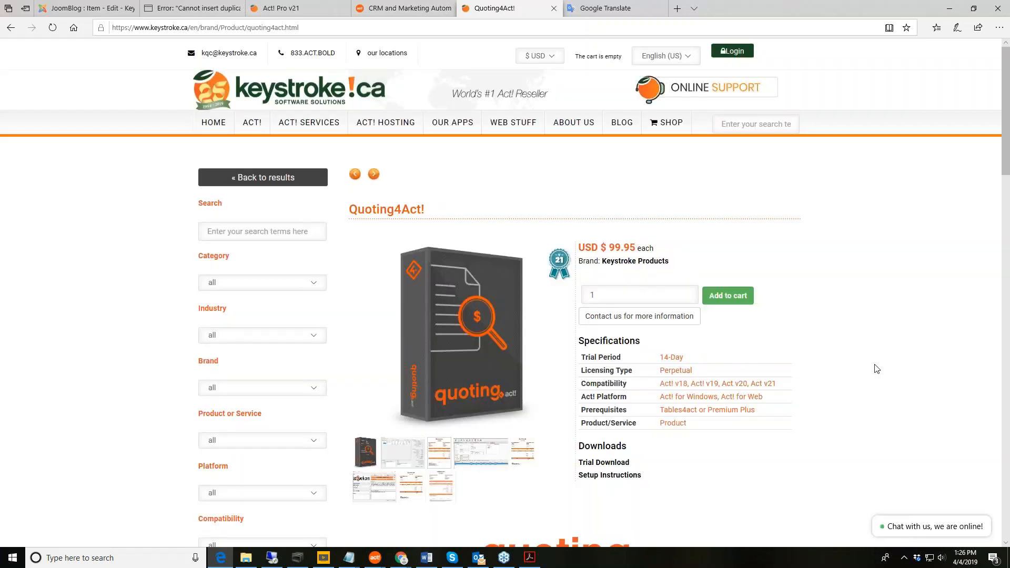
Scroll down to the product description and the 'Act! Product Focus' Quoting4Act video.
scroll(876, 369, "down", 2)
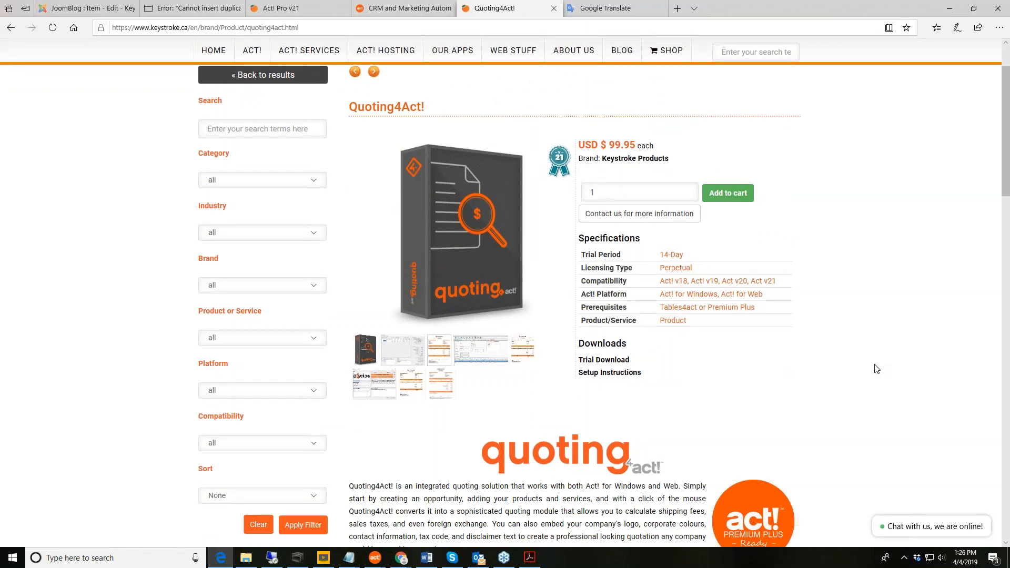
scroll(876, 368, "down", 1)
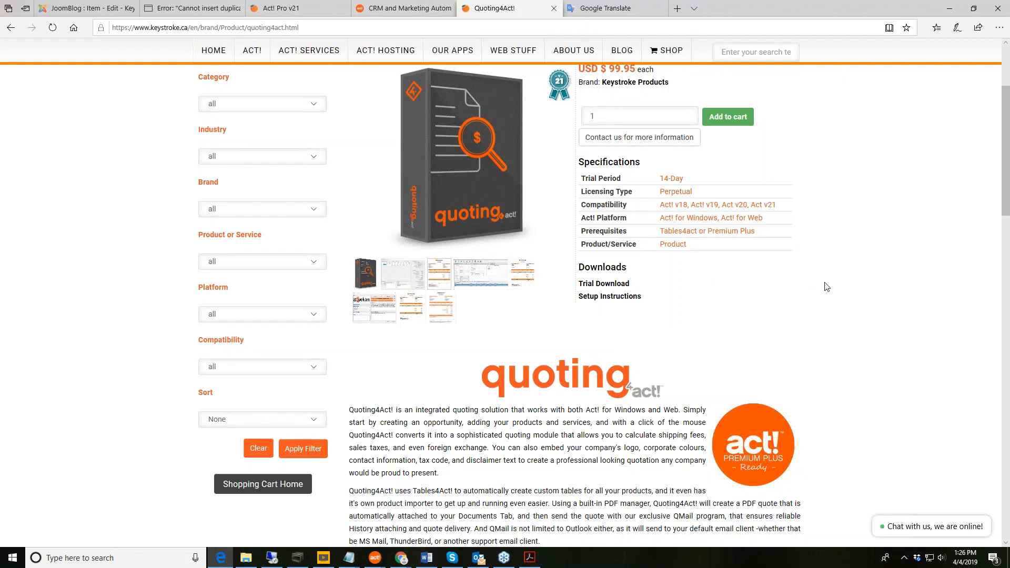
scroll(857, 288, "down", 15)
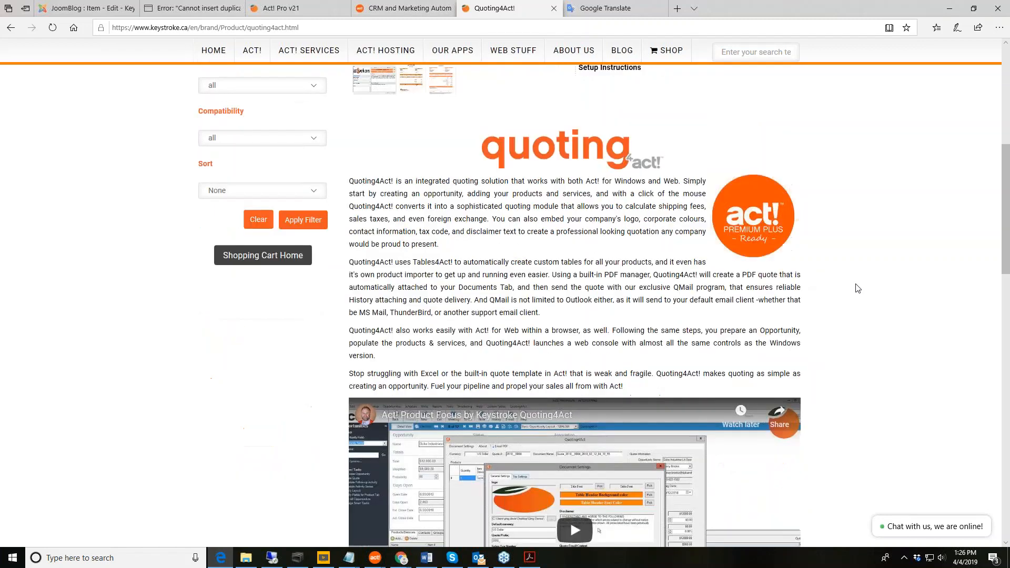
scroll(858, 288, "up", 10)
scroll(858, 289, "up", 5)
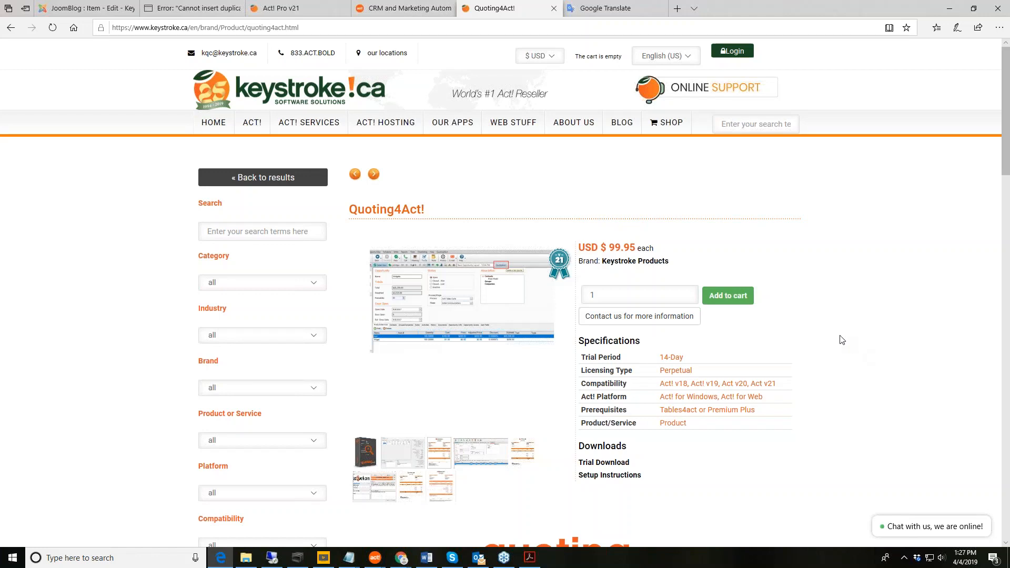
scroll(842, 340, "down", 4)
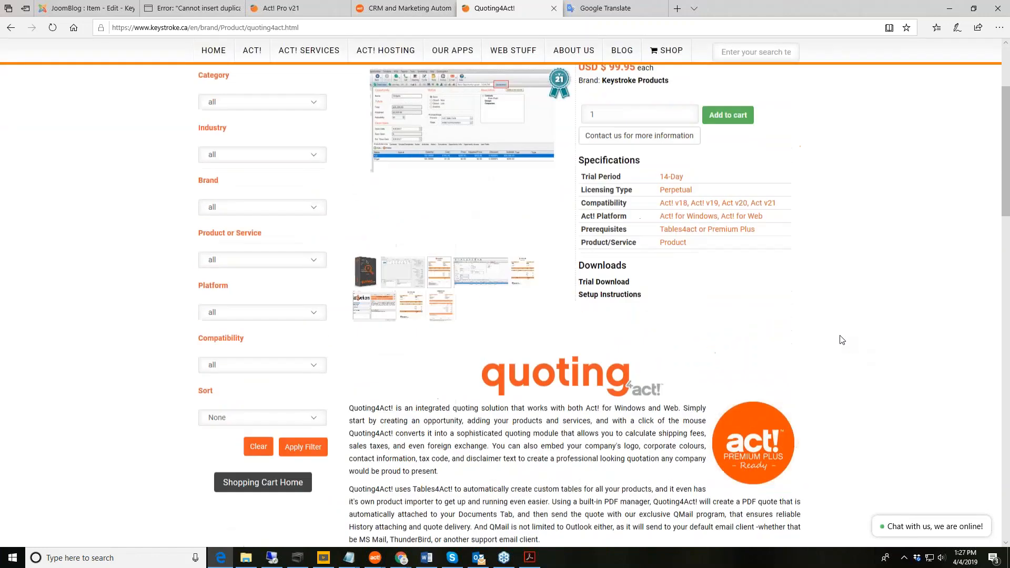
scroll(842, 339, "up", 4)
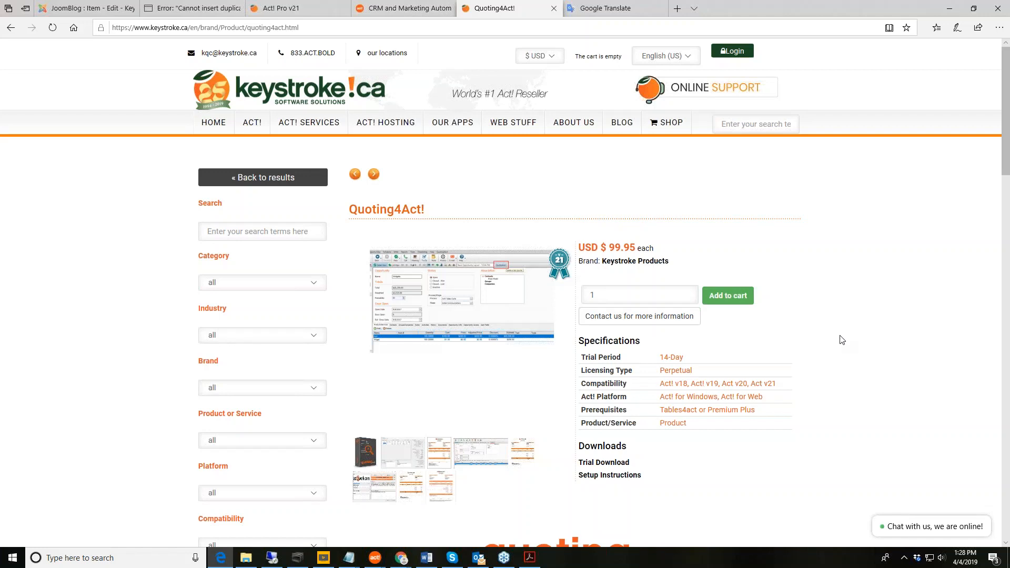
scroll(841, 340, "down", 1)
scroll(920, 316, "down", 3)
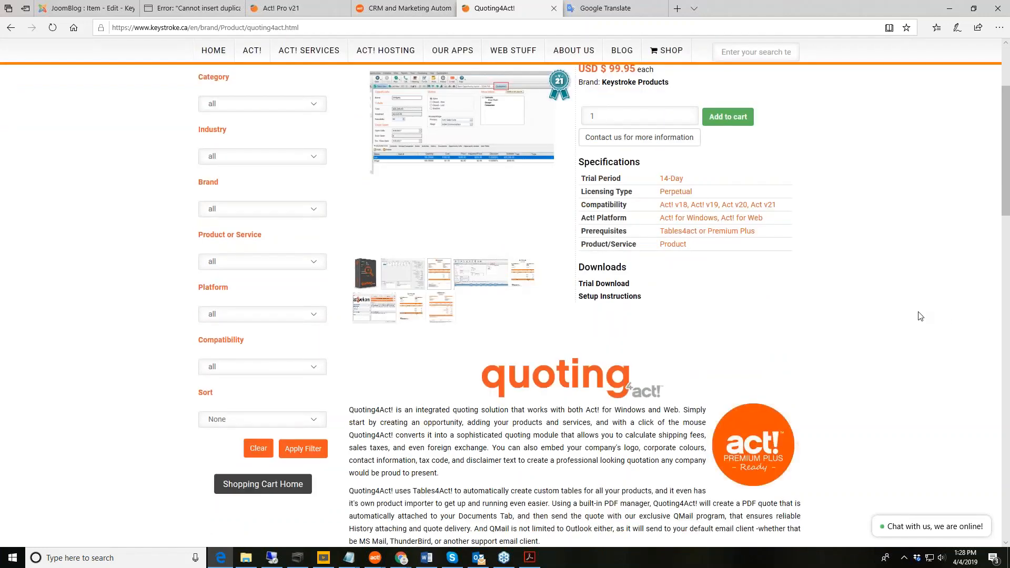
scroll(918, 315, "up", 2)
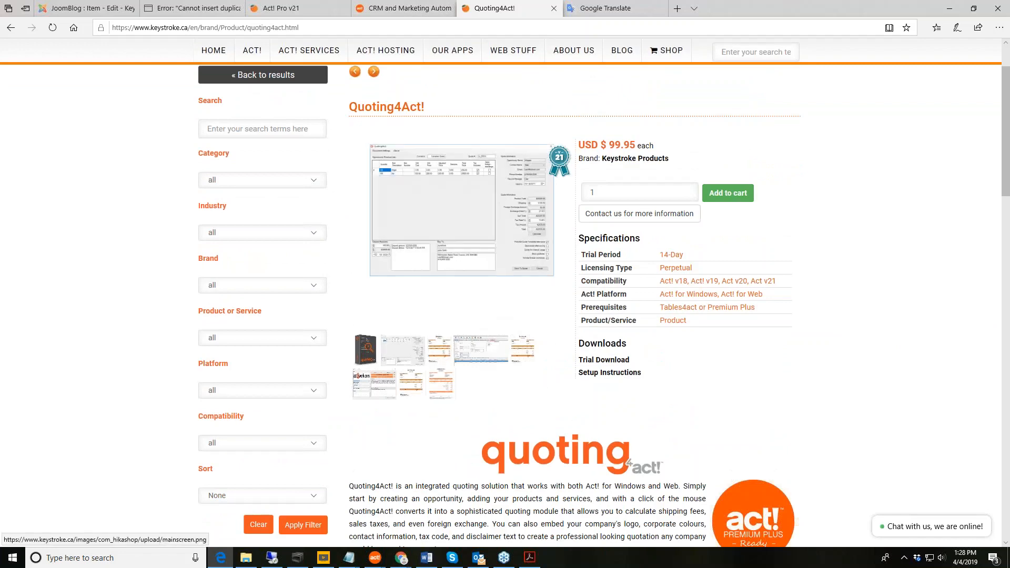
Search 'quoting' in the Actcessory Market shop and open the Quoting4Act! product description.
scroll(621, 158, "up", 2)
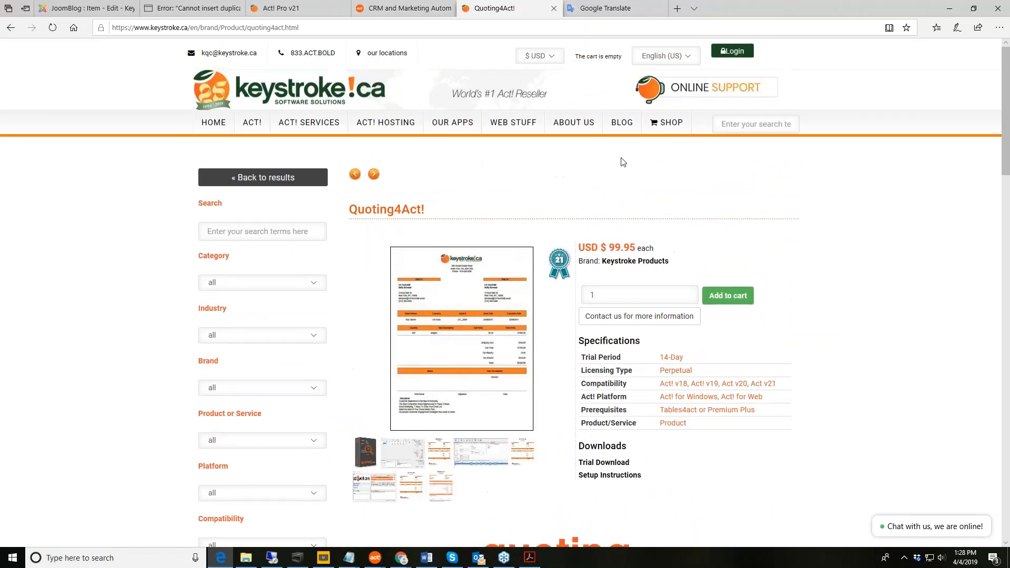
left_click(664, 123)
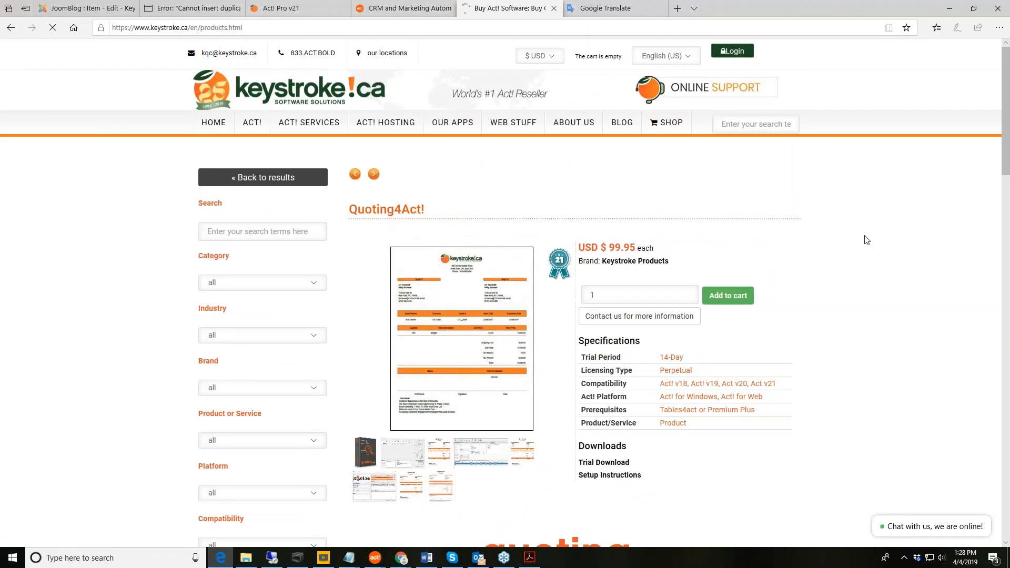
left_click(440, 291)
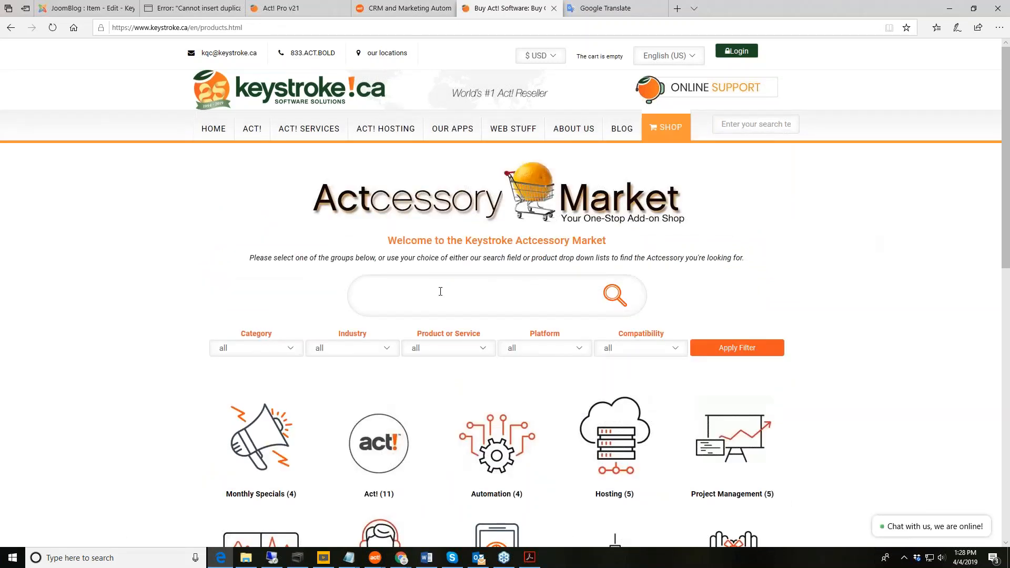
type("quoting")
left_click(444, 353)
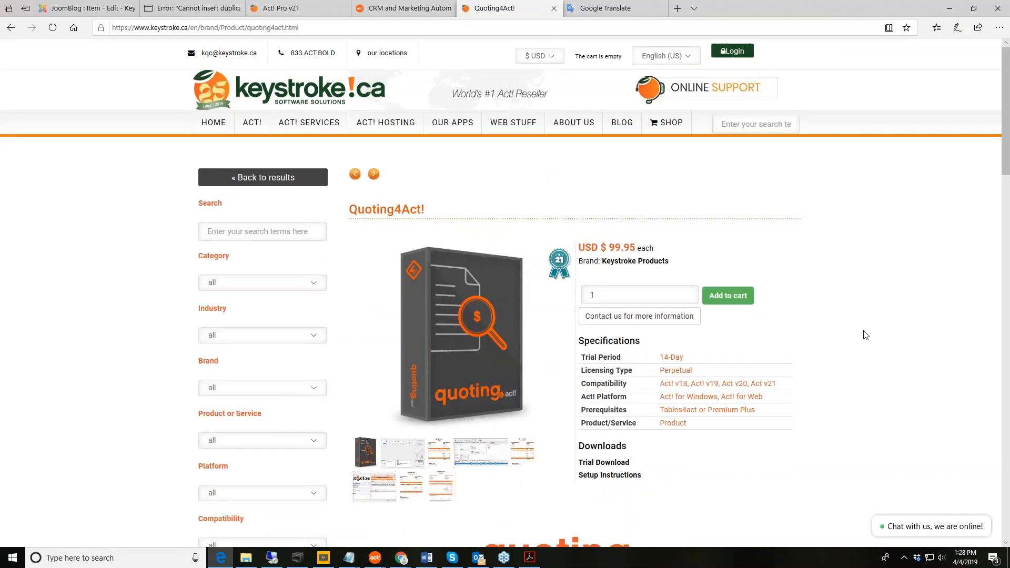
scroll(865, 334, "down", 3)
scroll(865, 335, "down", 3)
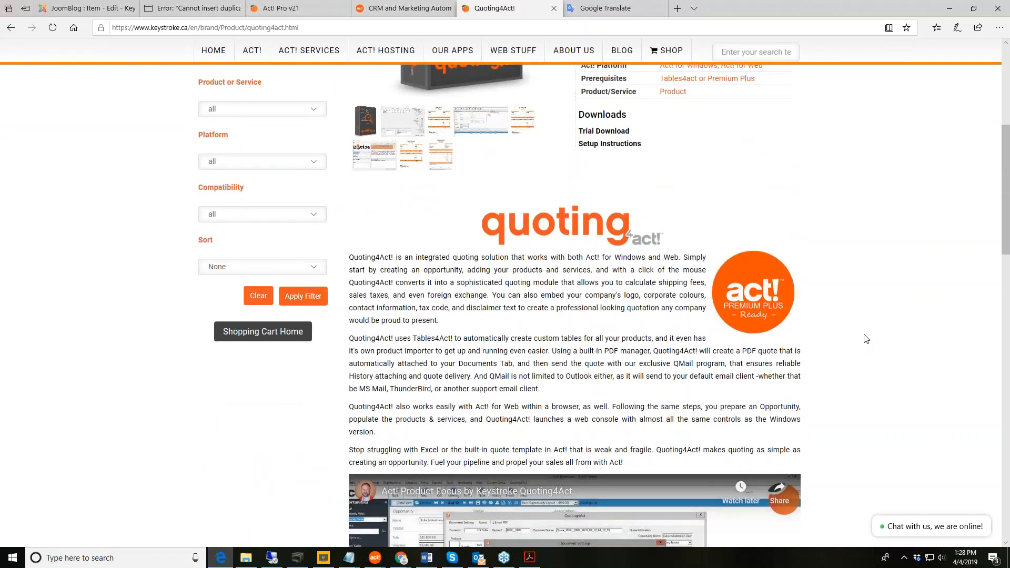